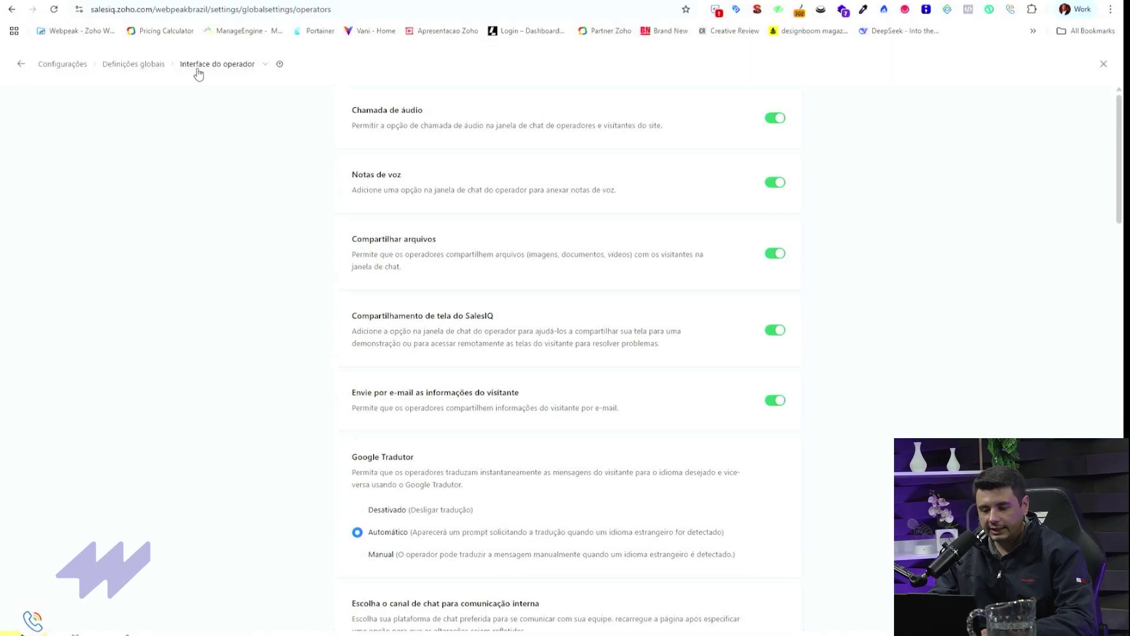
# Step: Review the operator interface settings, from audio calls and Google Tradutor through remote access to profile enrichment
pyautogui.click(218, 69)
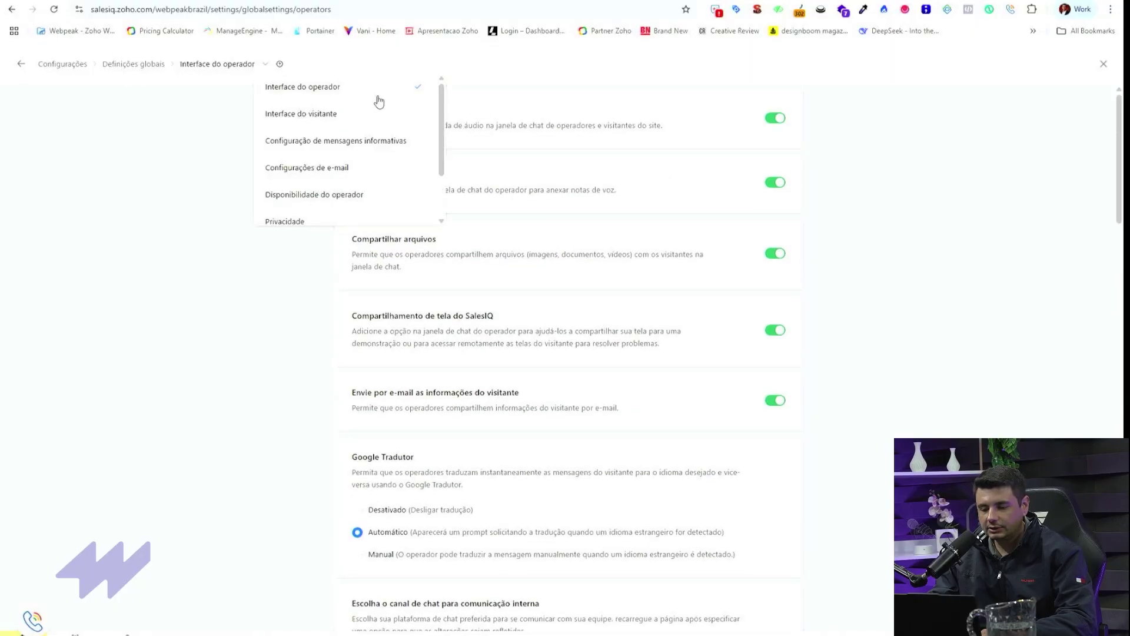
pyautogui.click(855, 182)
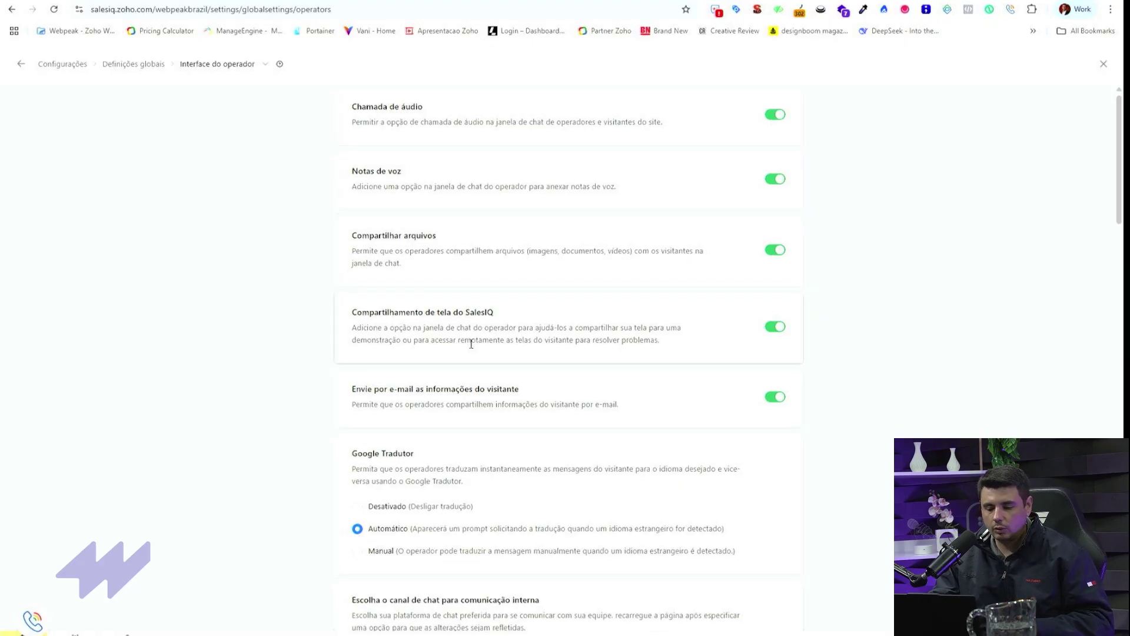
pyautogui.scroll(-3, 464, 344)
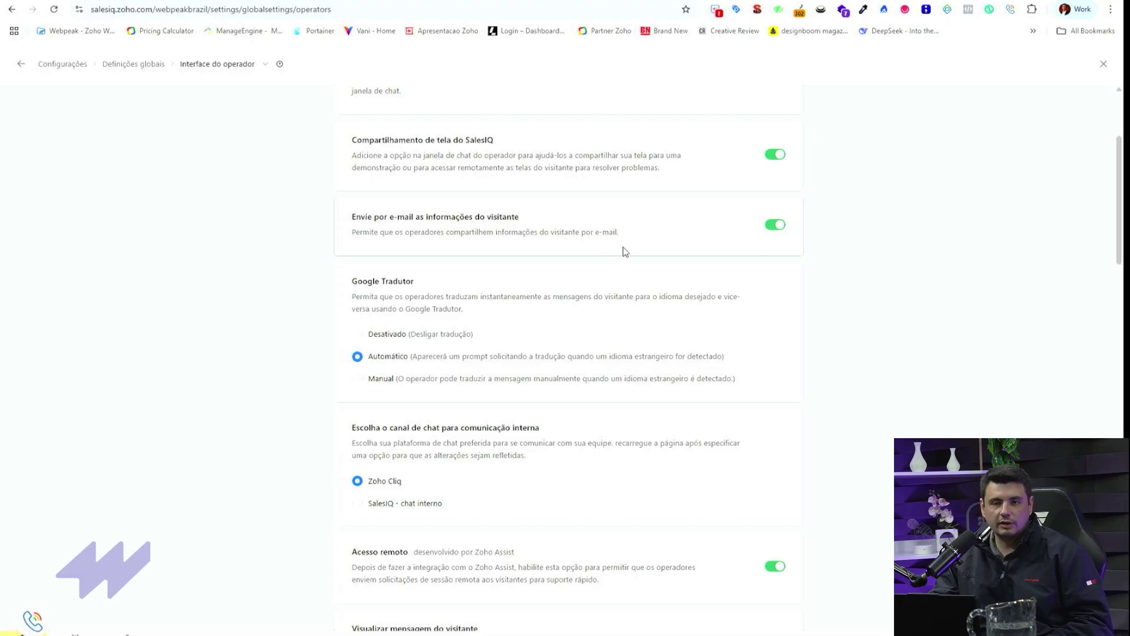
pyautogui.scroll(-1, 596, 257)
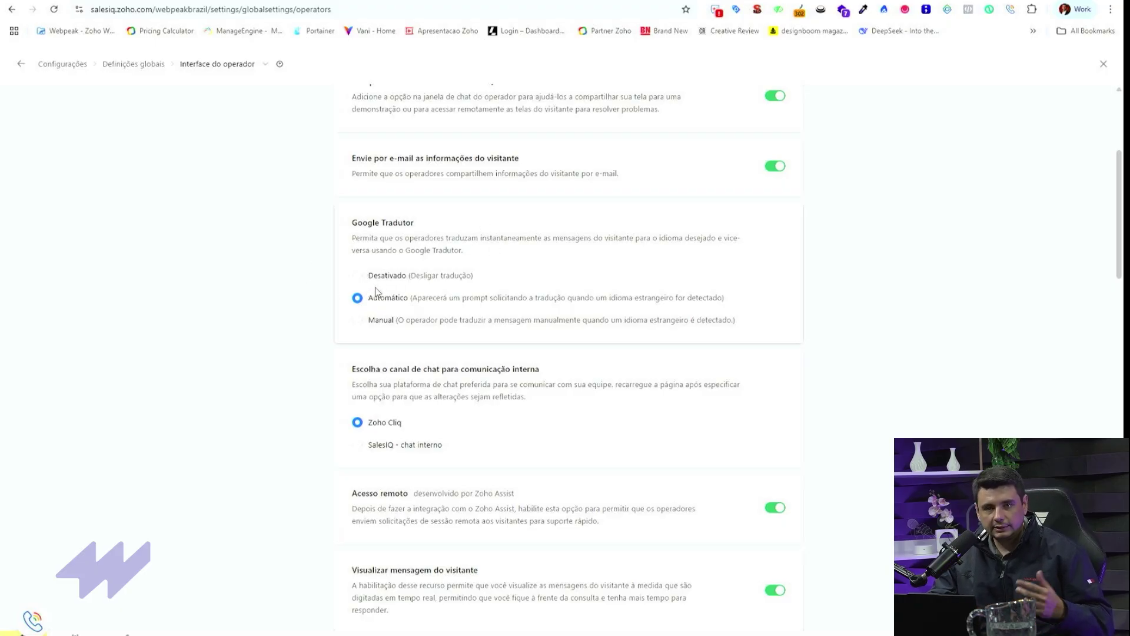
pyautogui.scroll(-2, 382, 283)
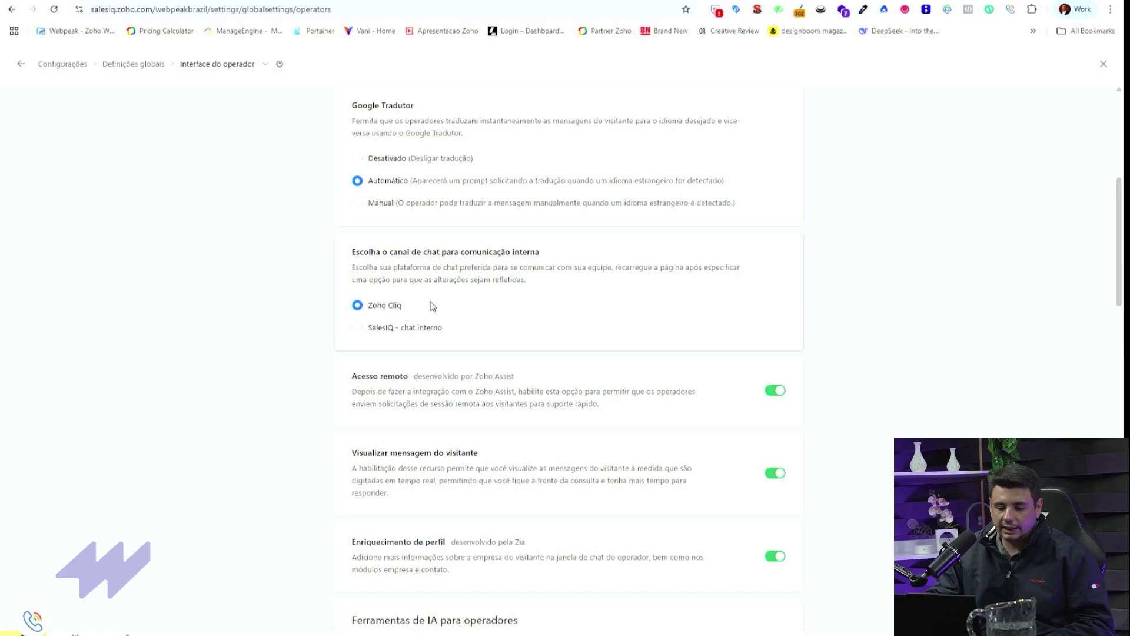
pyautogui.scroll(-3, 433, 306)
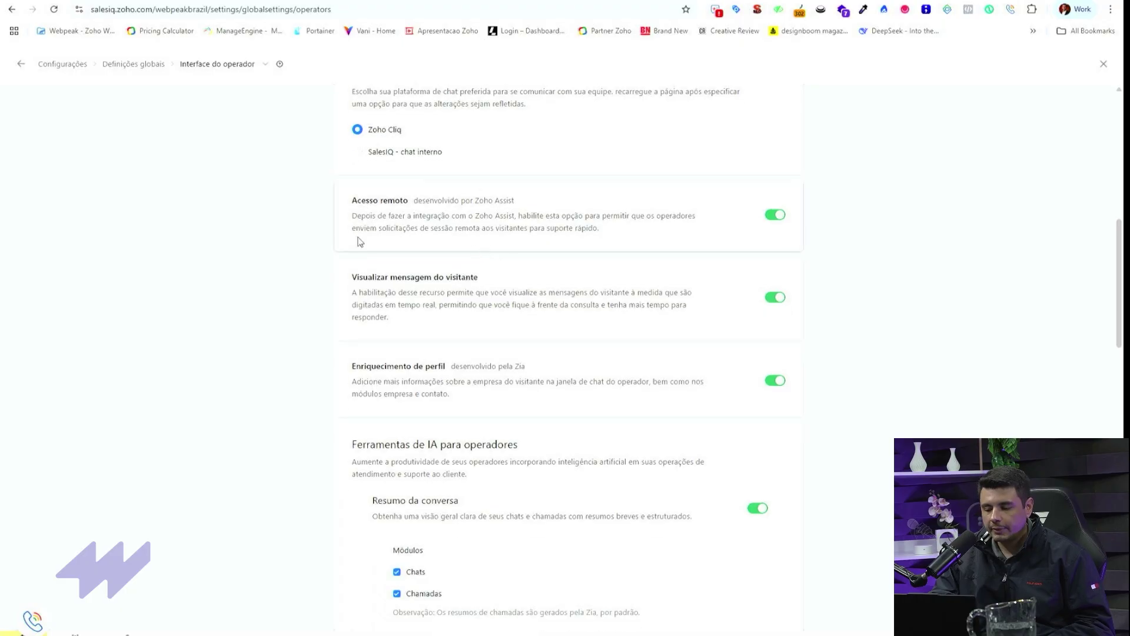
pyautogui.scroll(-2, 413, 236)
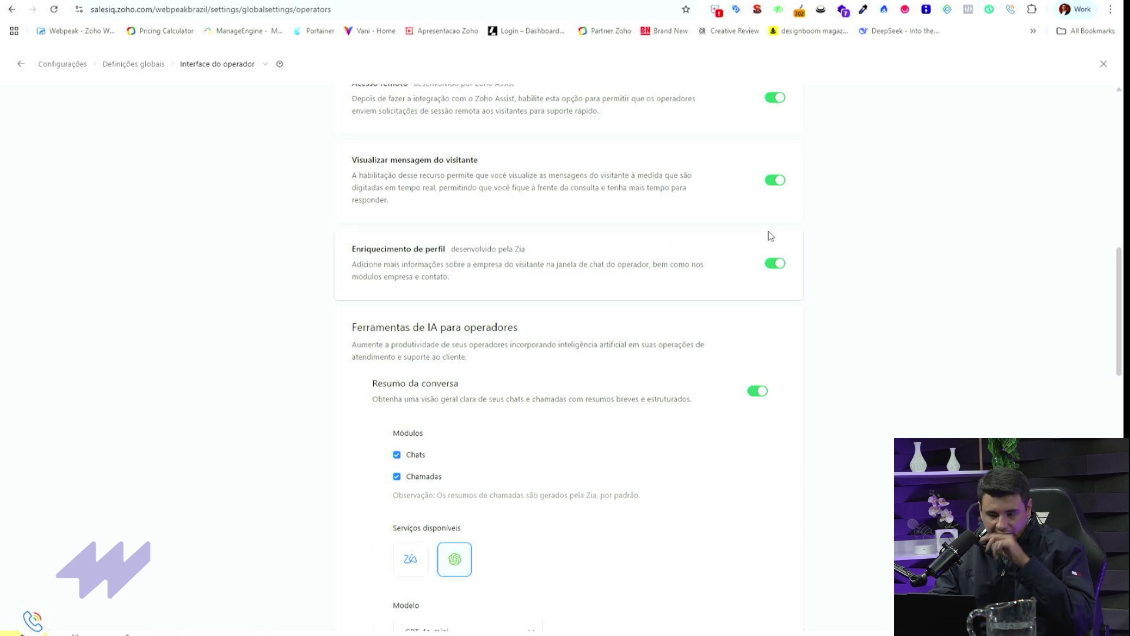
pyautogui.scroll(-1, 464, 230)
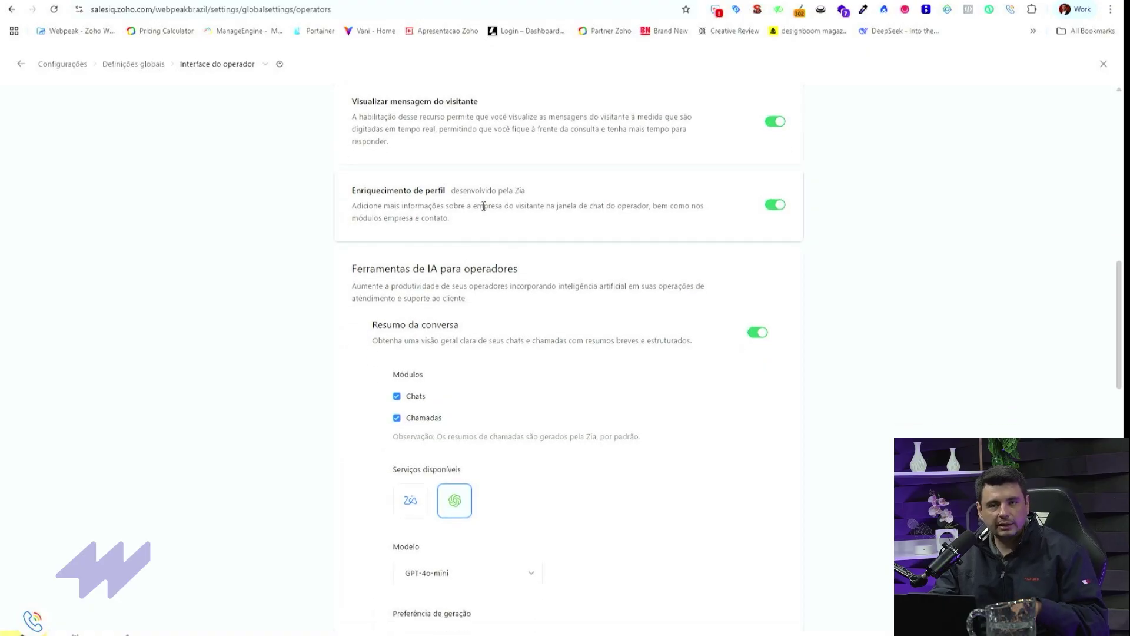
# Step: Examine the conversation summary options under the AI tools for operators and check its model choices, keeping GPT-4o-mini
pyautogui.scroll(-3, 489, 206)
pyautogui.scroll(1, 488, 184)
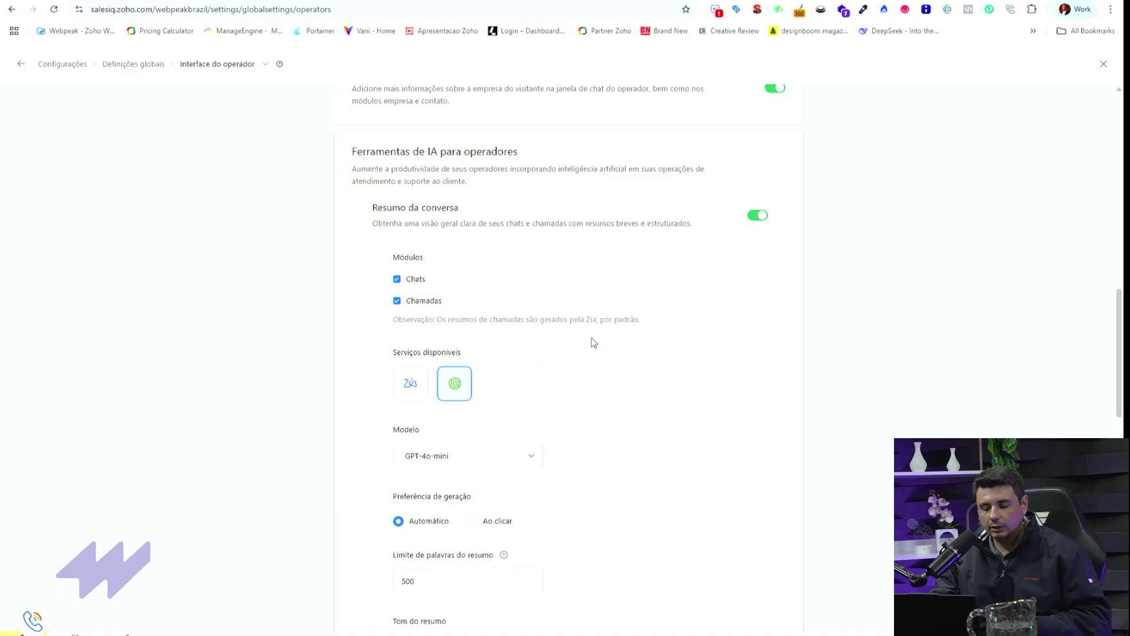
pyautogui.scroll(-1, 591, 342)
pyautogui.scroll(-1, 446, 340)
pyautogui.click(477, 339)
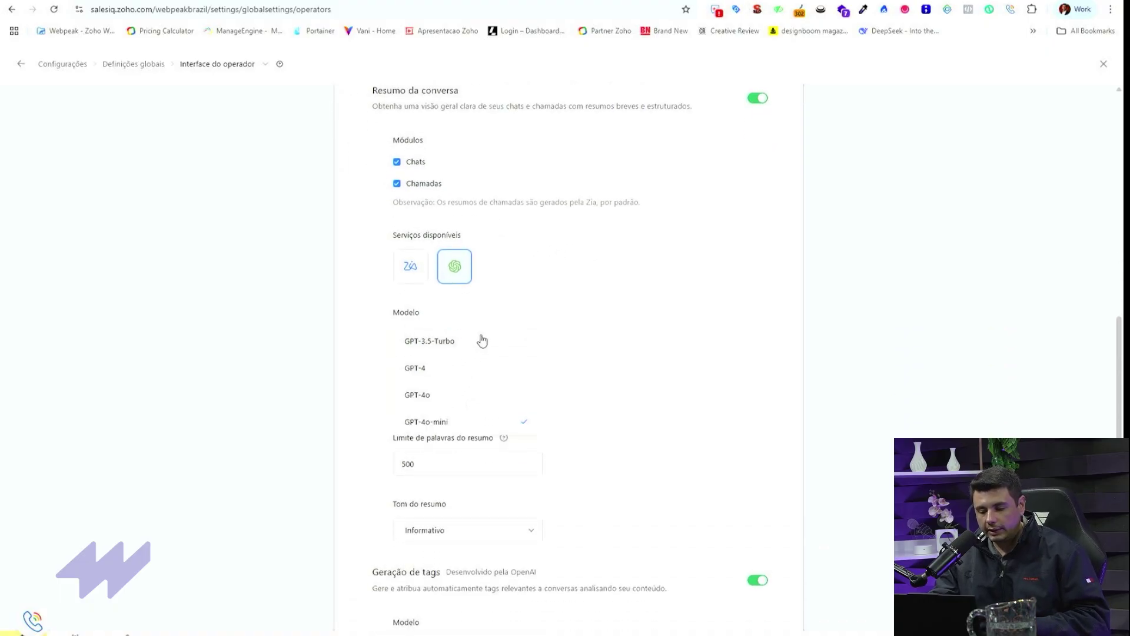
pyautogui.click(471, 424)
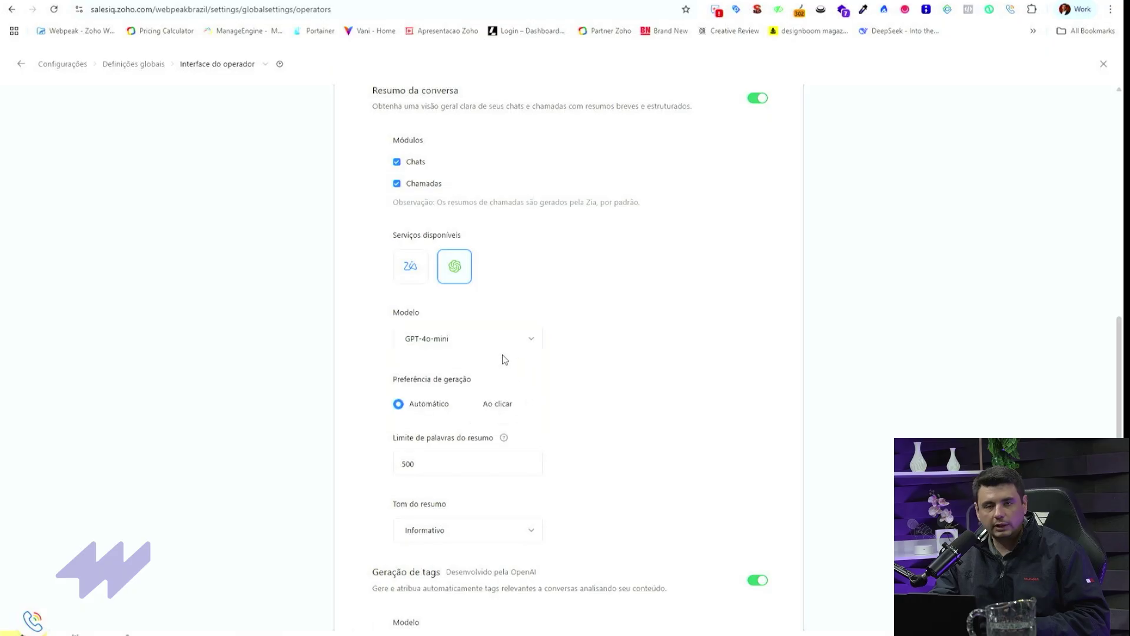
# Step: Review the summary word limit and tone, tag generation, writing assistant and smart suggestions settings for operators
pyautogui.scroll(-2, 616, 327)
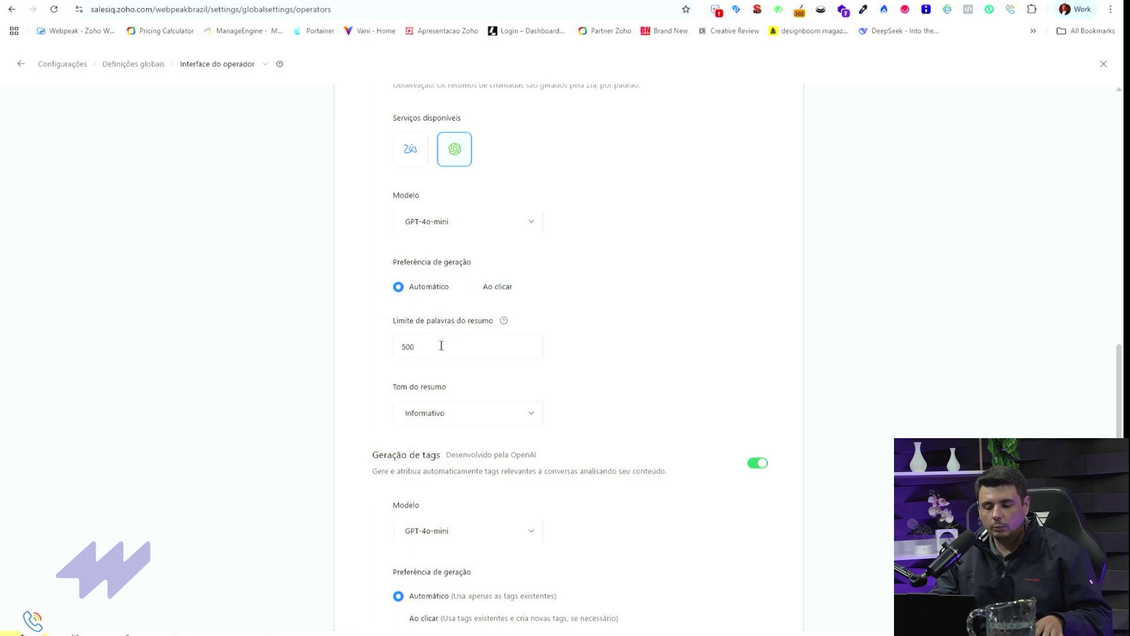
pyautogui.scroll(-1, 452, 345)
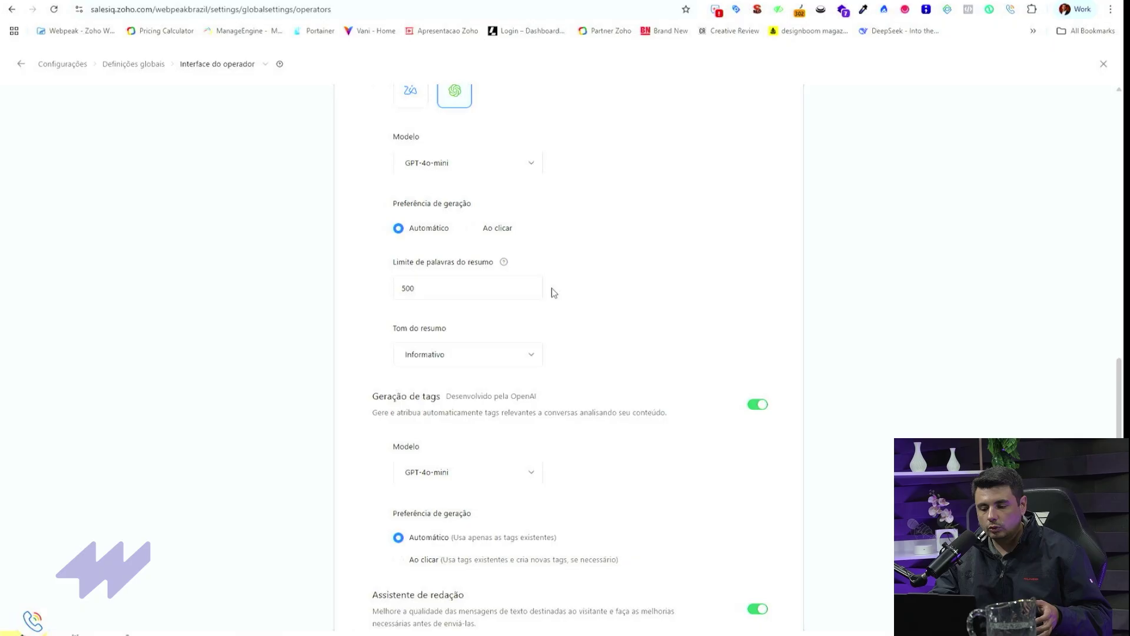
pyautogui.scroll(3, 550, 259)
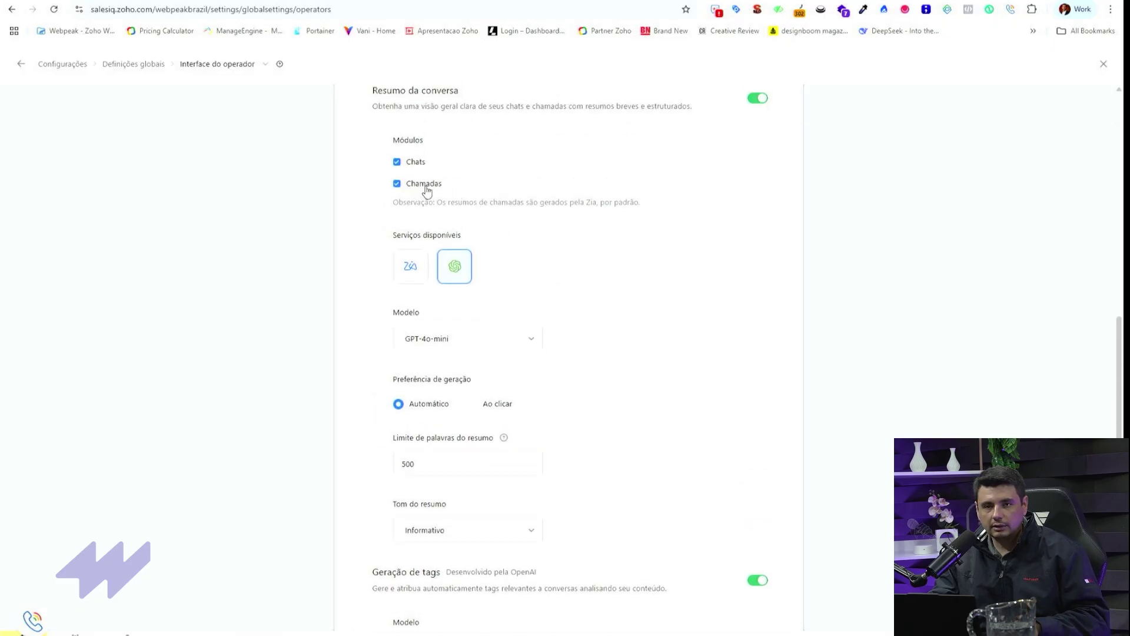
pyautogui.scroll(-1, 609, 266)
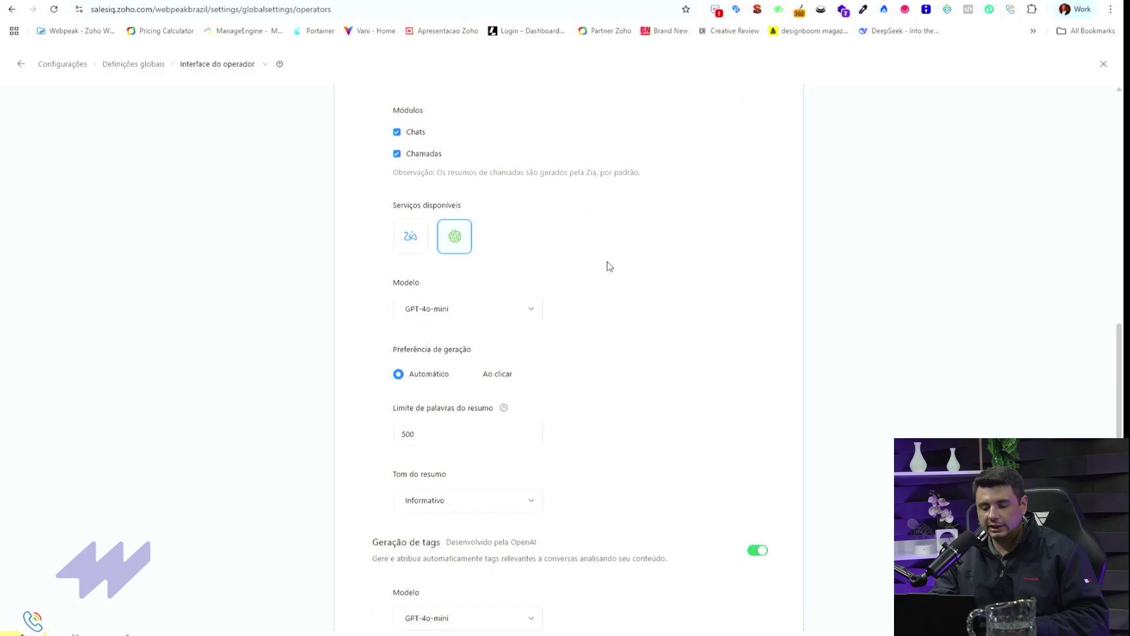
pyautogui.scroll(-5, 609, 266)
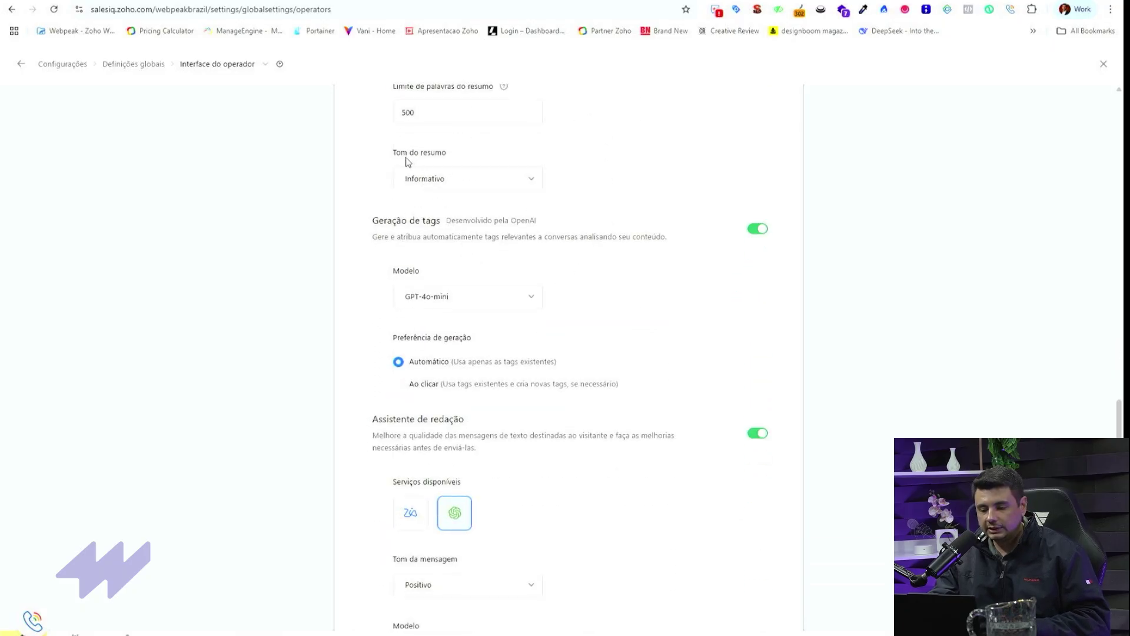
pyautogui.scroll(-2, 598, 245)
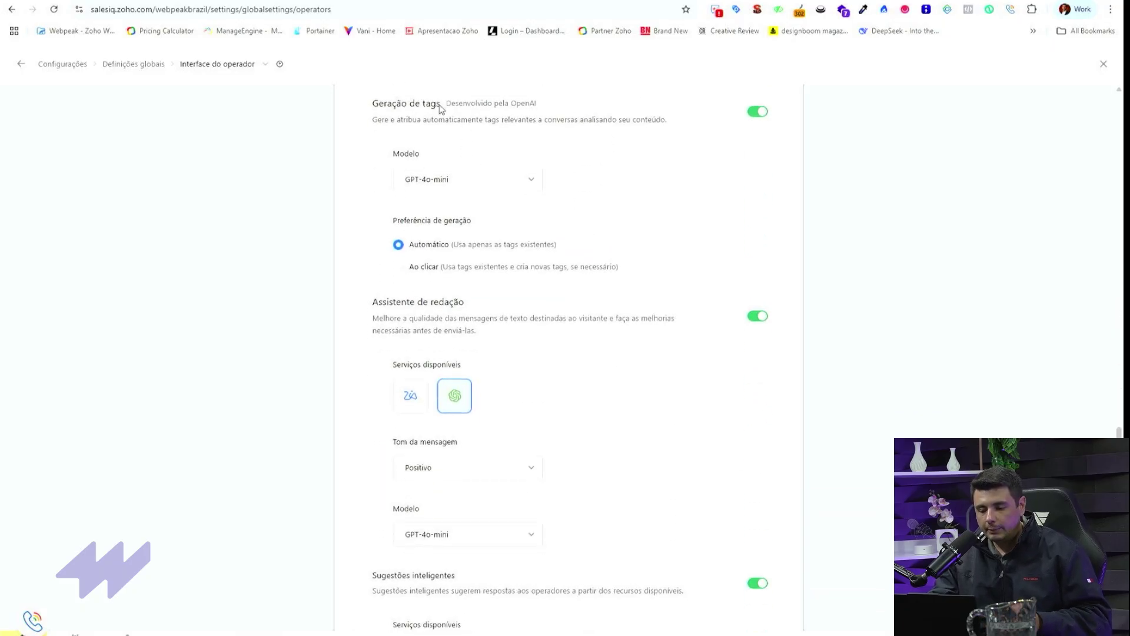
pyautogui.scroll(-2, 488, 246)
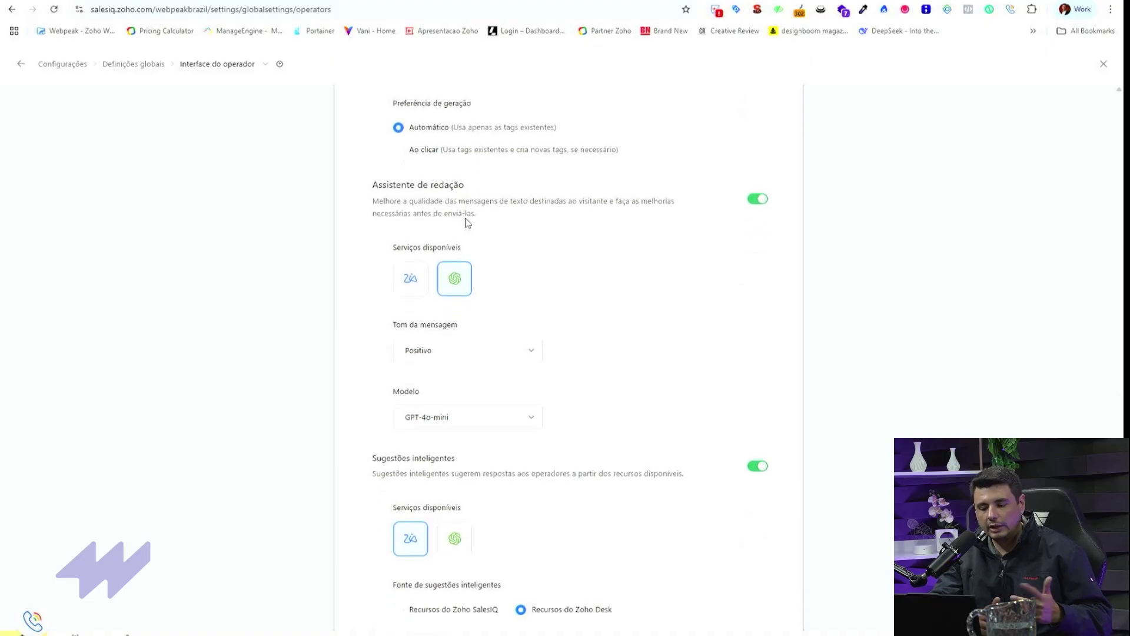
pyautogui.scroll(-3, 601, 252)
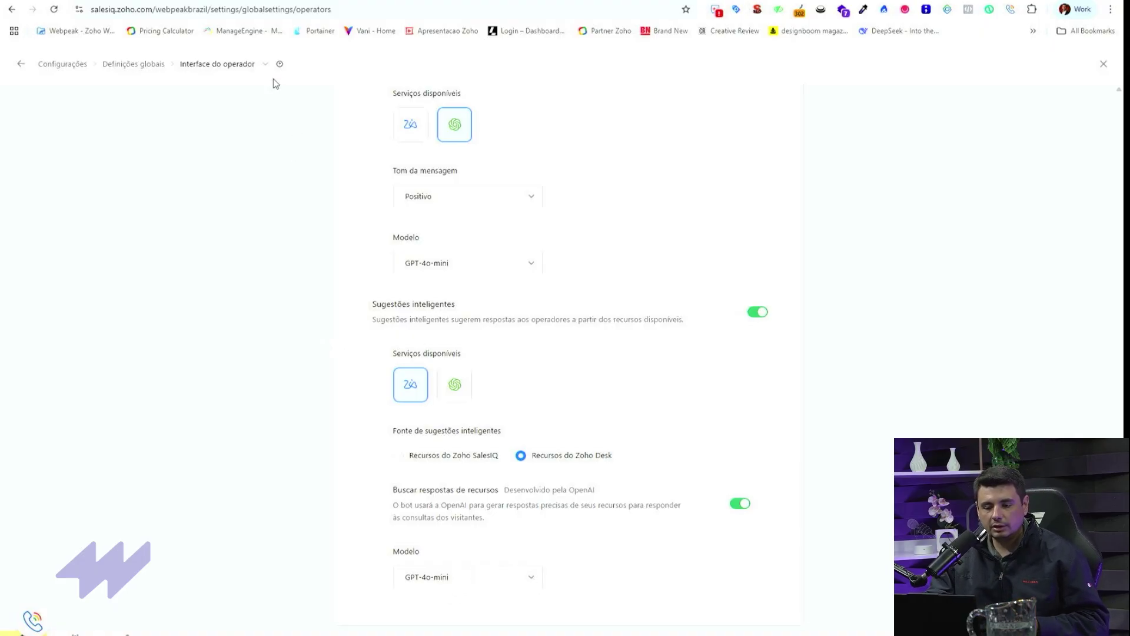
# Step: View the Interface do visitante settings and the Configuração de mensagens informativas settings
pyautogui.click(265, 65)
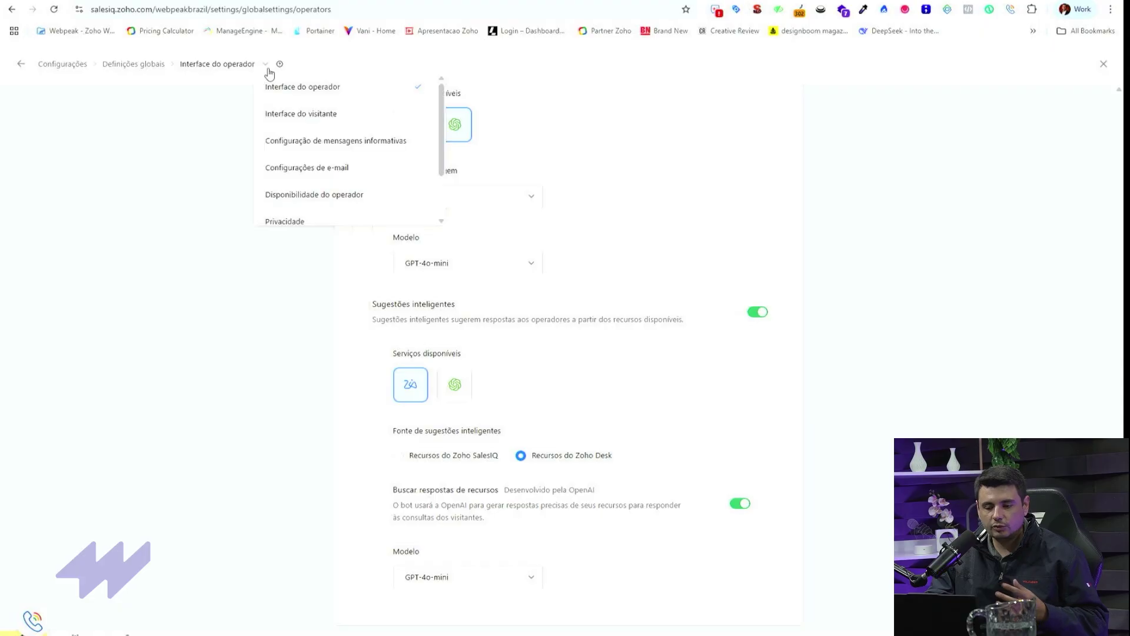
pyautogui.click(314, 117)
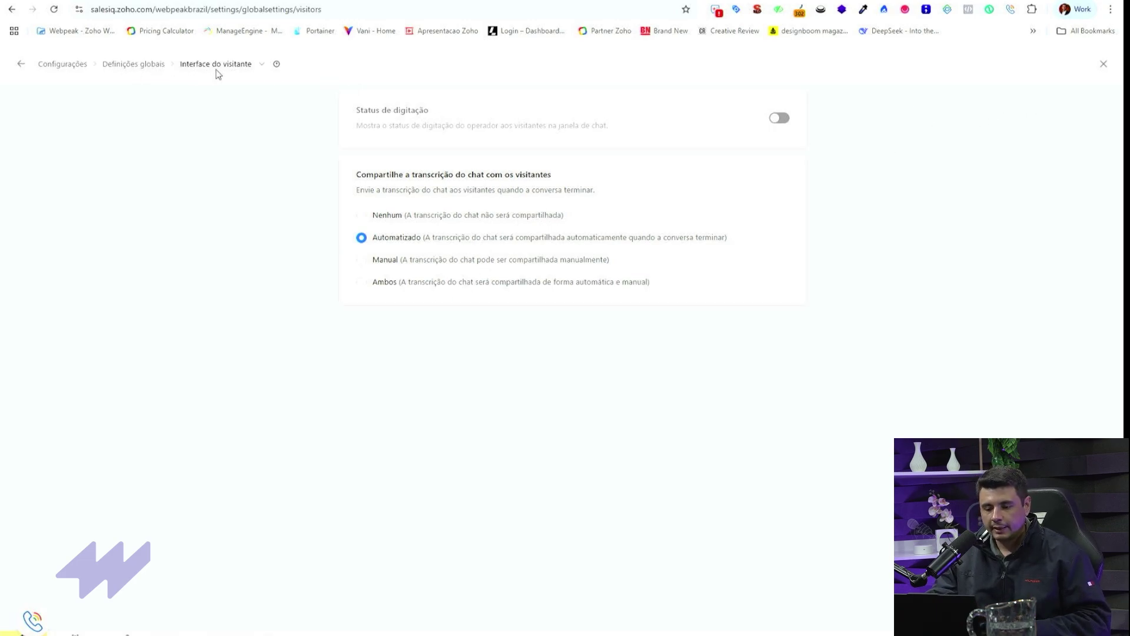
pyautogui.click(242, 67)
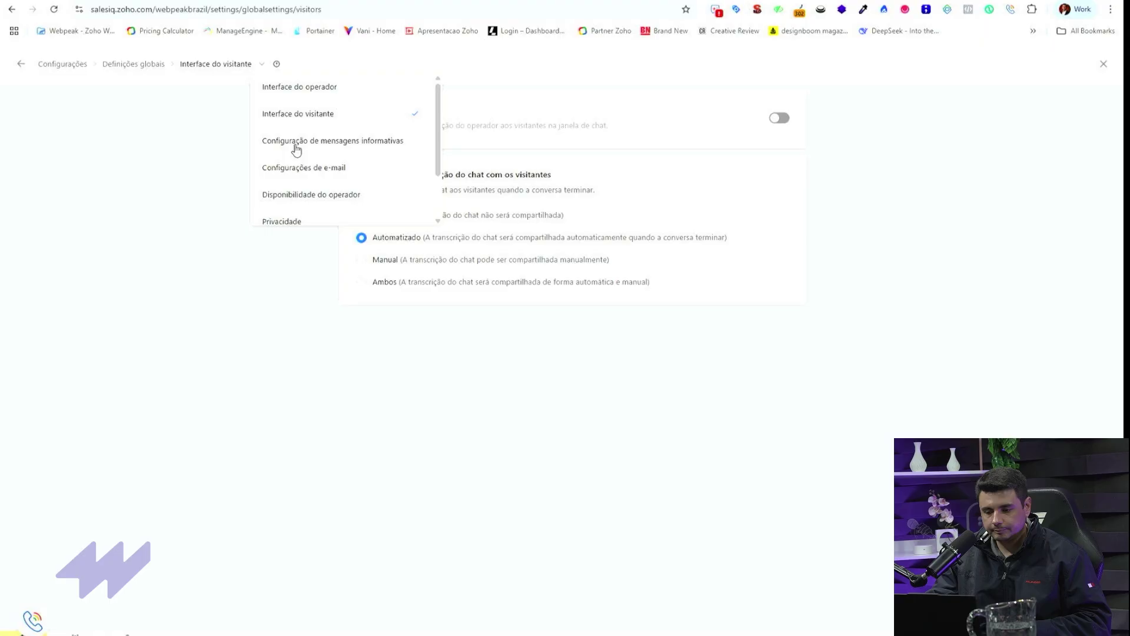
pyautogui.click(366, 148)
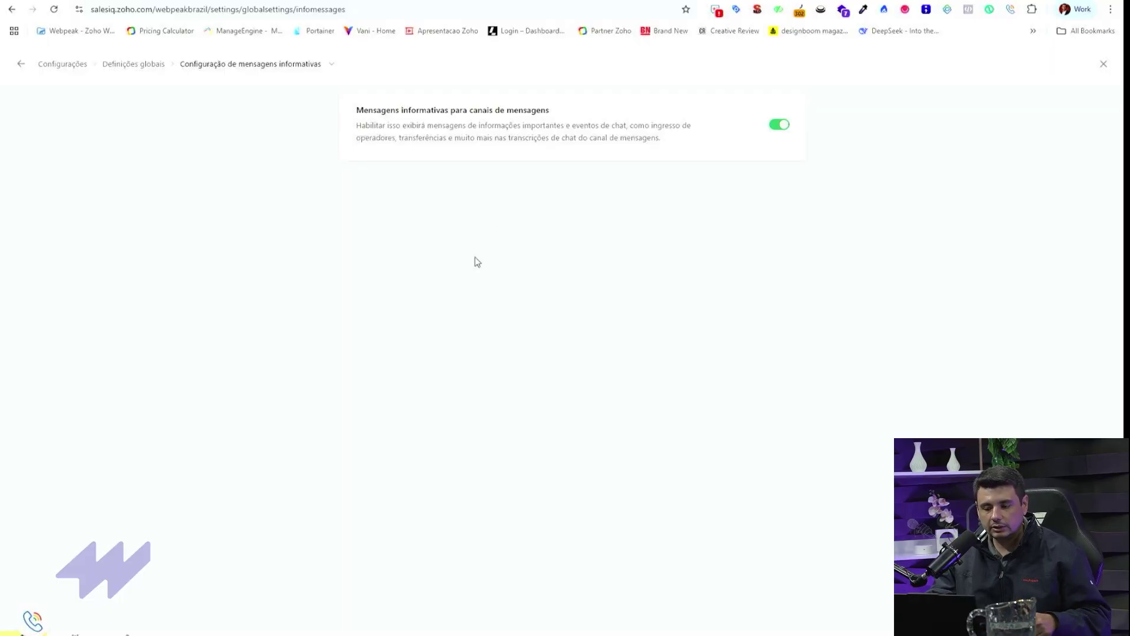
# Step: Open Configurações de e-mail and review the sender address, e-mail copies, reports, blocking approval, visitor feedback and chat transcript settings
pyautogui.click(302, 72)
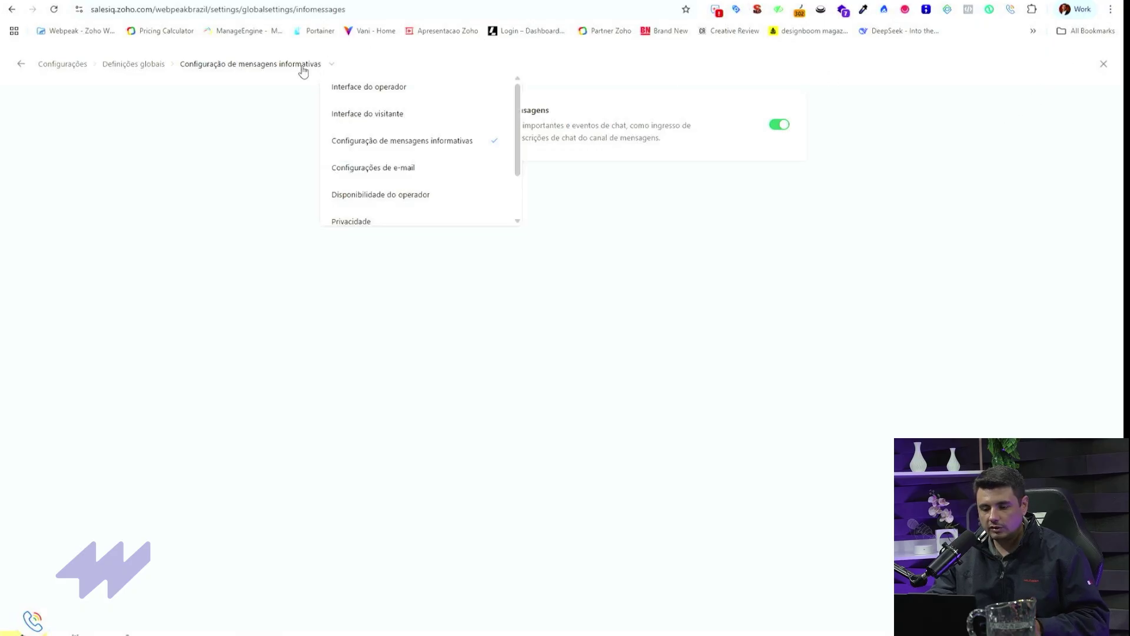
pyautogui.click(412, 170)
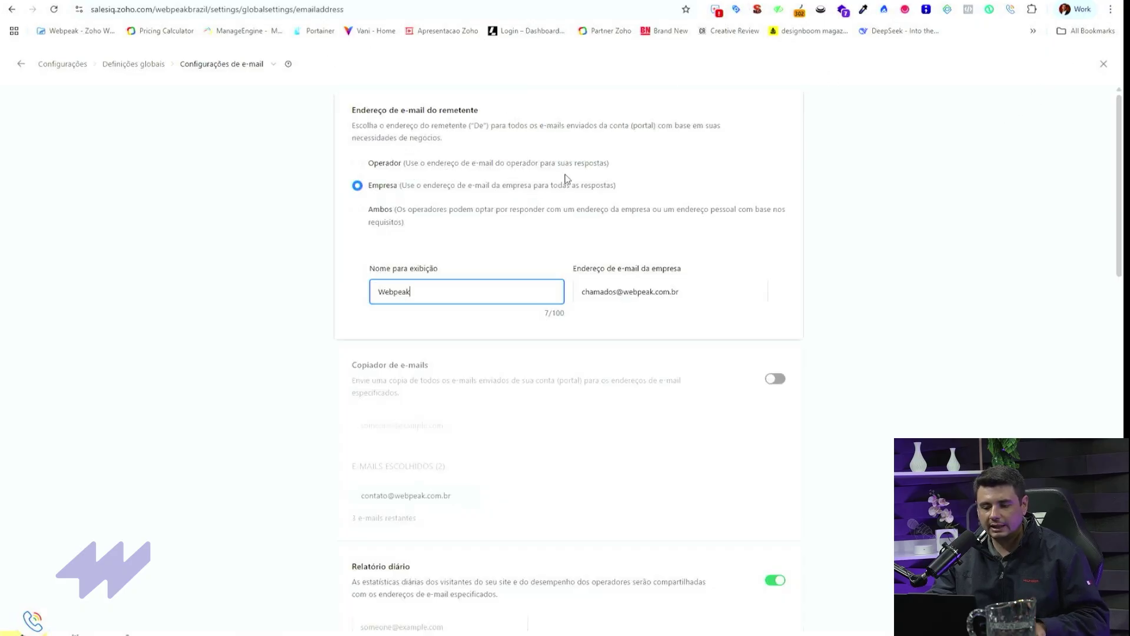
pyautogui.scroll(-1, 583, 171)
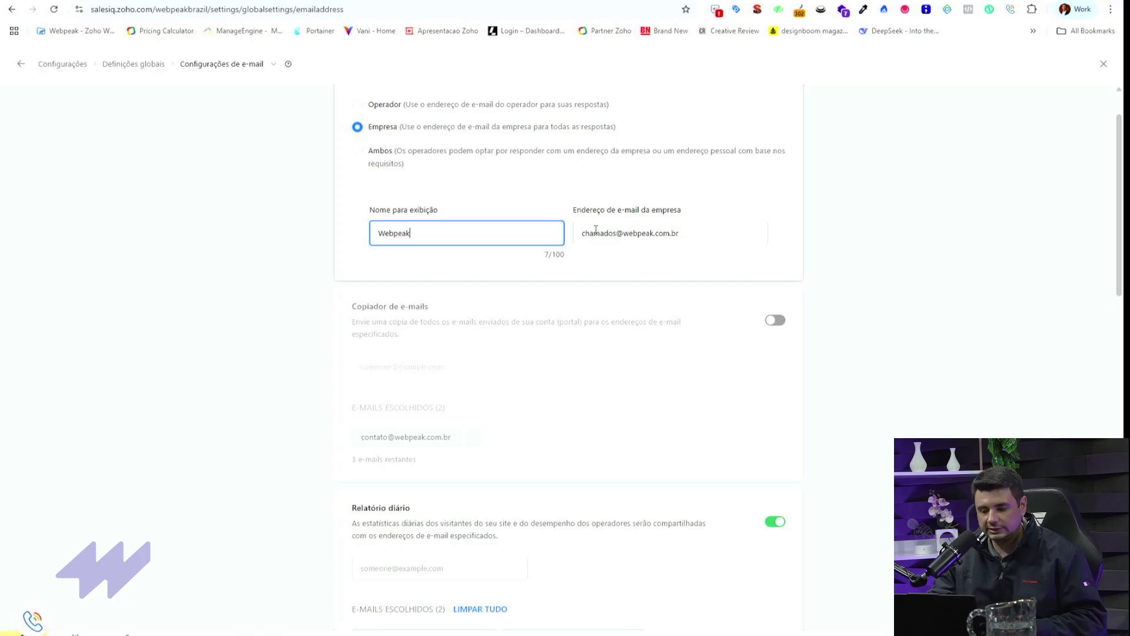
pyautogui.scroll(1, 527, 167)
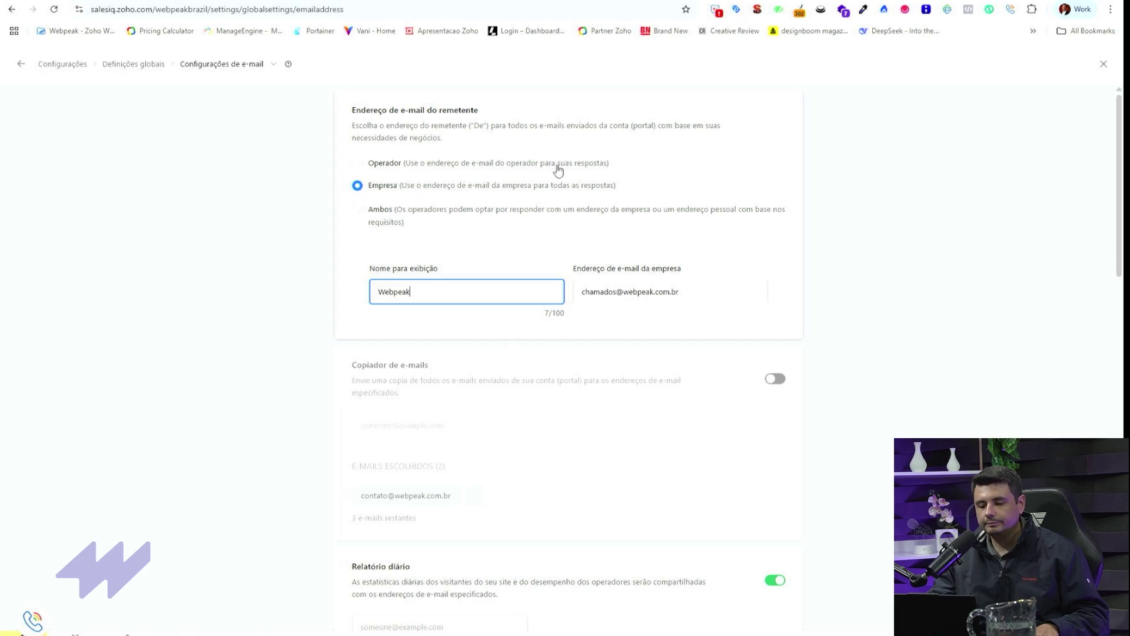
pyautogui.scroll(-3, 490, 209)
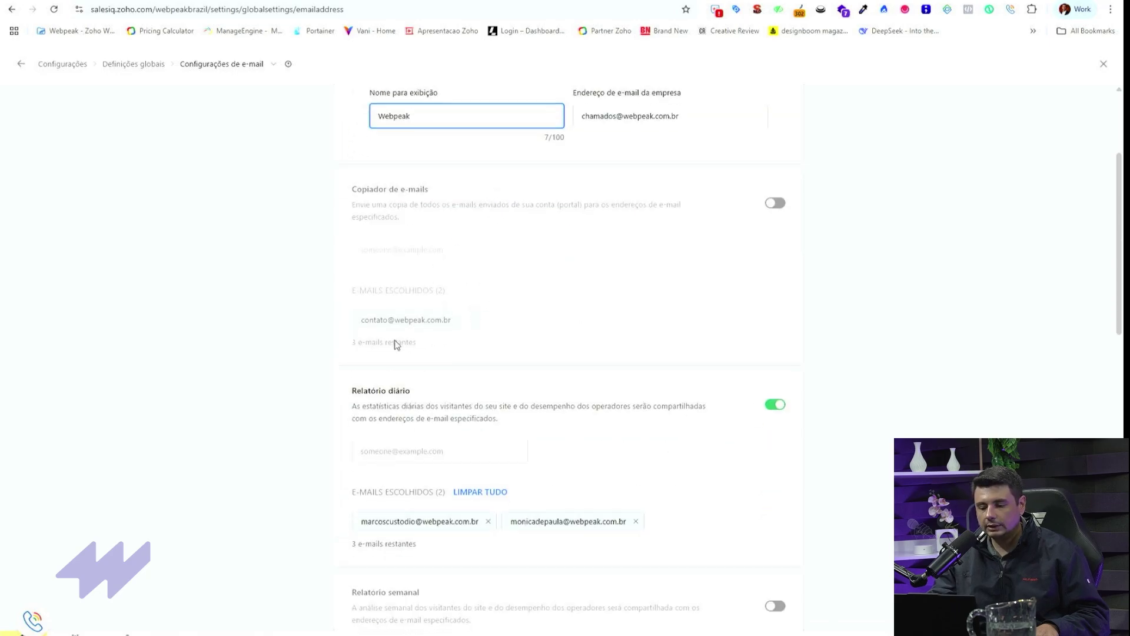
pyautogui.scroll(-4, 509, 267)
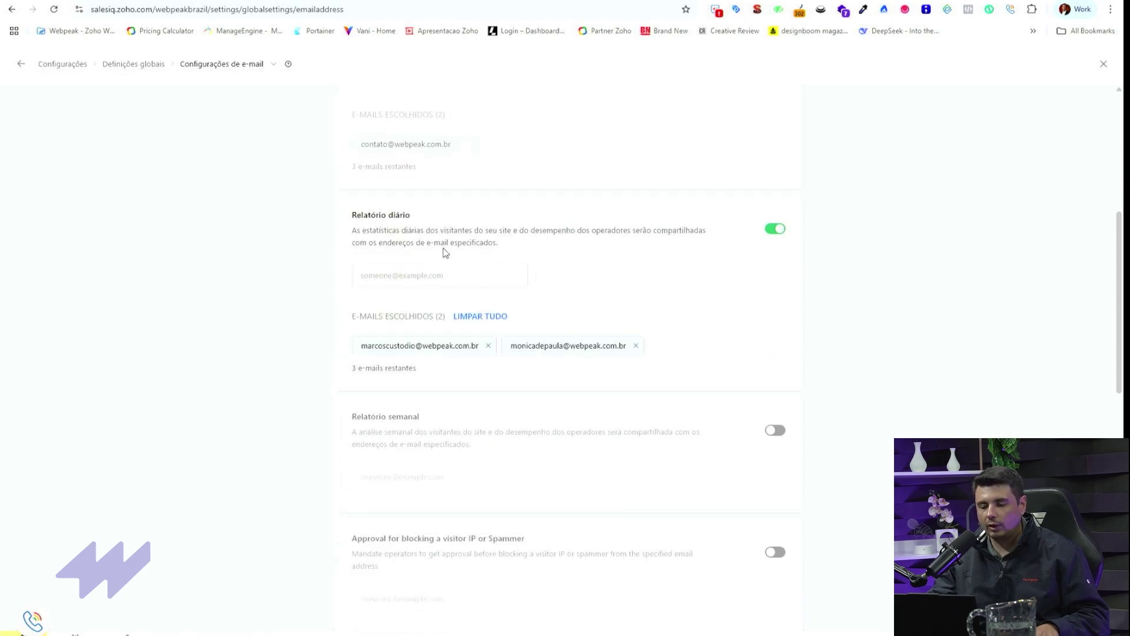
pyautogui.scroll(-5, 447, 250)
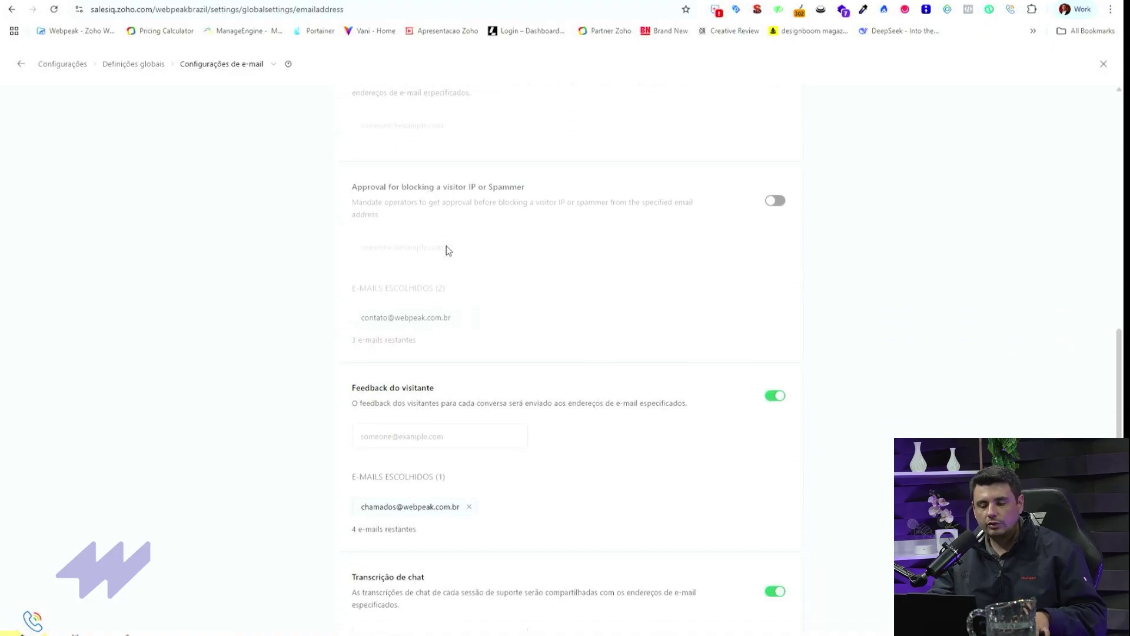
pyautogui.scroll(5, 447, 247)
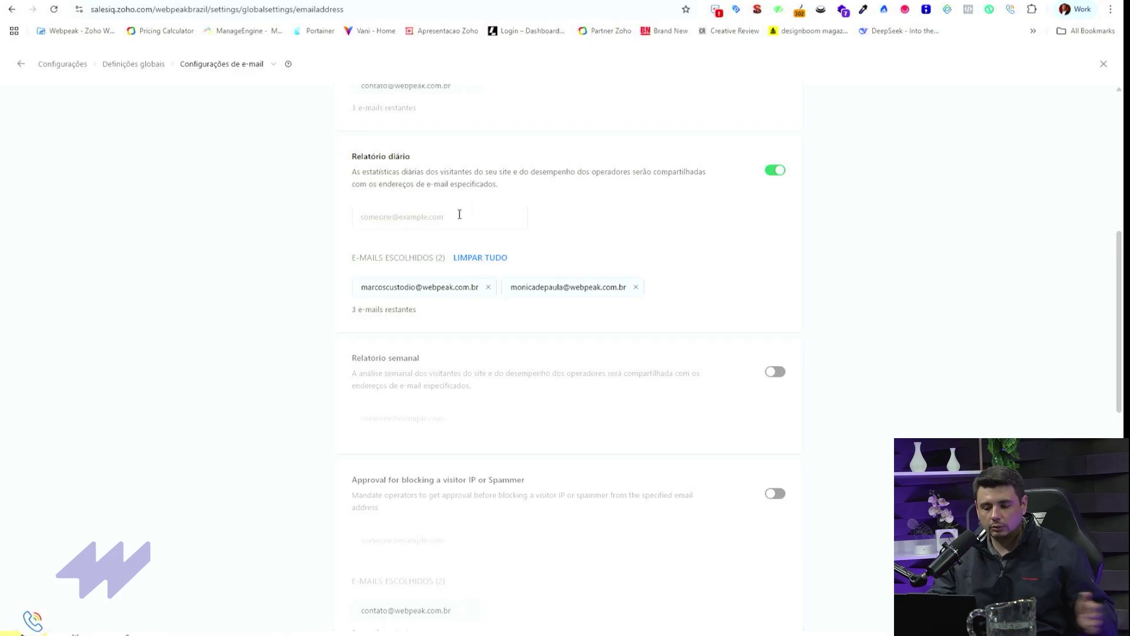
pyautogui.scroll(-3, 458, 214)
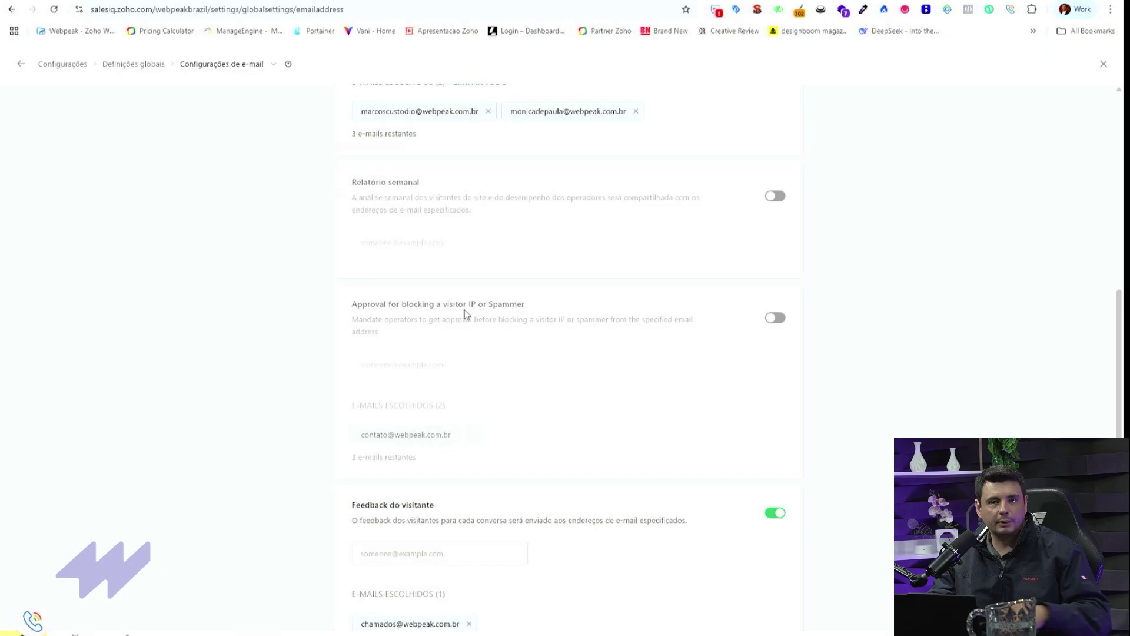
pyautogui.scroll(-6, 495, 287)
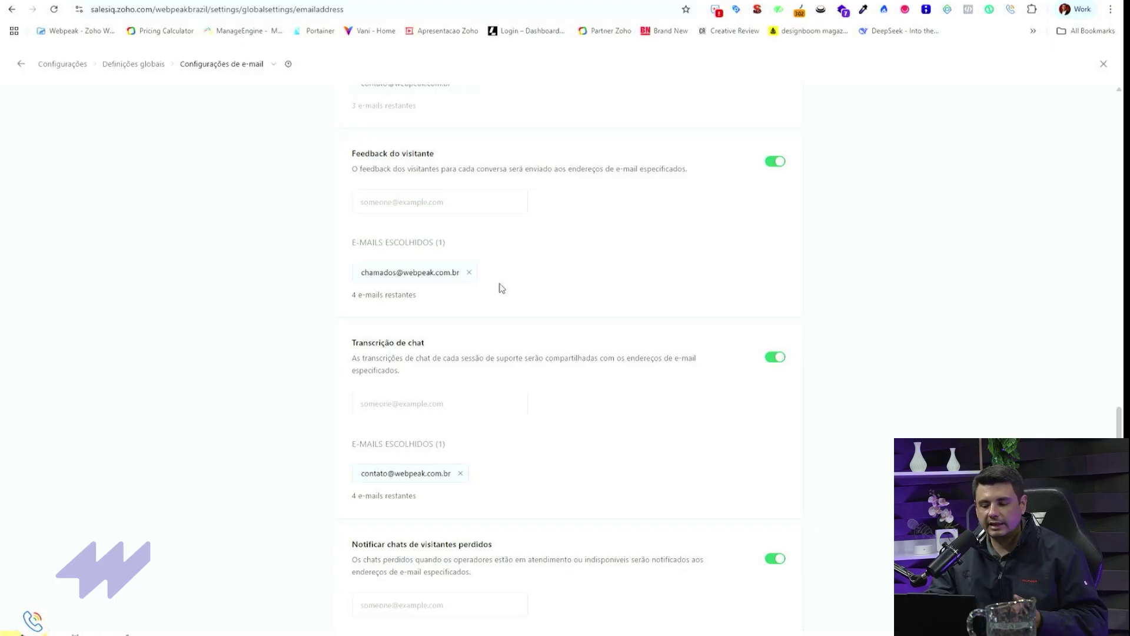
pyautogui.scroll(5, 498, 286)
# Step: Open the Disponibilidade do operador settings within the global settings
pyautogui.click(252, 67)
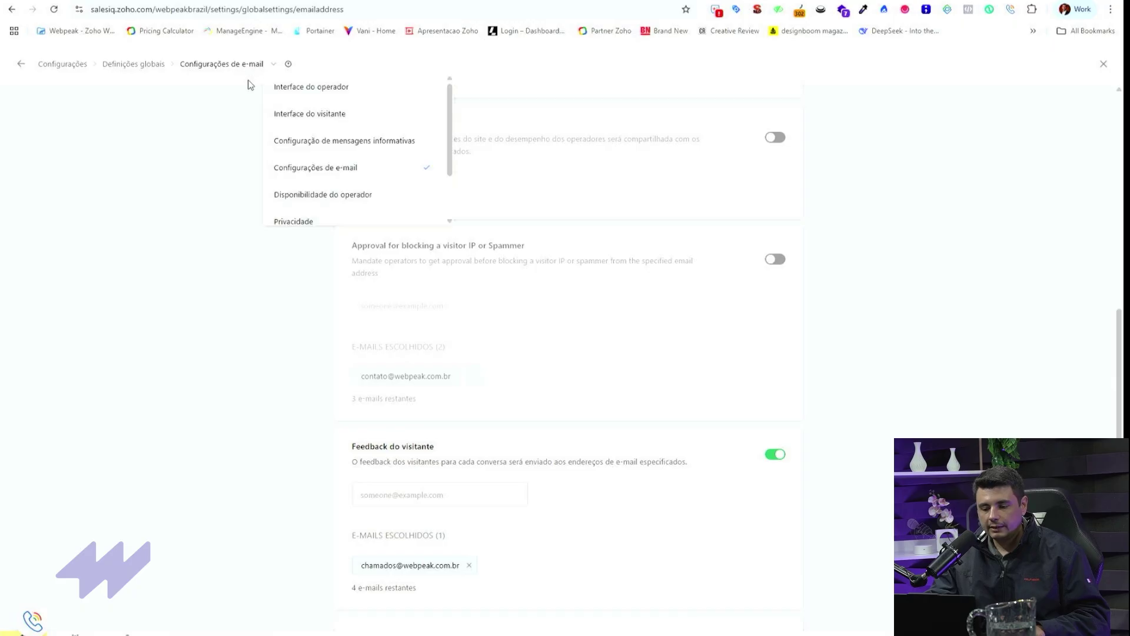
pyautogui.click(324, 200)
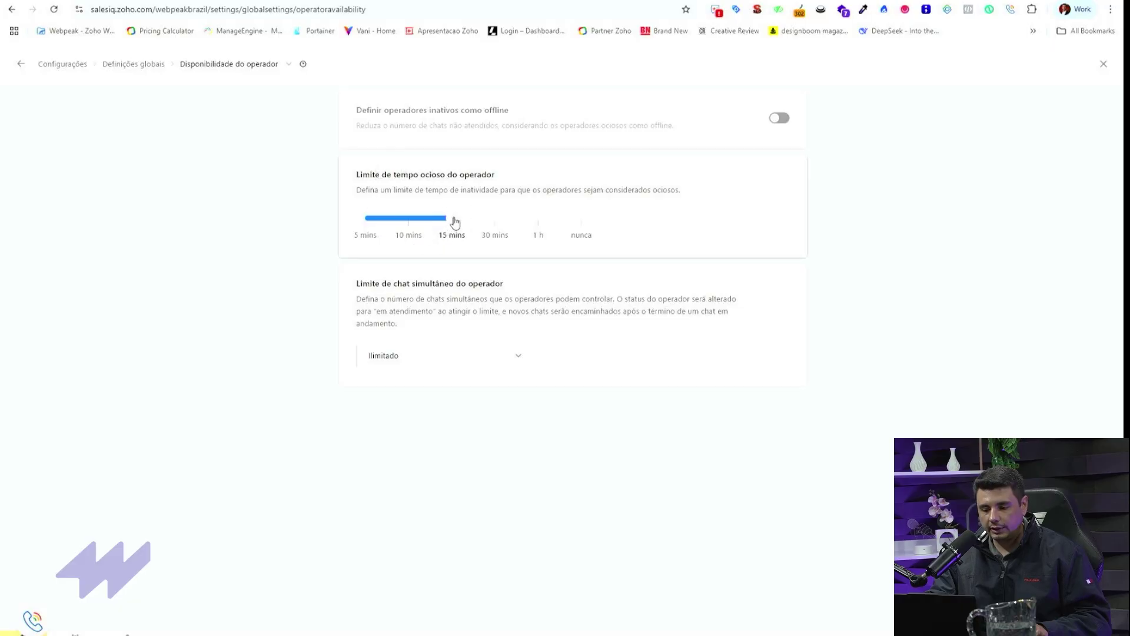
# Step: Set the operator idle time limit to 10 mins and save the change
pyautogui.moveTo(453, 221); pyautogui.dragTo(410, 223)
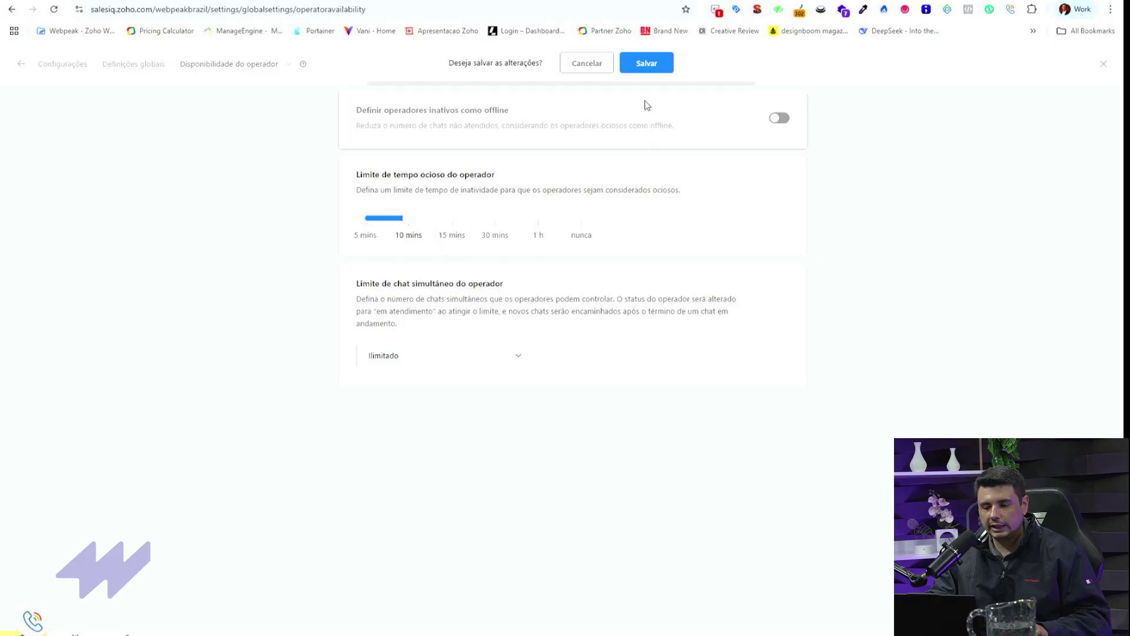
pyautogui.click(645, 70)
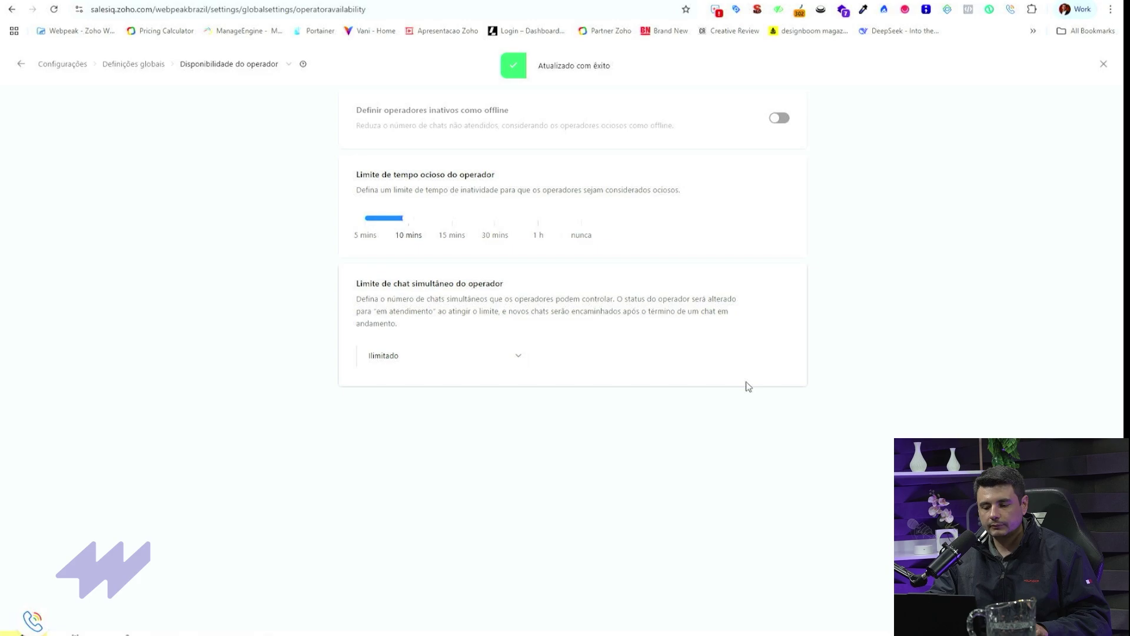
# Step: Review the available values for the operators' simultaneous chat limit, from the numbered limits to Ilimitado
pyautogui.click(473, 360)
pyautogui.scroll(-8, 468, 427)
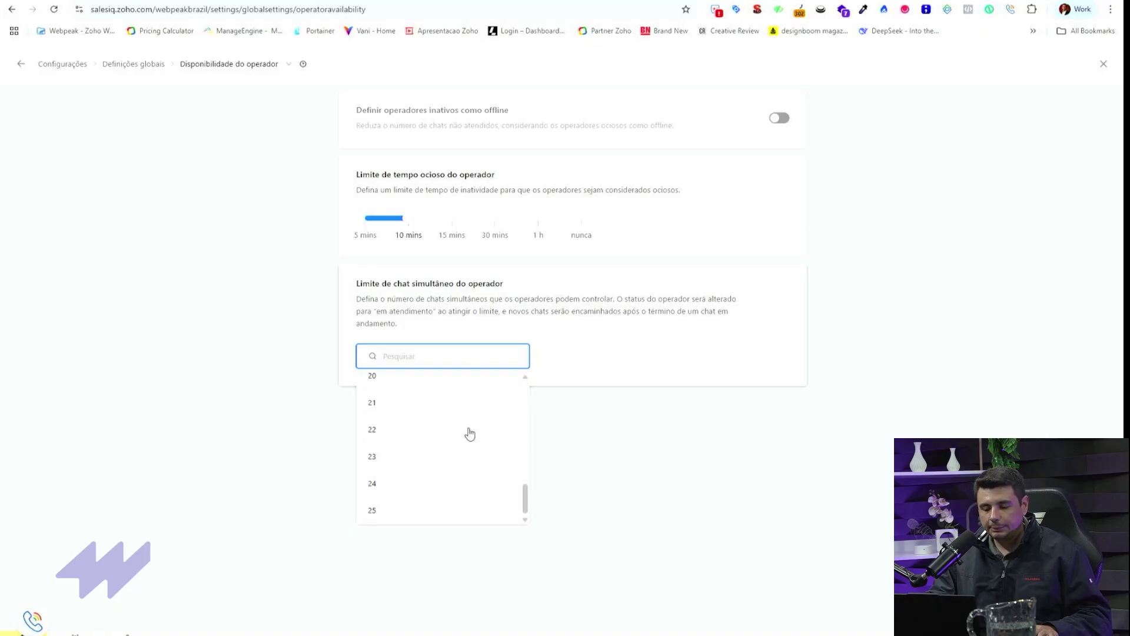
pyautogui.scroll(-1, 470, 433)
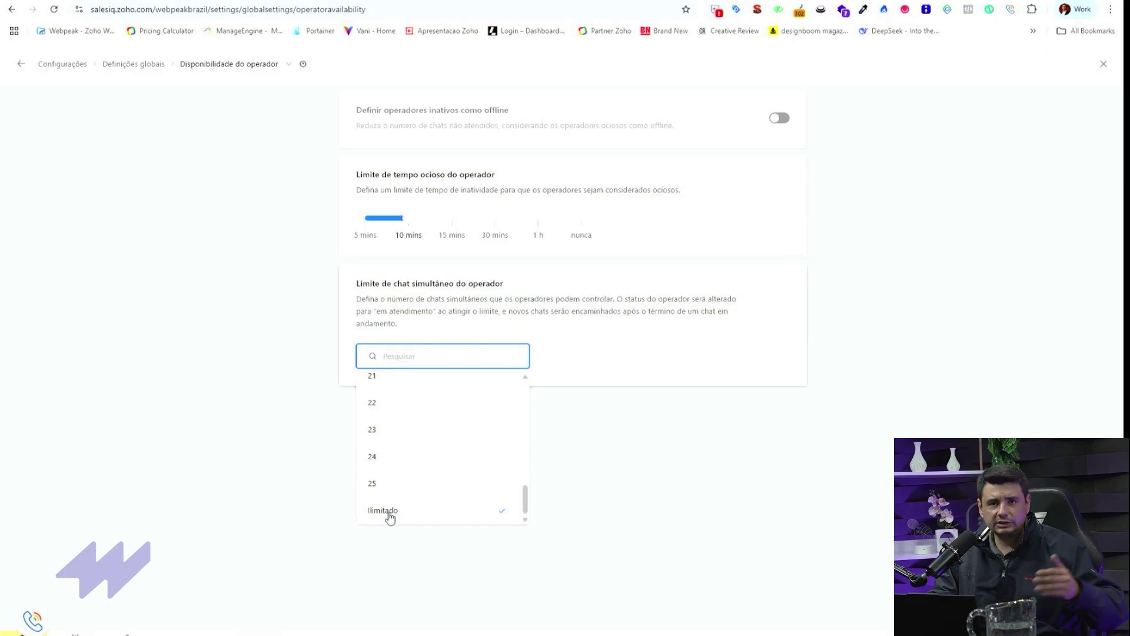
pyautogui.scroll(4, 434, 486)
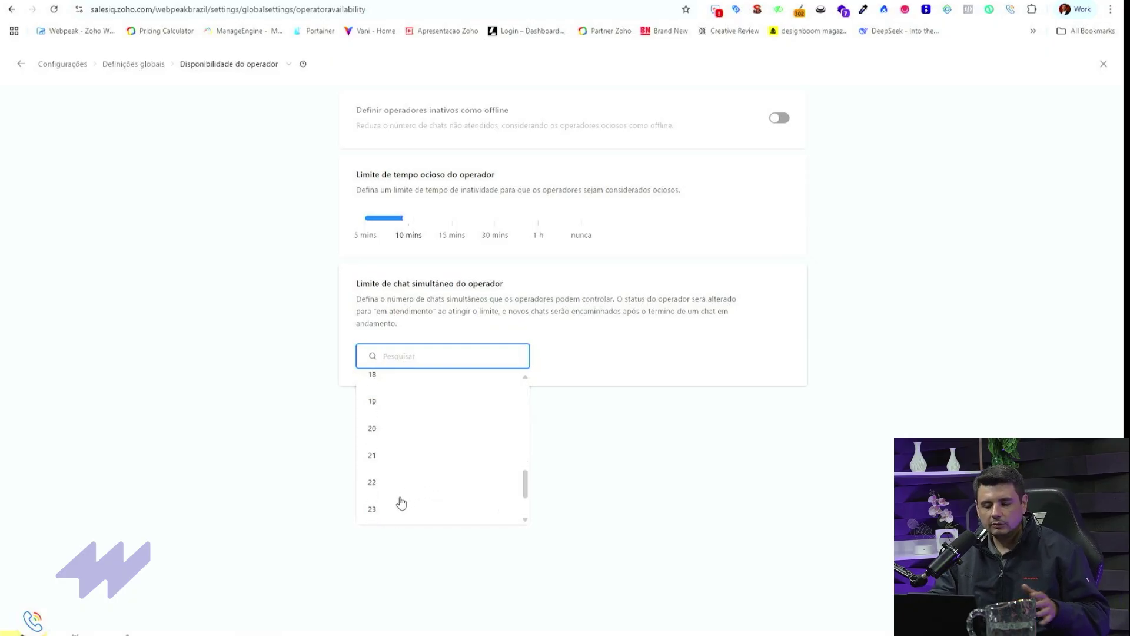
pyautogui.scroll(-3, 399, 502)
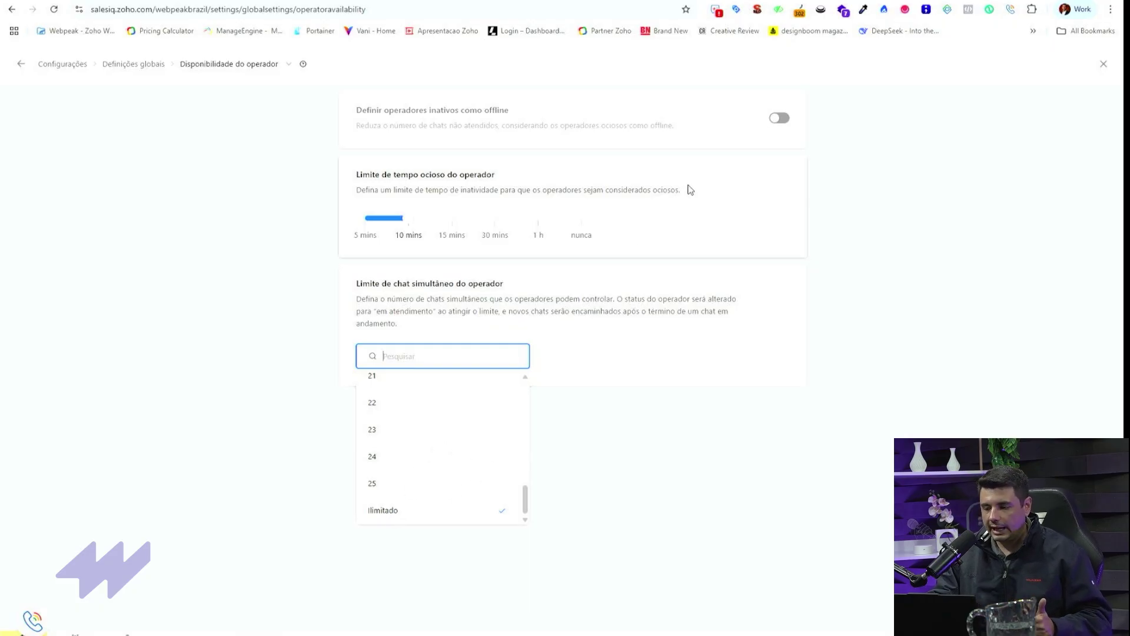
# Step: Open the Privacidade settings and review data protection, export protection and visitor IP masking
pyautogui.click(274, 66)
pyautogui.scroll(-2, 367, 174)
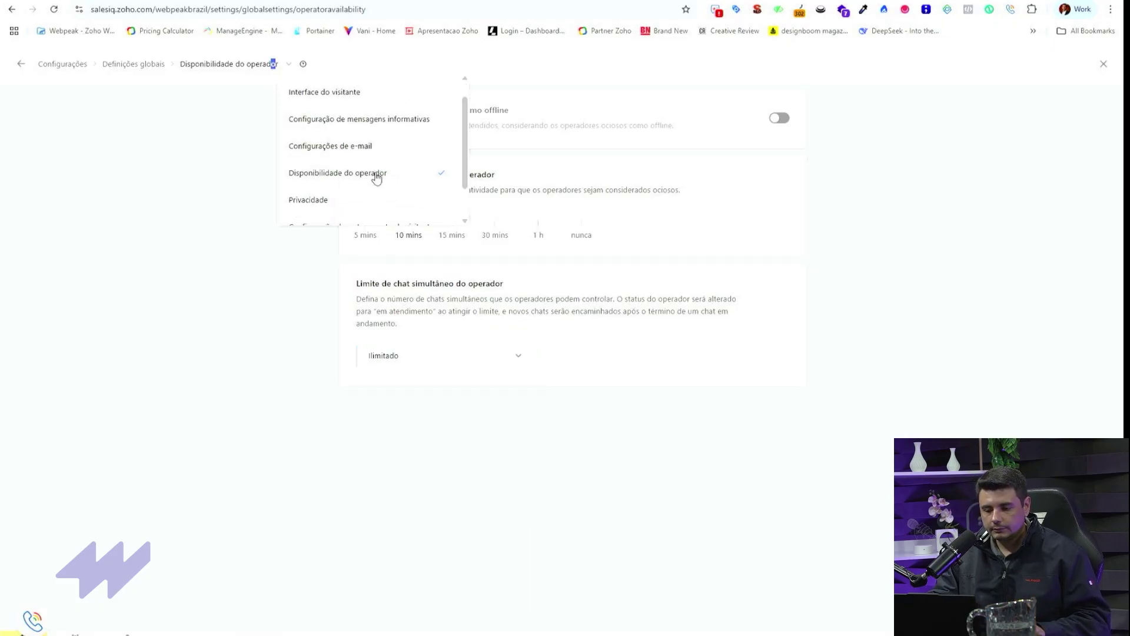
pyautogui.click(350, 170)
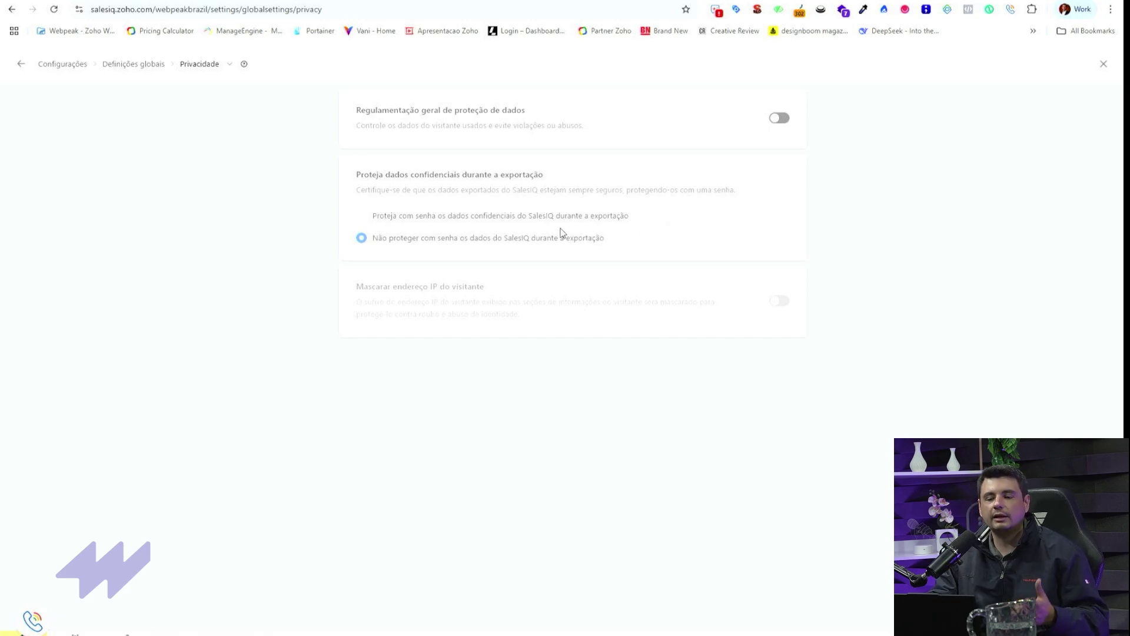
# Step: In Configuração de rastreamento de visitante, set the visitor inactive time limit to 30 minutos and save
pyautogui.click(195, 66)
pyautogui.scroll(-1, 335, 170)
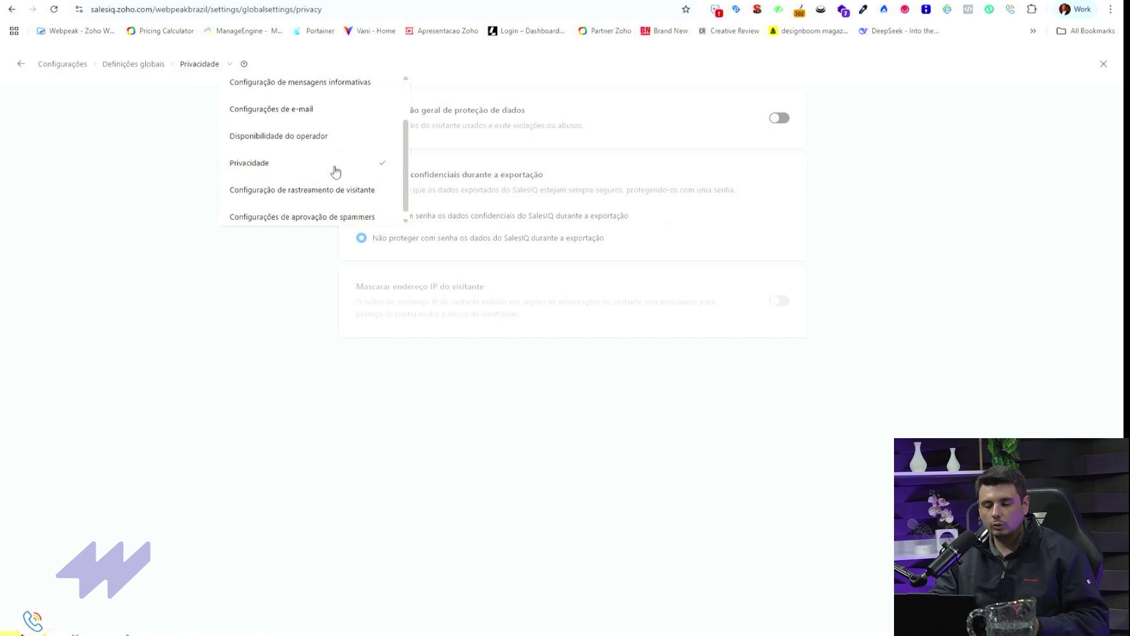
pyautogui.click(302, 196)
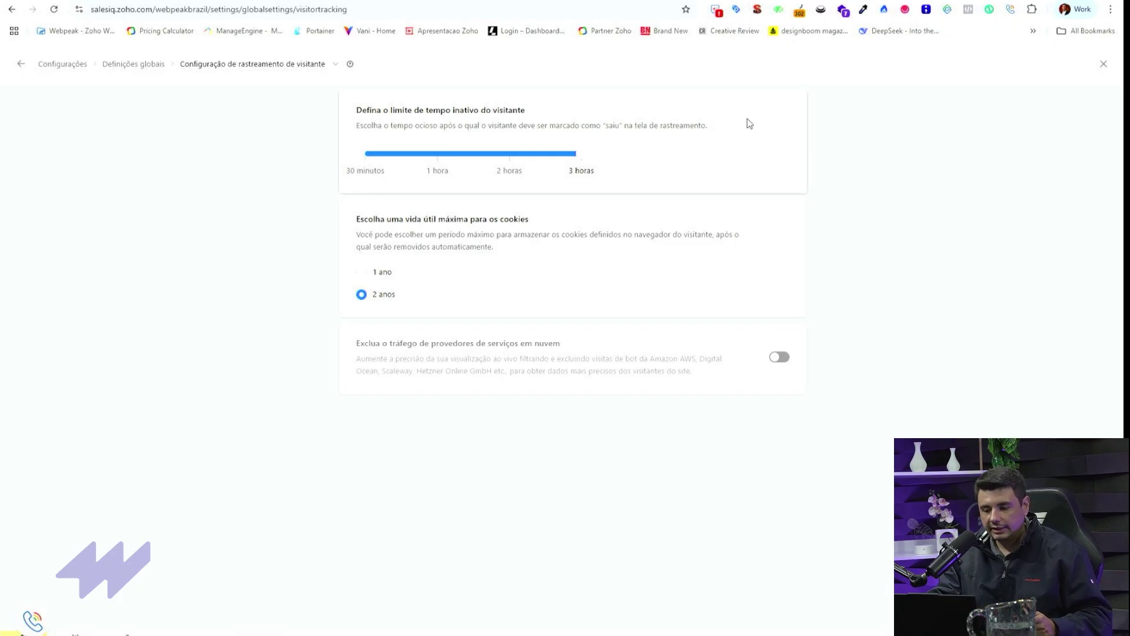
pyautogui.moveTo(542, 162); pyautogui.dragTo(334, 170)
pyautogui.click(653, 69)
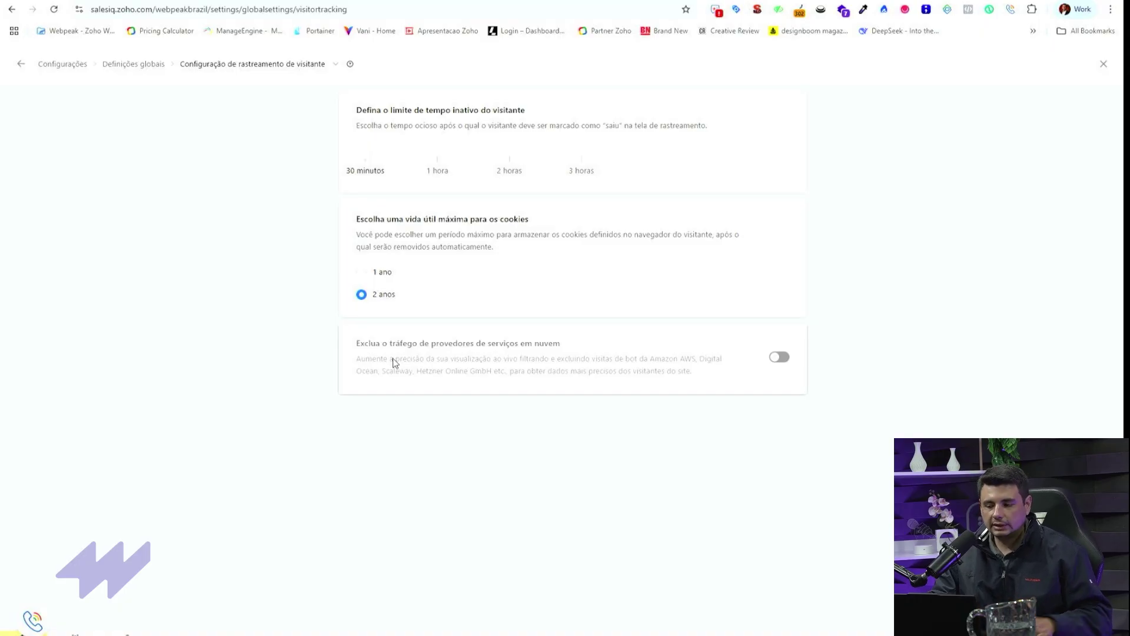
# Step: Open Configurações de aprovação de spammers, review its approval options and check the list of global settings sections
pyautogui.click(284, 66)
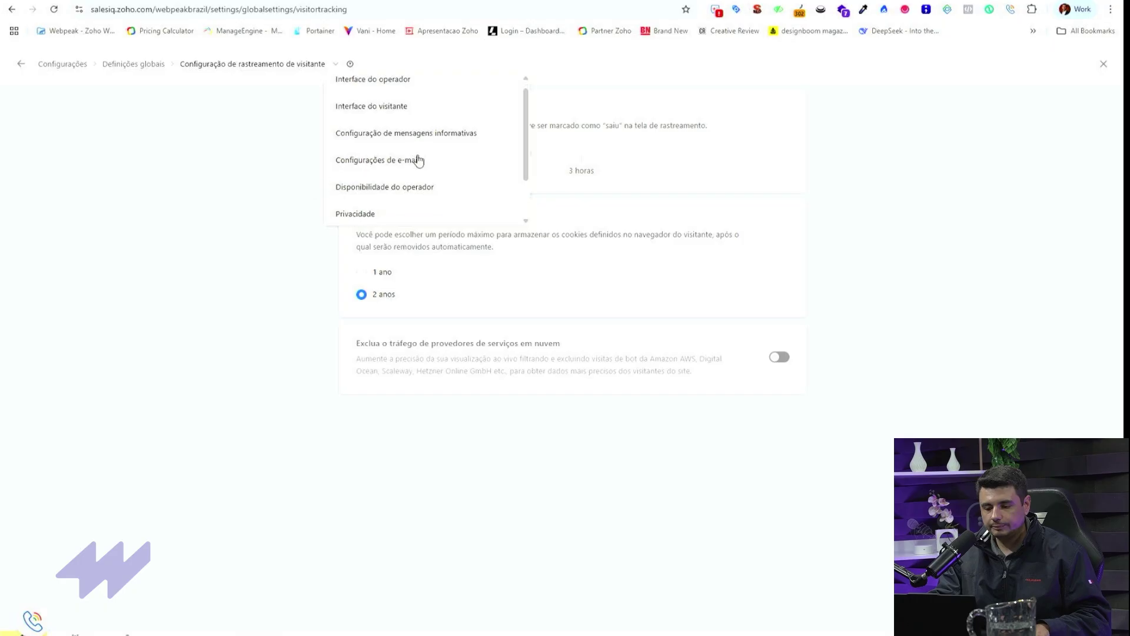
pyautogui.scroll(-2, 419, 170)
pyautogui.click(466, 214)
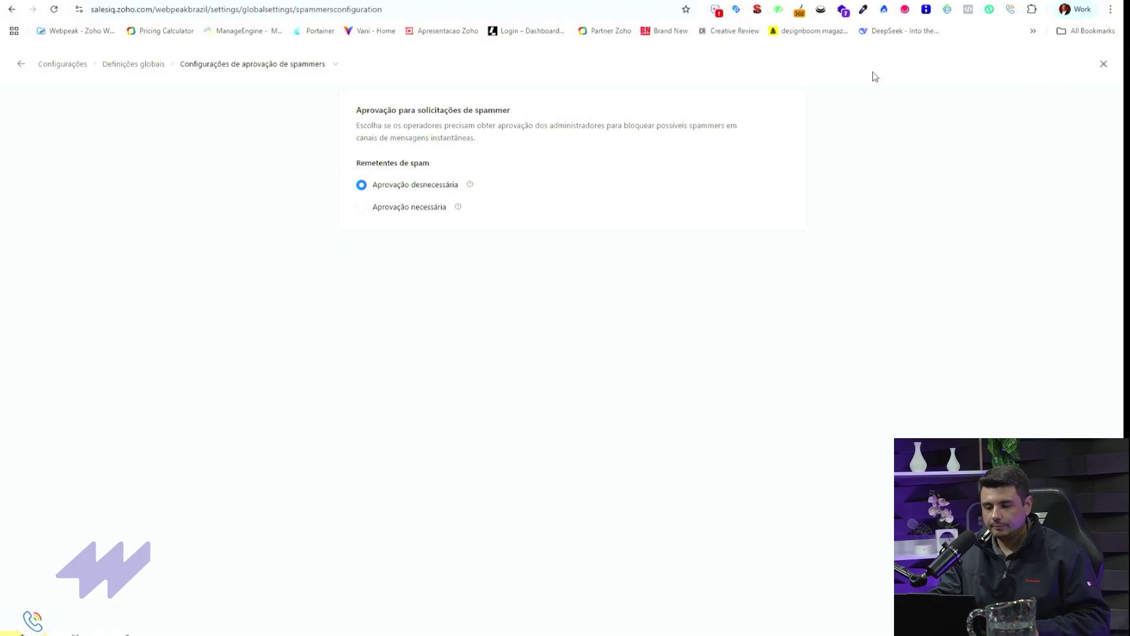
pyautogui.click(267, 66)
pyautogui.scroll(-2, 448, 172)
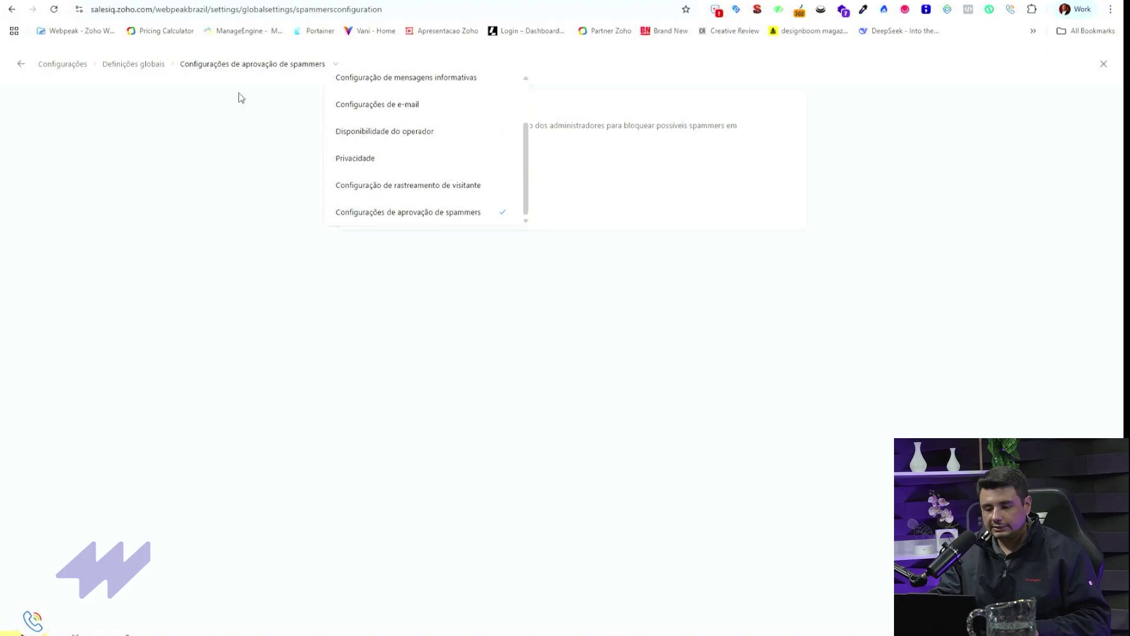
# Step: Return to Configurações, view the e-mail template "RES:Quer mais seguidores no instagram?" in Modelos de e-mail, and close it without changes
pyautogui.click(129, 68)
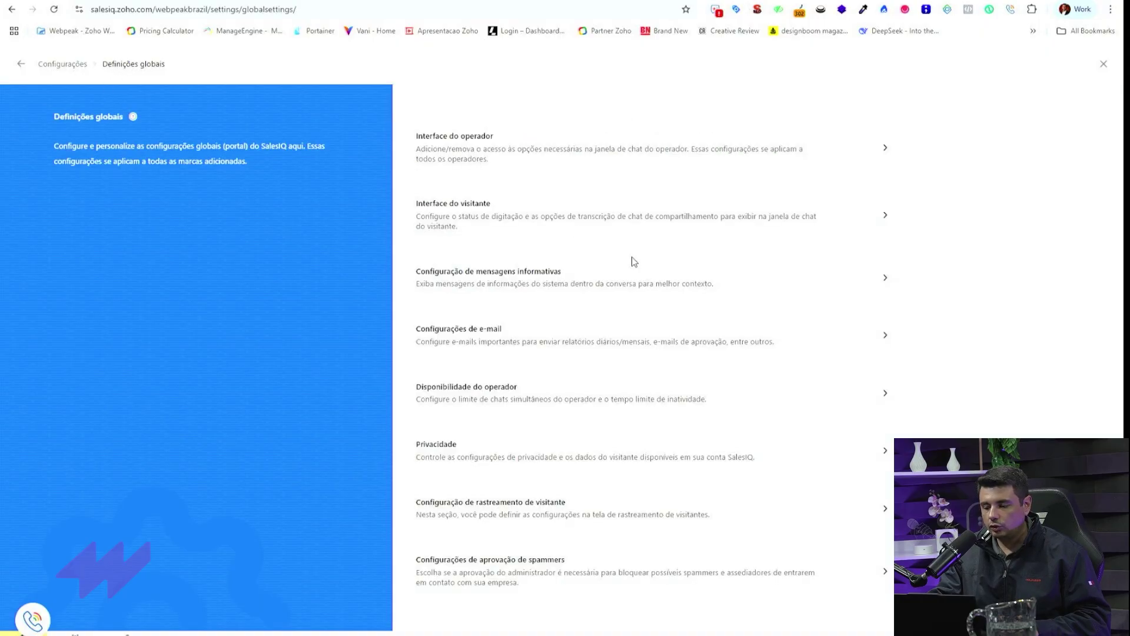
pyautogui.click(68, 67)
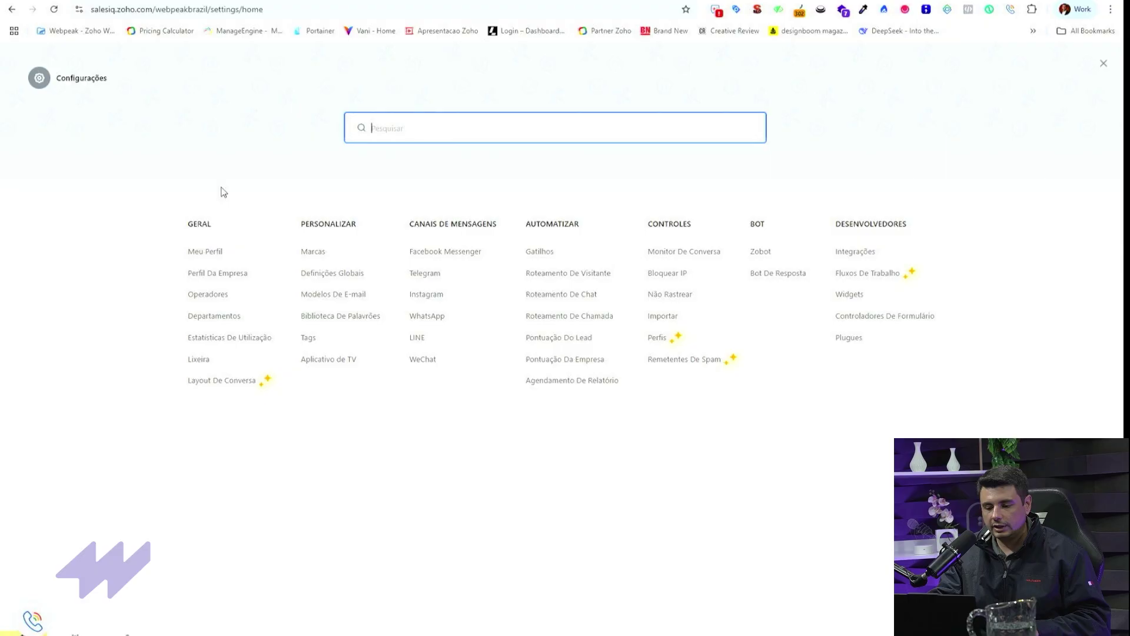
pyautogui.click(338, 294)
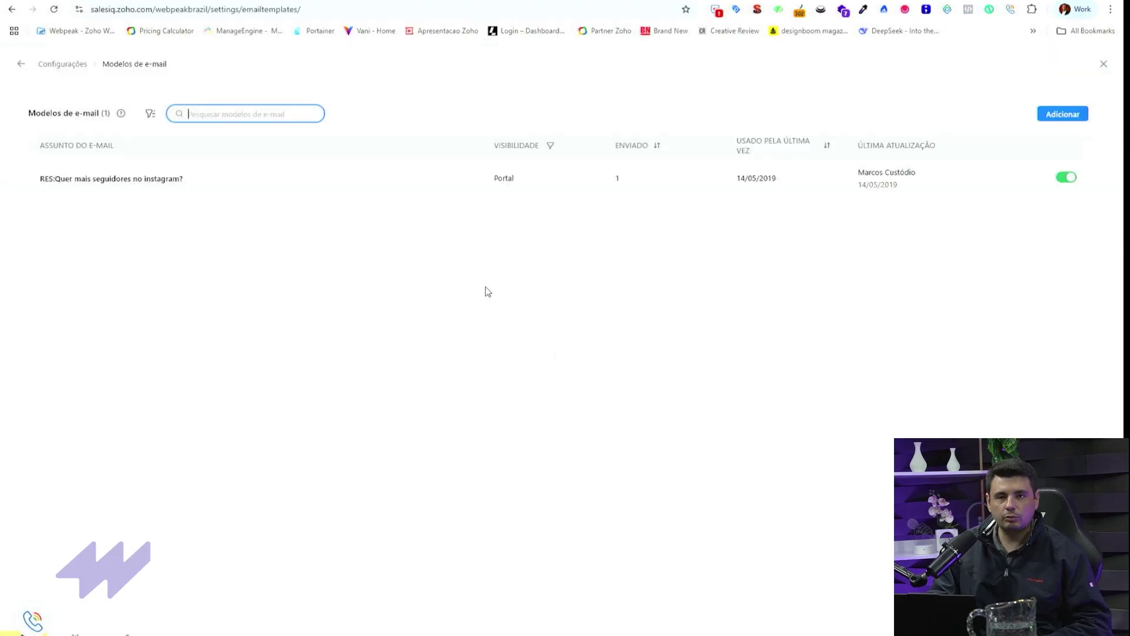
pyautogui.click(169, 178)
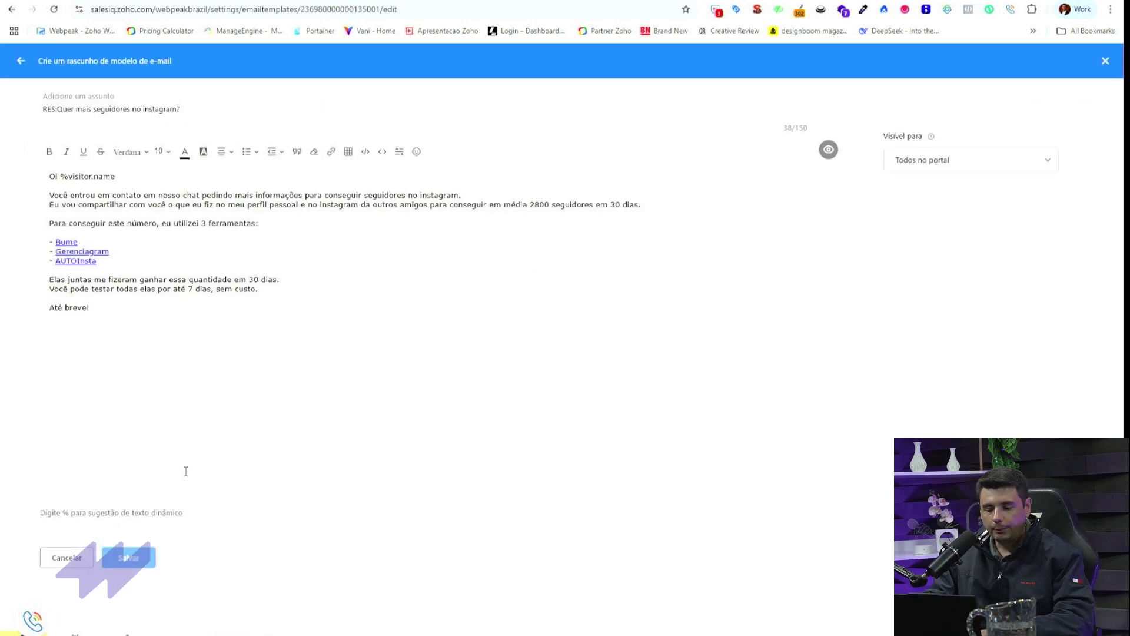
pyautogui.click(74, 558)
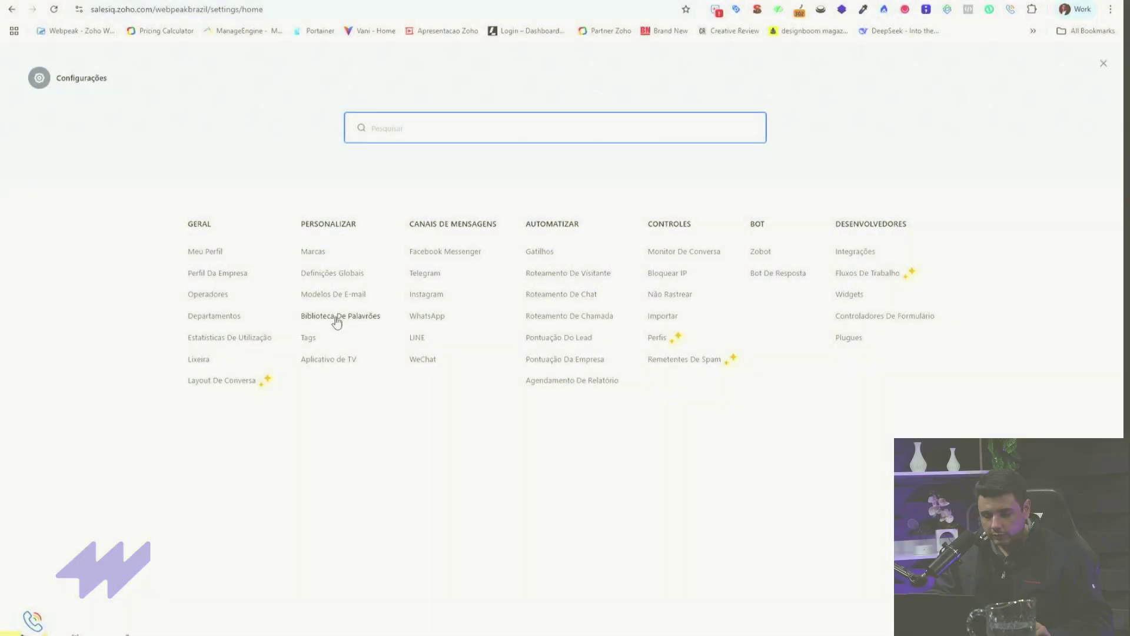
# Step: Open the Portuguese word list of Biblioteca padrão in the Biblioteca de palavrões and look through its terms
pyautogui.click(334, 318)
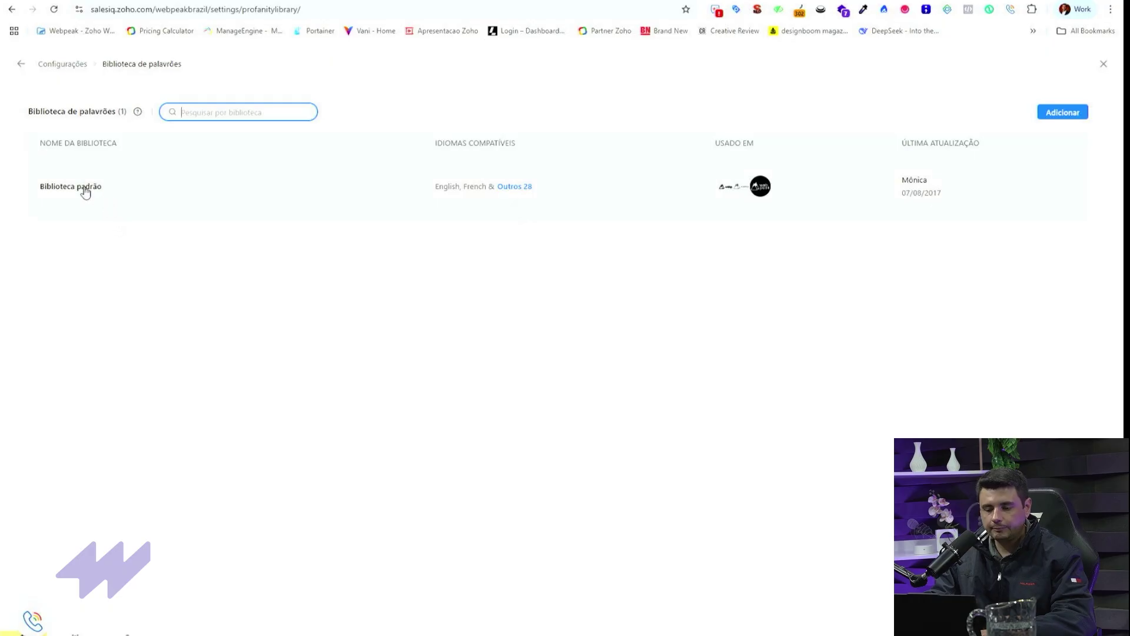
pyautogui.click(85, 187)
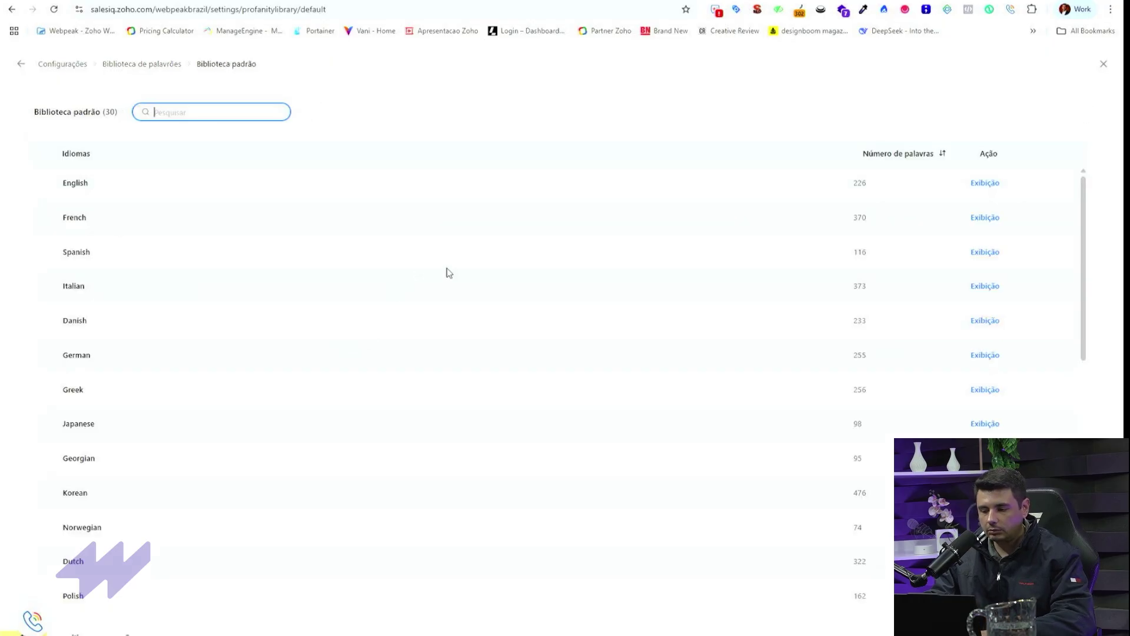
pyautogui.scroll(-5, 561, 228)
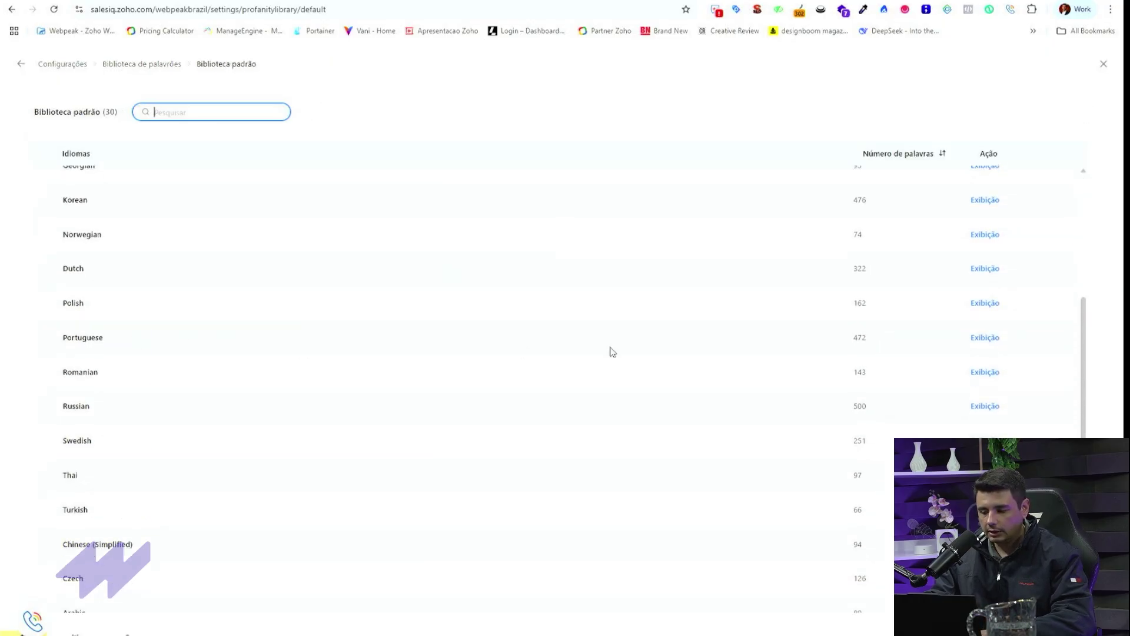
pyautogui.click(993, 337)
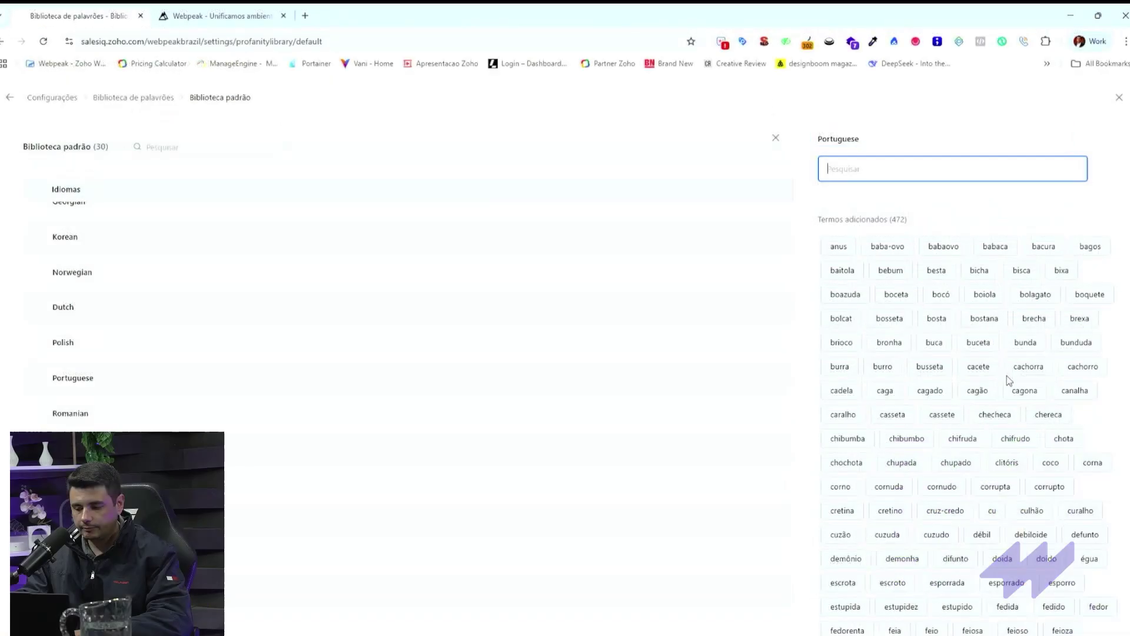
pyautogui.scroll(-6, 894, 297)
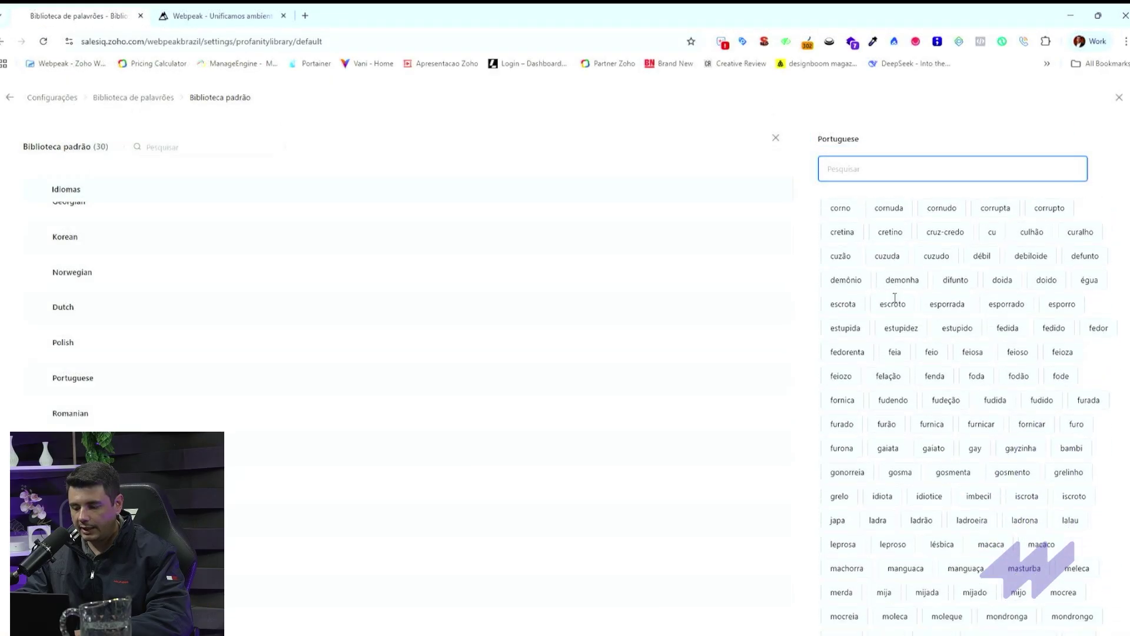
pyautogui.scroll(-10, 894, 298)
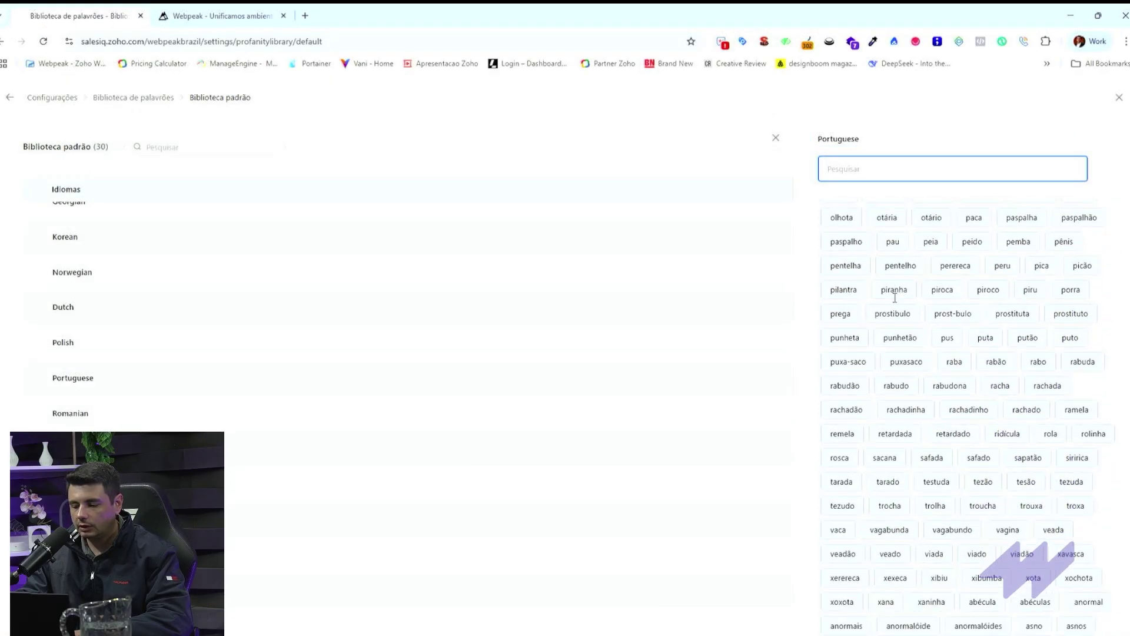
pyautogui.scroll(-6, 894, 298)
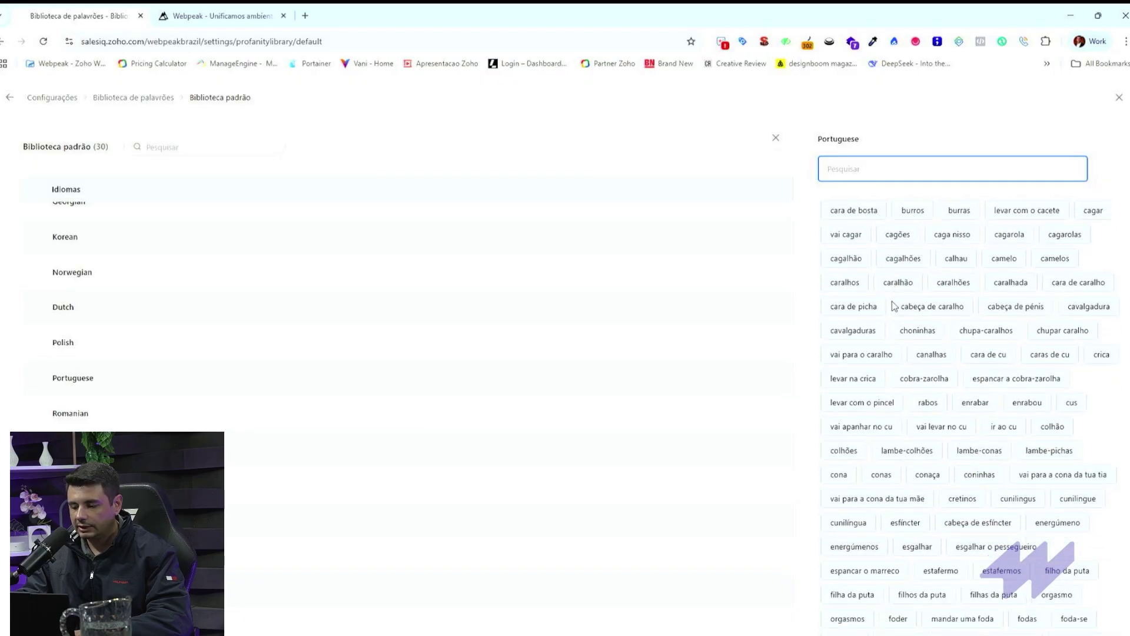
pyautogui.scroll(-9, 1031, 292)
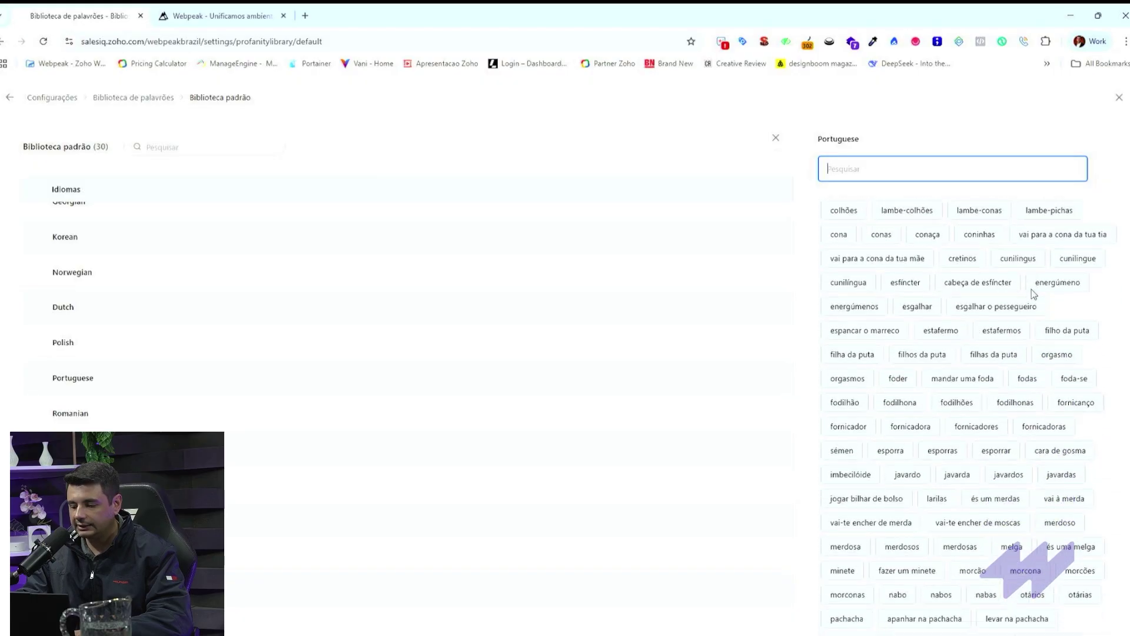
pyautogui.scroll(-2, 1031, 293)
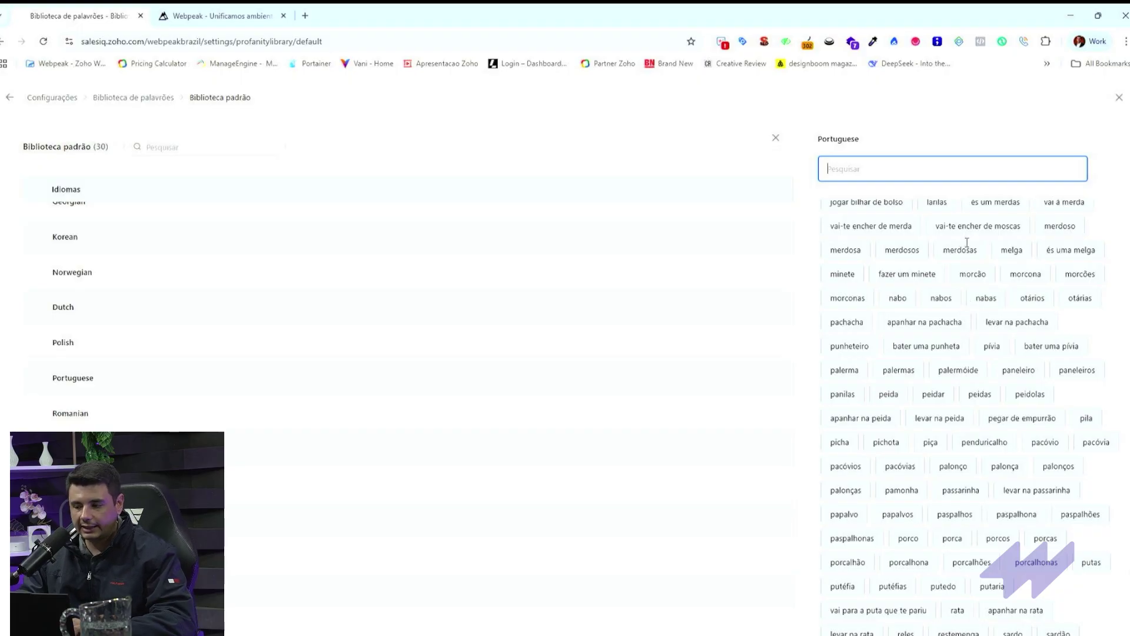
# Step: Leave the Portuguese word list, view the Biblioteca de palavrões overview again and return to the Configurações home page
pyautogui.click(1118, 98)
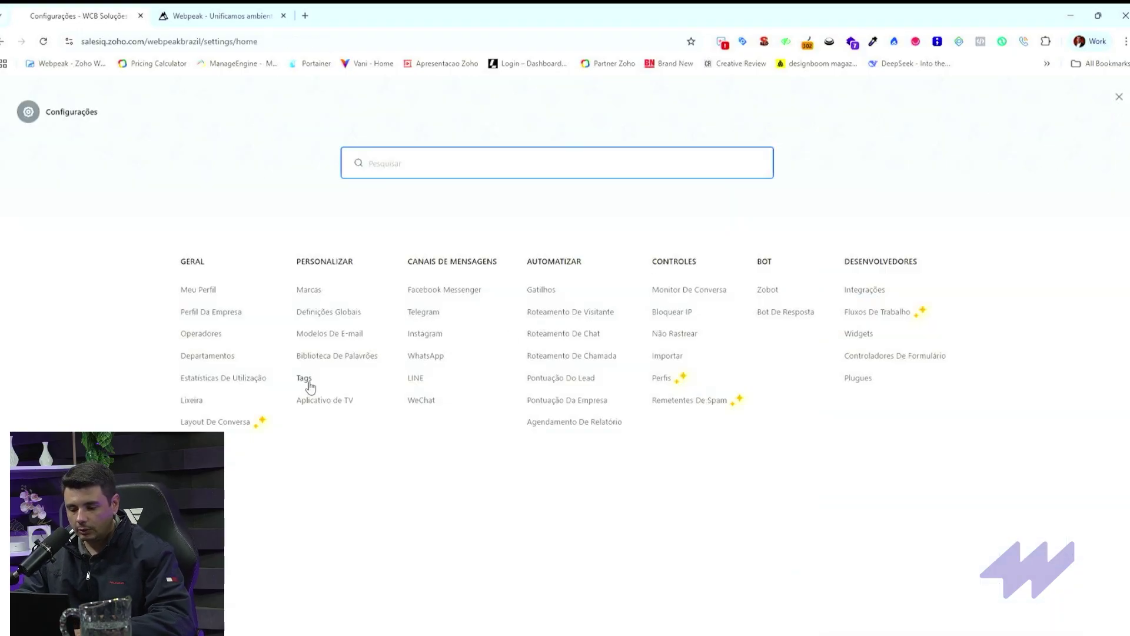
pyautogui.click(358, 359)
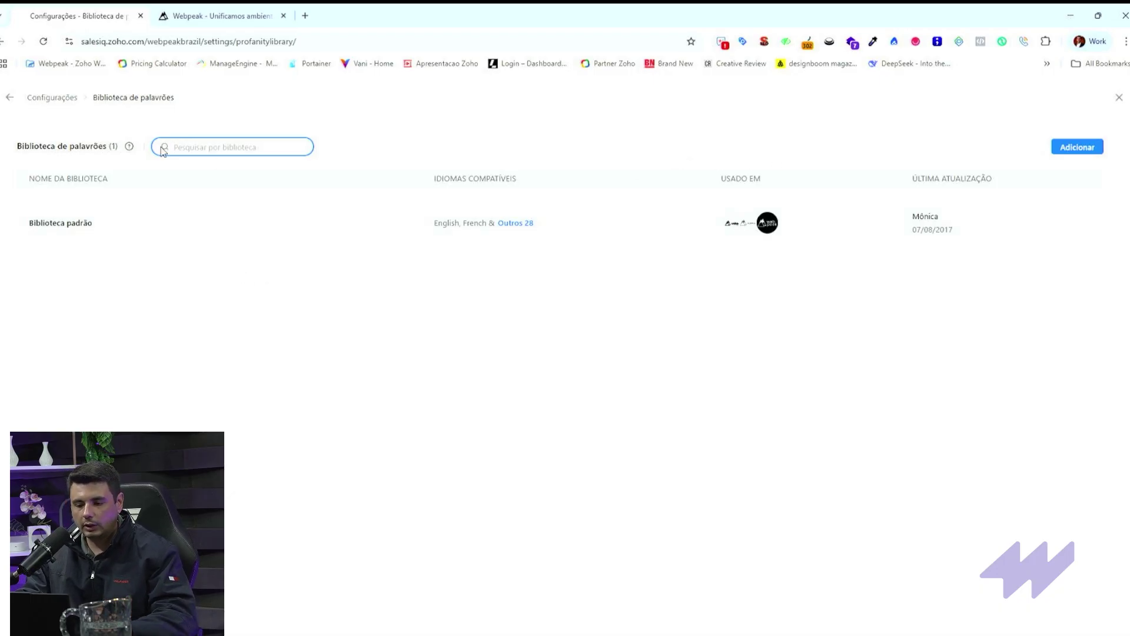
pyautogui.click(66, 98)
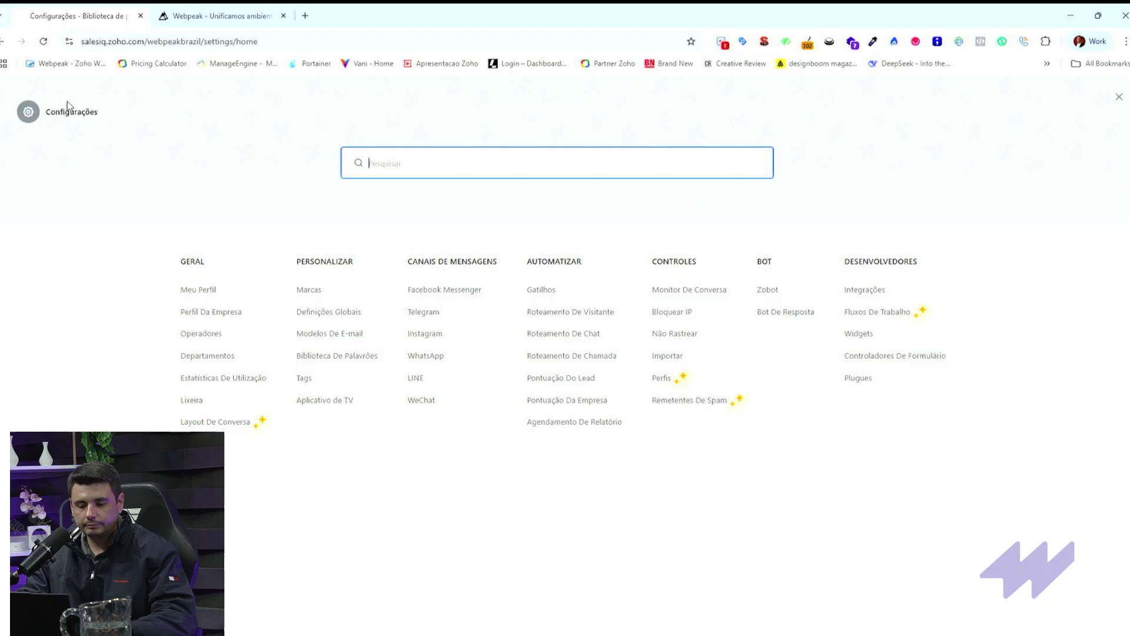
# Step: Open Tags, view the module choices in the form for creating a tag, and close the form without adding one
pyautogui.click(304, 378)
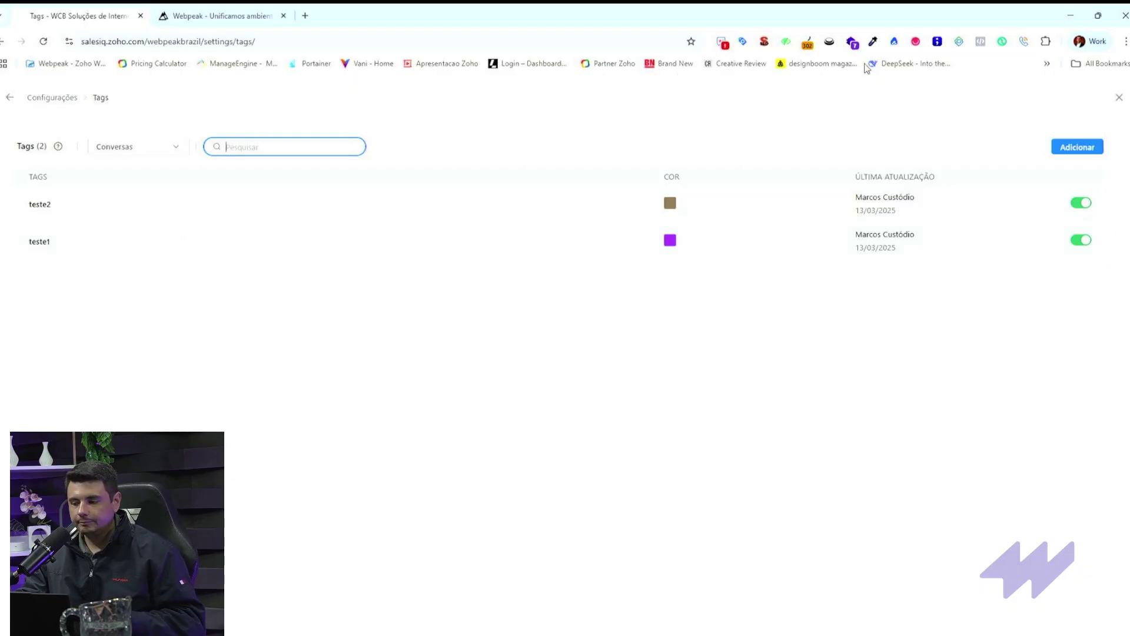
pyautogui.click(1074, 149)
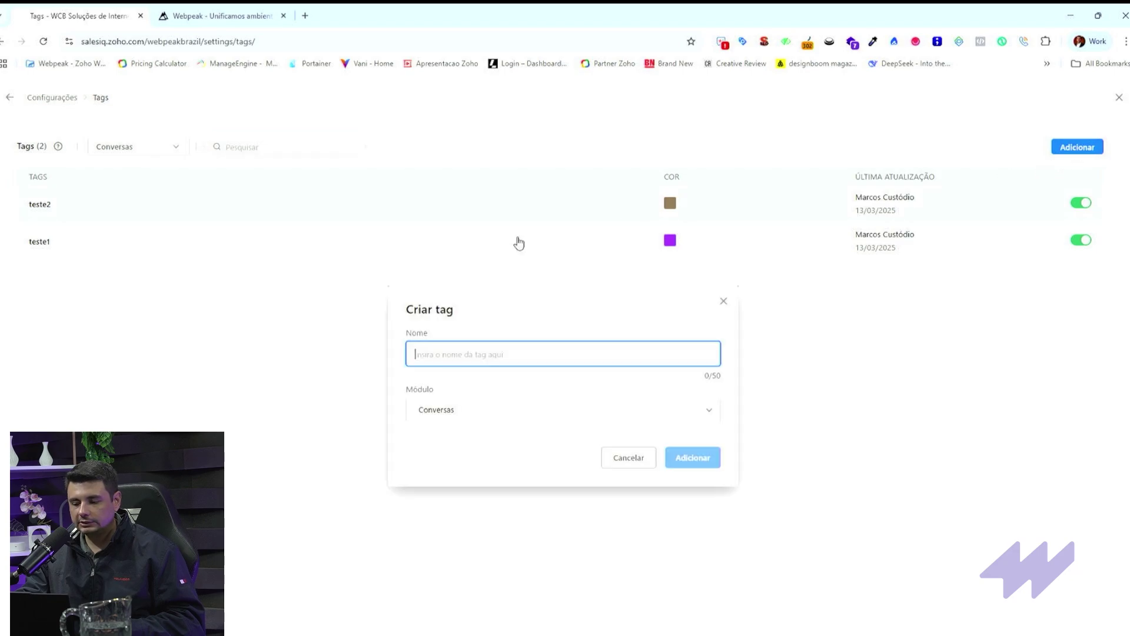
pyautogui.click(459, 410)
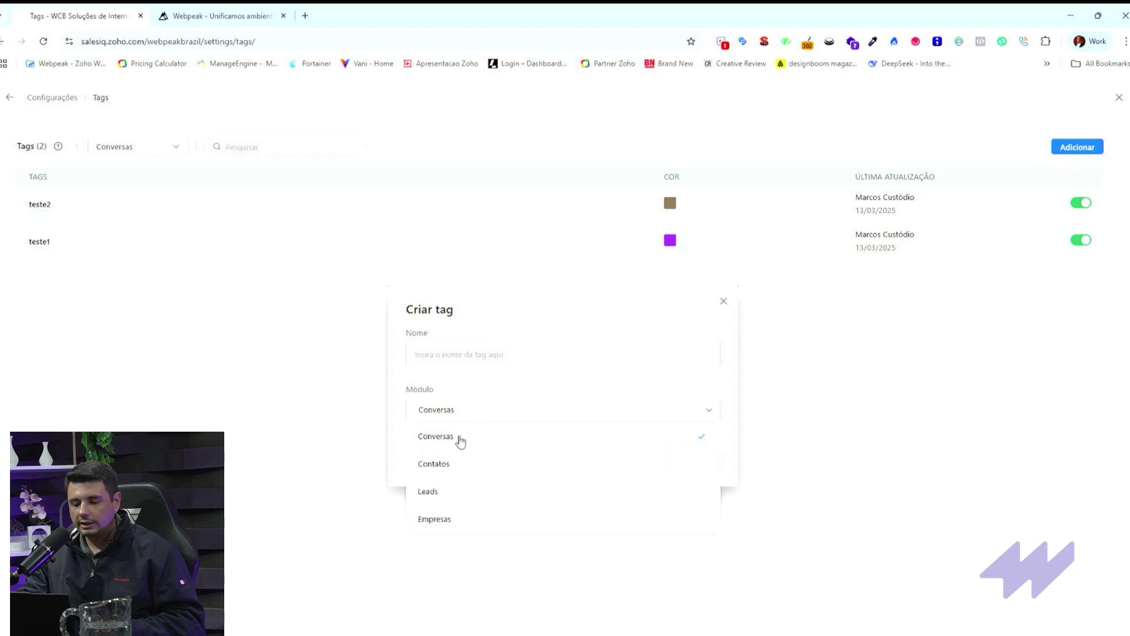
pyautogui.click(722, 300)
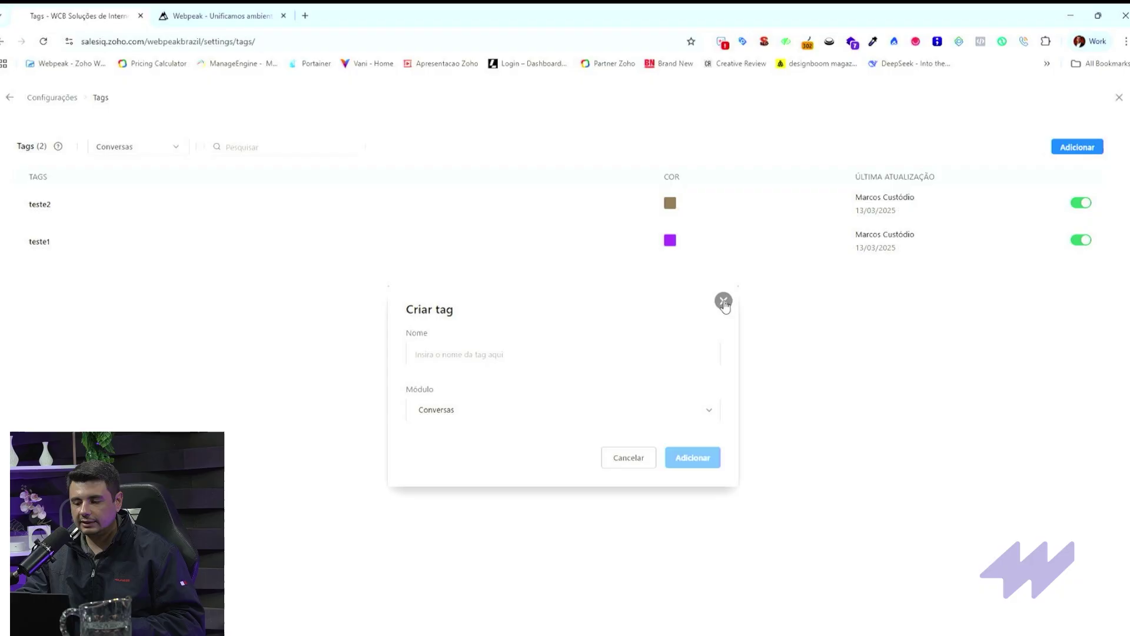
# Step: Close the tag form, view the Aplicativo de TV page and its device pairing window, and return to the Configurações home page
pyautogui.click(723, 301)
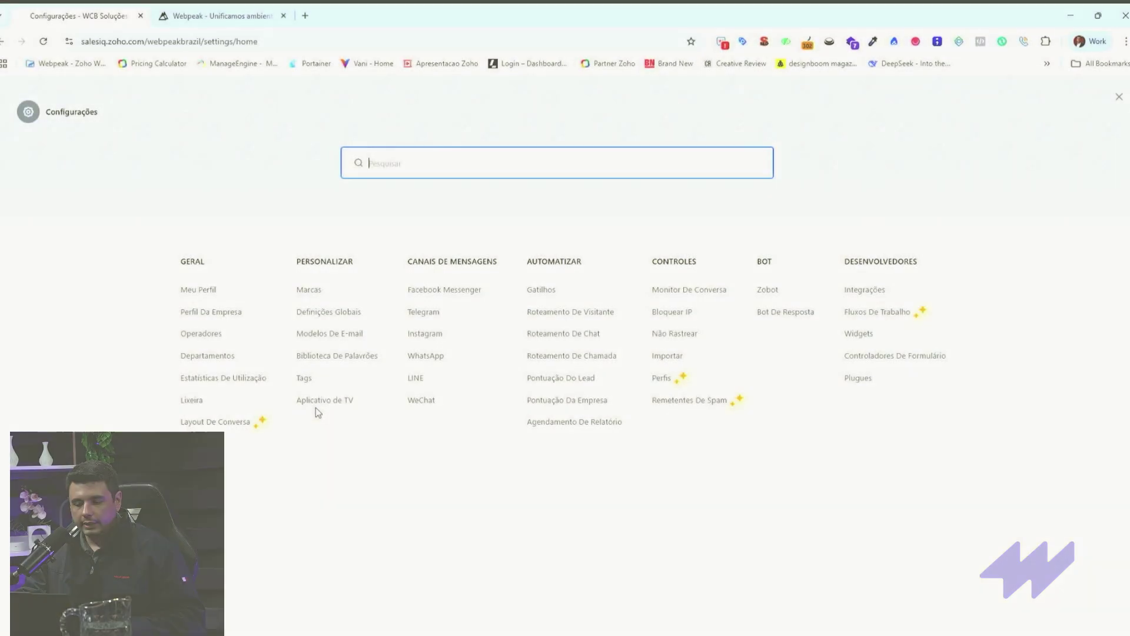
pyautogui.click(323, 401)
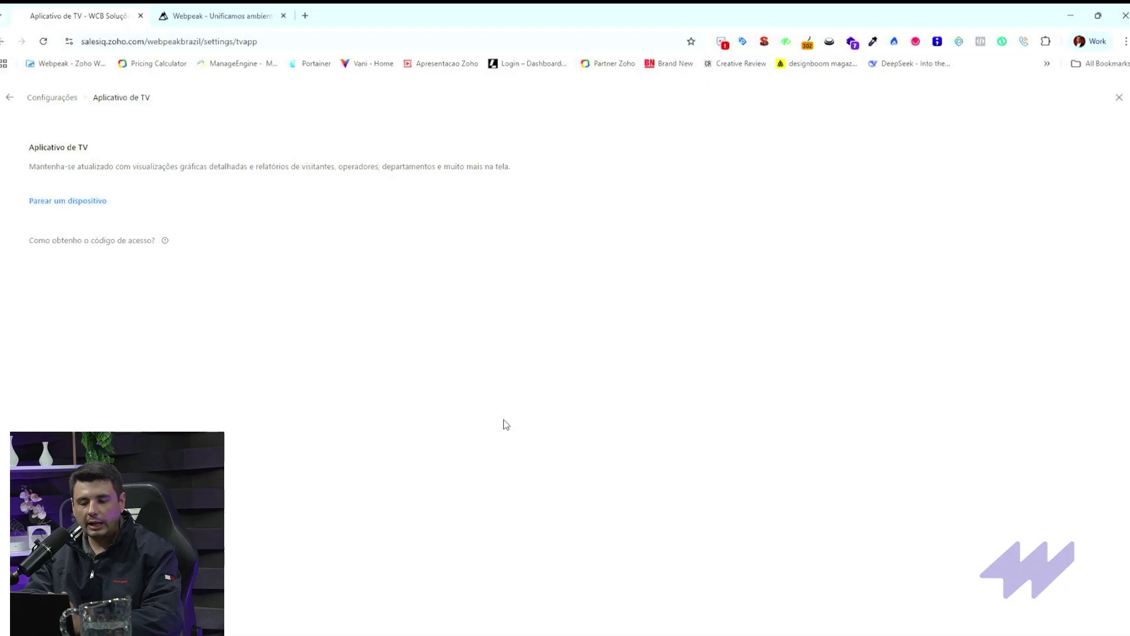
pyautogui.click(76, 202)
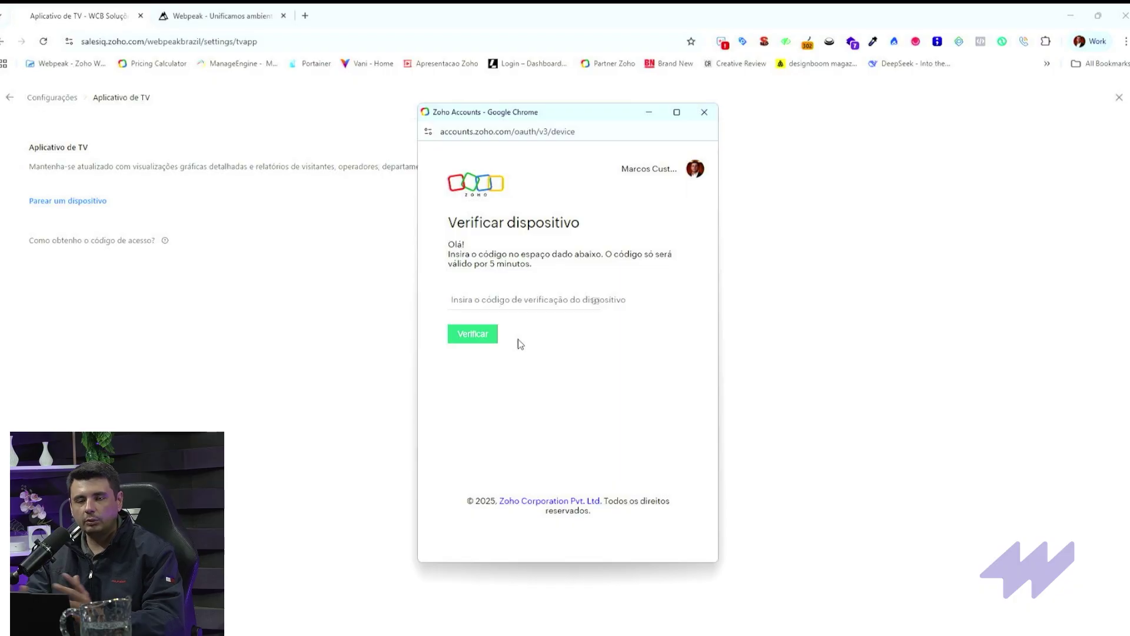
pyautogui.click(704, 112)
pyautogui.click(1119, 98)
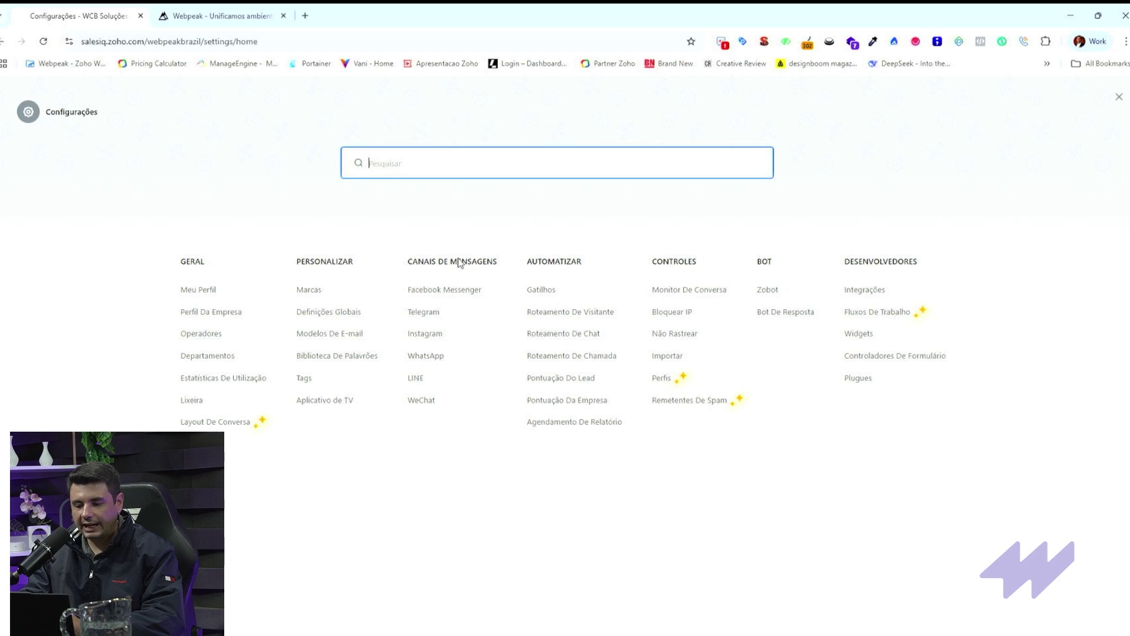
# Step: View the account information and Preferência settings of the WebPeak Apps brand under Facebook Messenger, and return to Configurações
pyautogui.moveTo(405, 264); pyautogui.dragTo(504, 263)
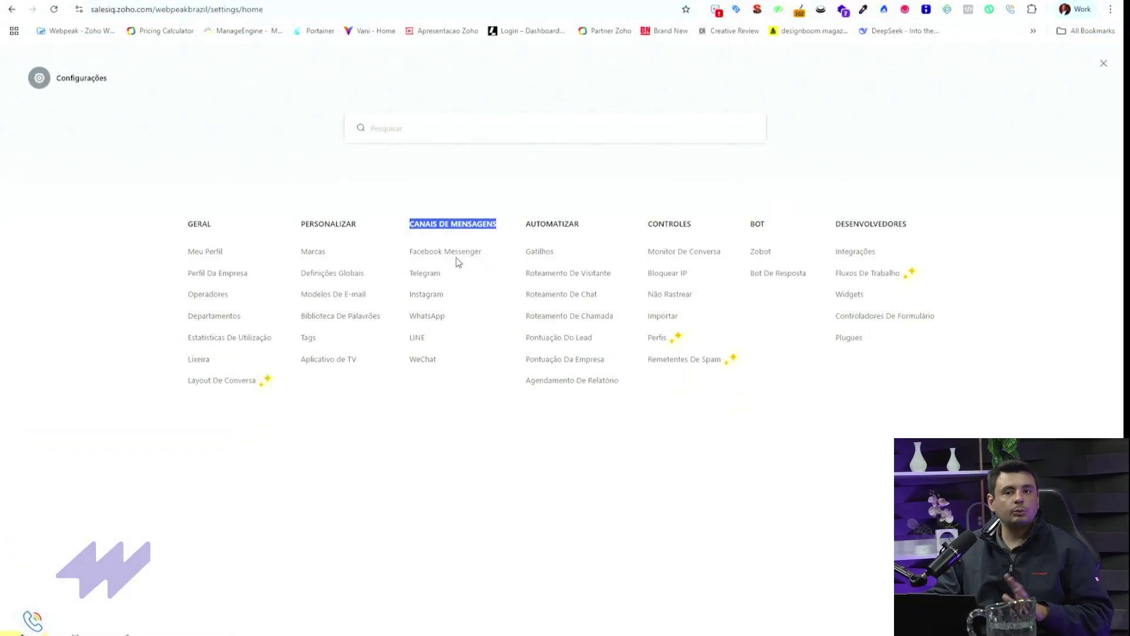
pyautogui.click(457, 252)
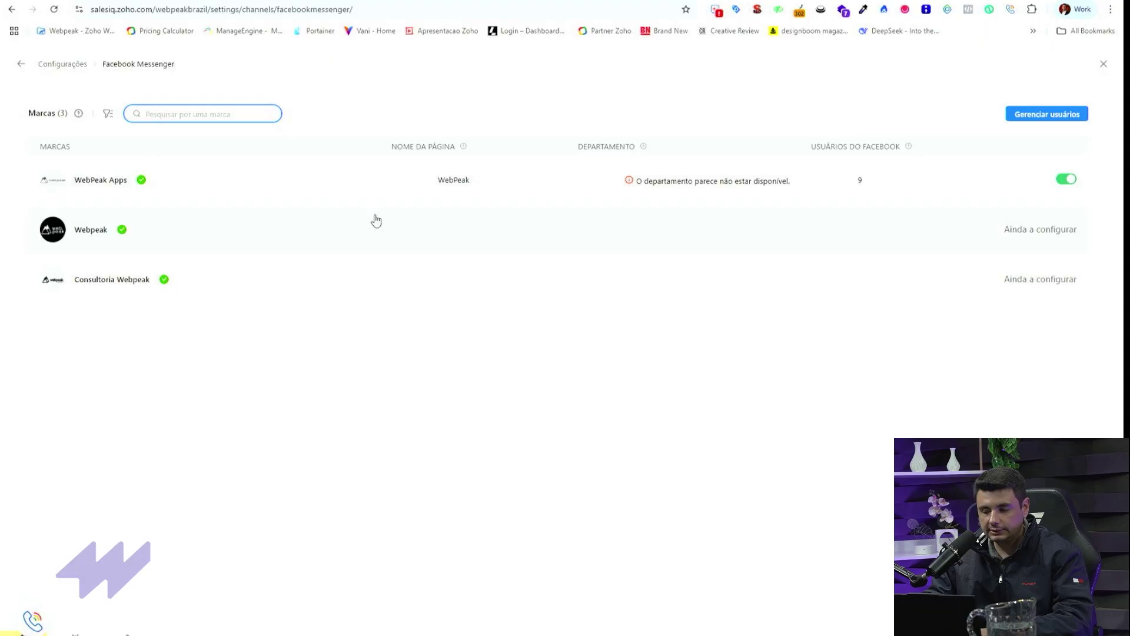
pyautogui.click(106, 183)
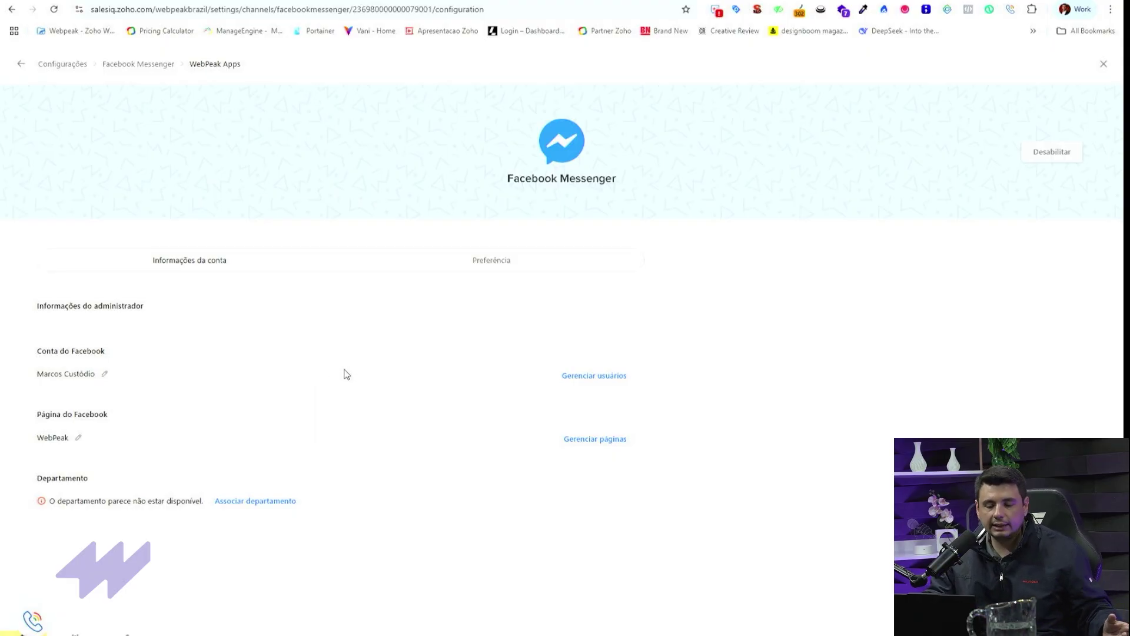
pyautogui.click(494, 263)
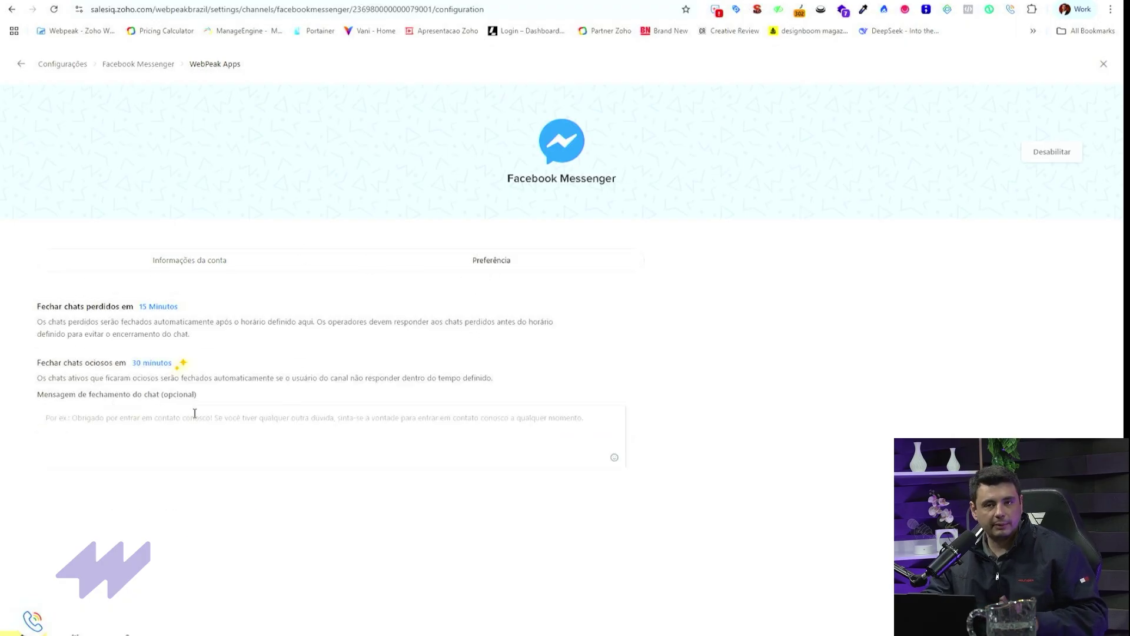
pyautogui.click(1104, 64)
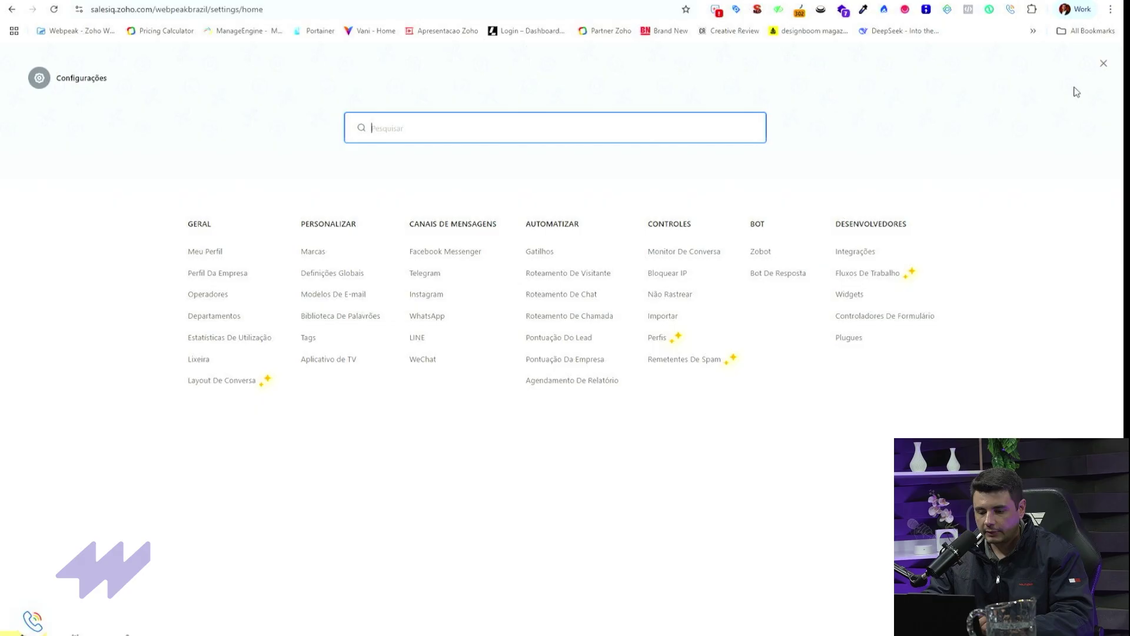
# Step: Open the Webpeak brand's WhatsApp channel and check the available credit balance in its number management page
pyautogui.click(436, 323)
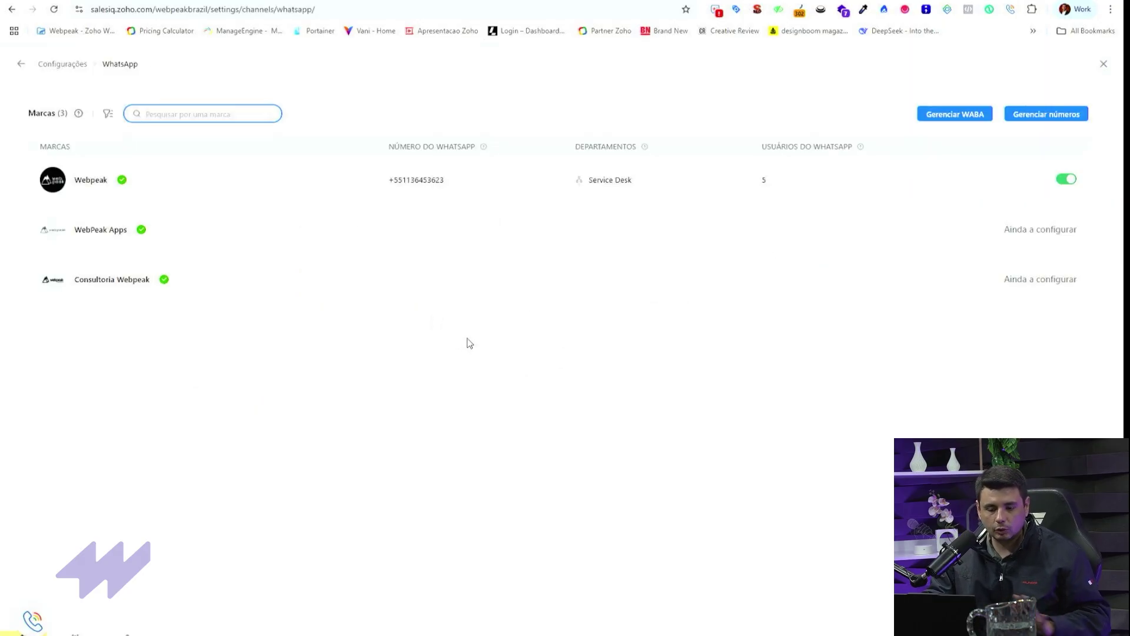
pyautogui.click(80, 190)
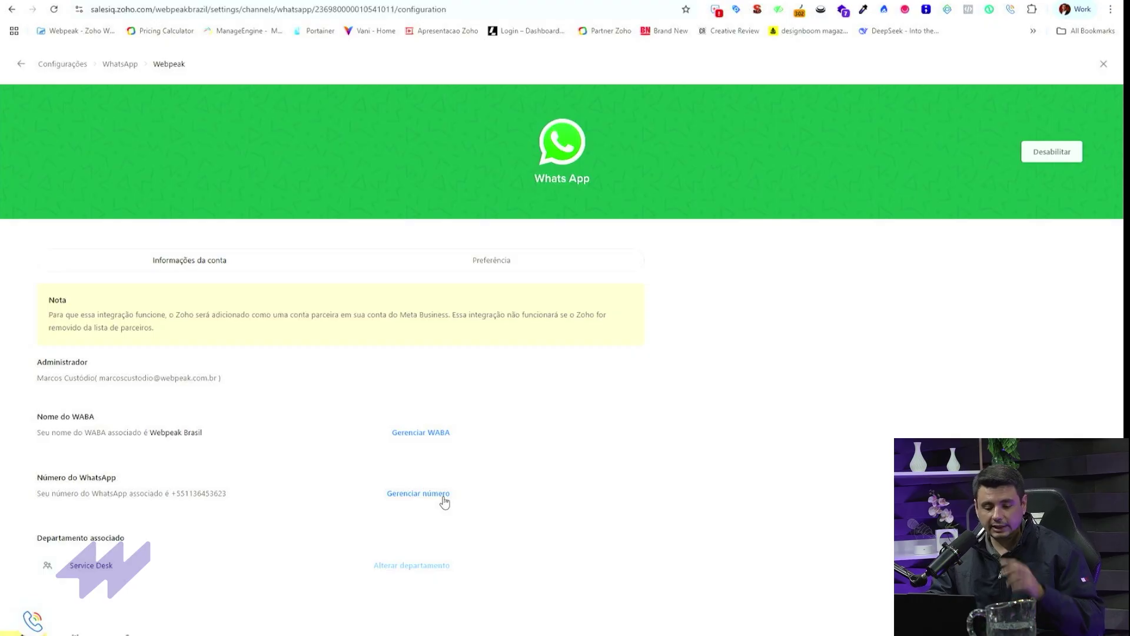
pyautogui.click(422, 494)
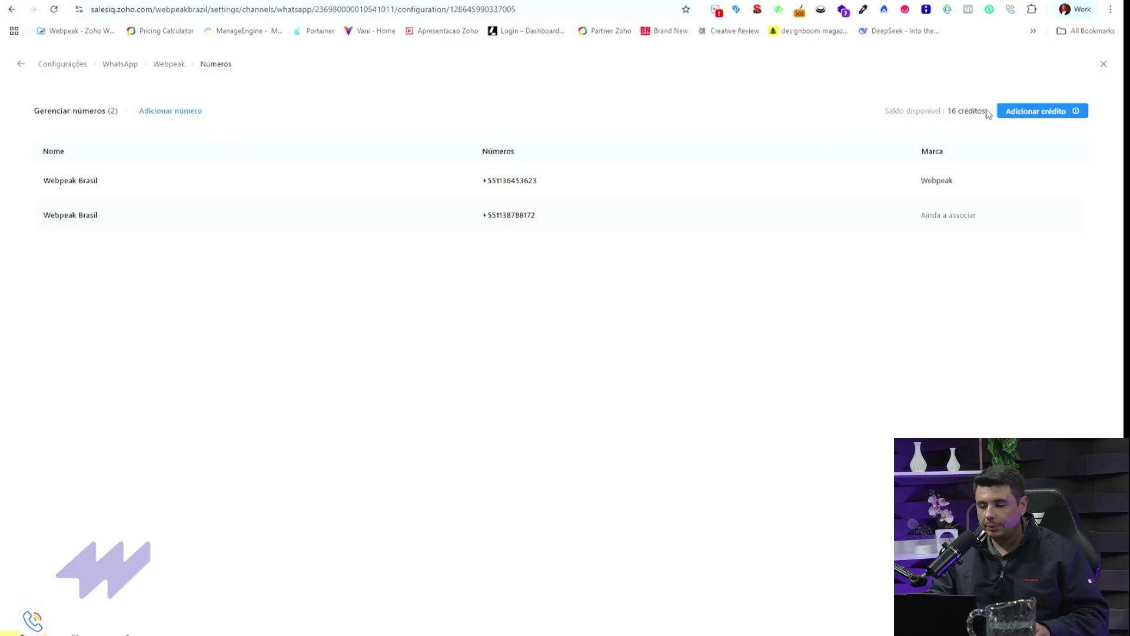
pyautogui.moveTo(986, 111); pyautogui.dragTo(947, 110)
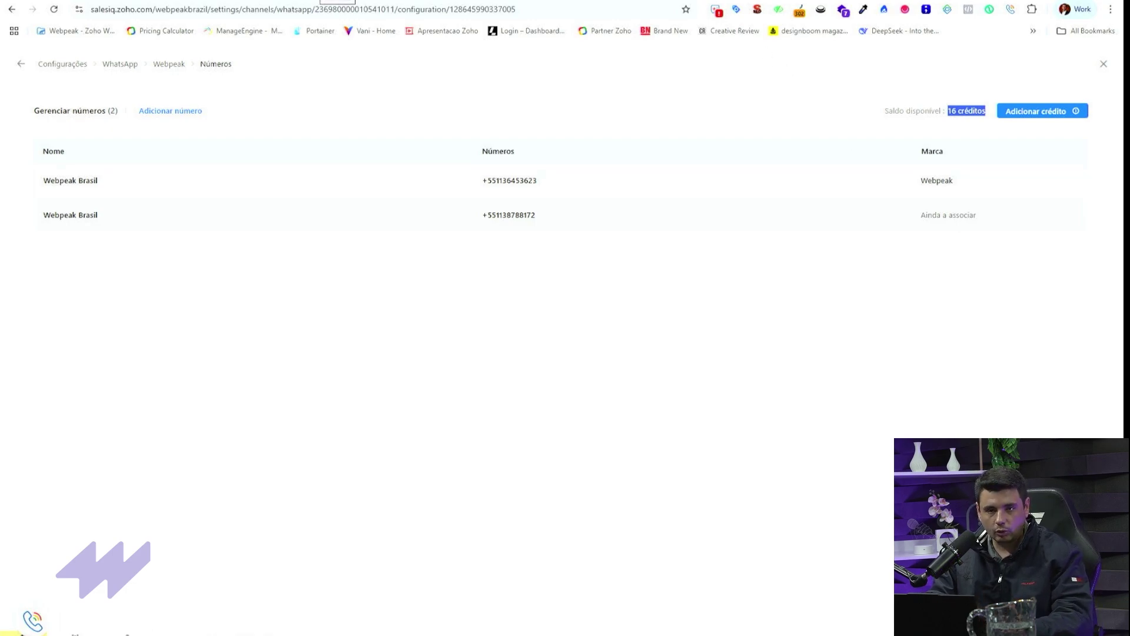
# Step: Open zoho.com/pt-br/marketingautomation/whatsapp-pricing.html in a new browser tab and add Brazil as the country in the Calculadora de preço
pyautogui.hotkey('ctrl', 't')
pyautogui.write('zoho.com/pt-br/marketingautomation/whatsapp-pricing.html')
pyautogui.press('Return')
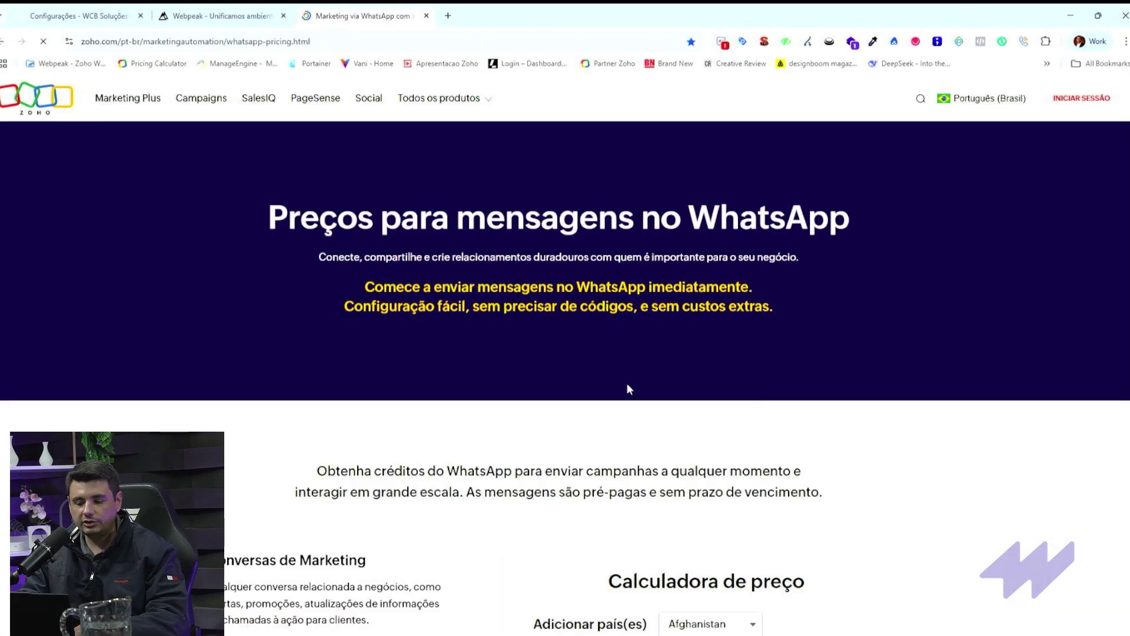
pyautogui.scroll(-3, 626, 382)
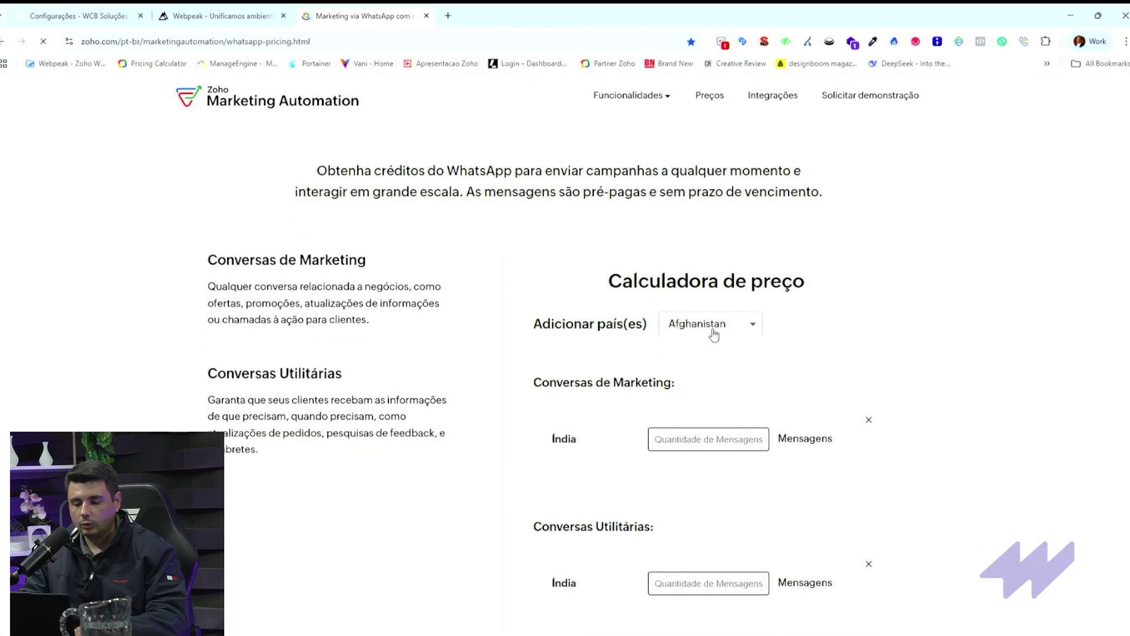
pyautogui.click(714, 331)
pyautogui.scroll(-2, 711, 358)
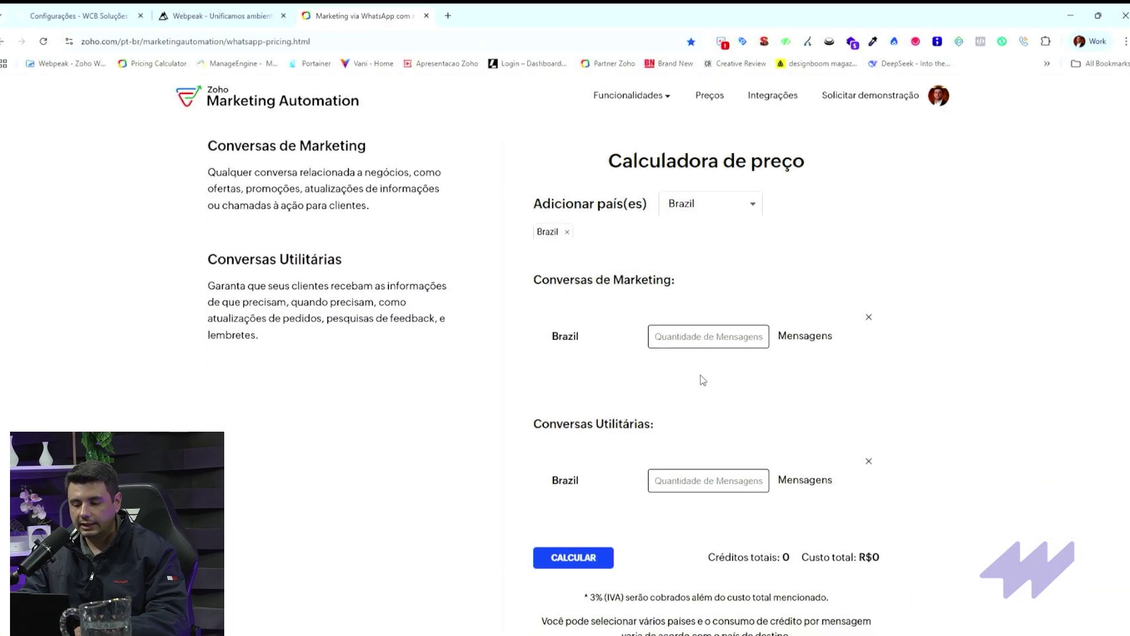
# Step: Review the marketing and utility conversation categories, and calculate the total credits and cost of 100000 marketing messages for Brazil
pyautogui.moveTo(542, 279); pyautogui.dragTo(677, 279)
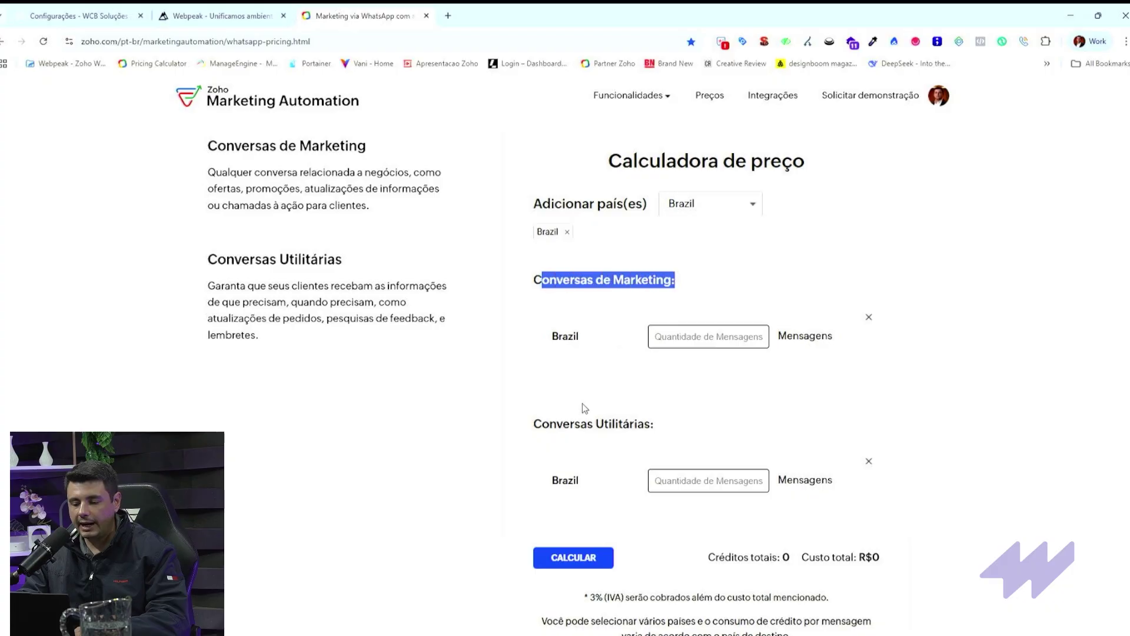
pyautogui.moveTo(547, 424); pyautogui.dragTo(667, 426)
pyautogui.click(667, 426)
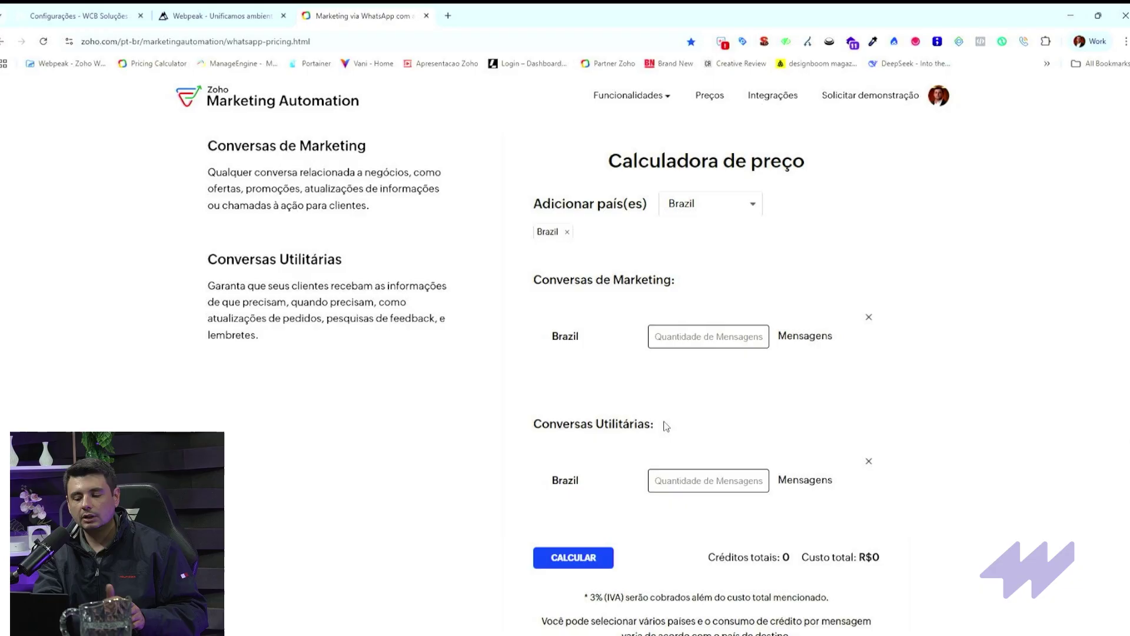
pyautogui.click(694, 483)
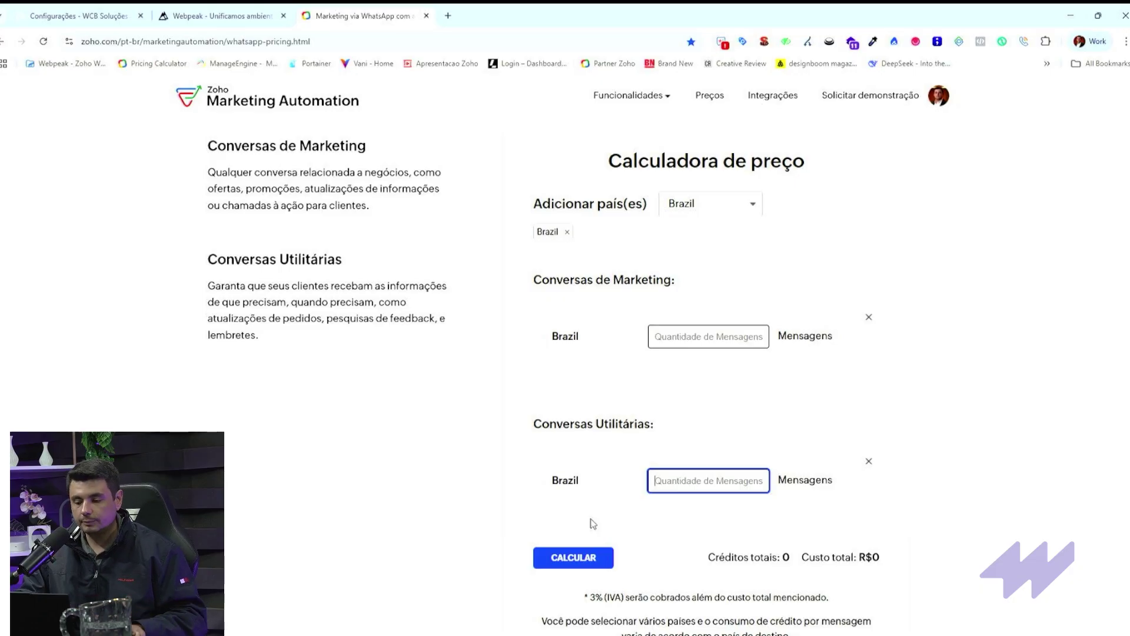
pyautogui.click(687, 343)
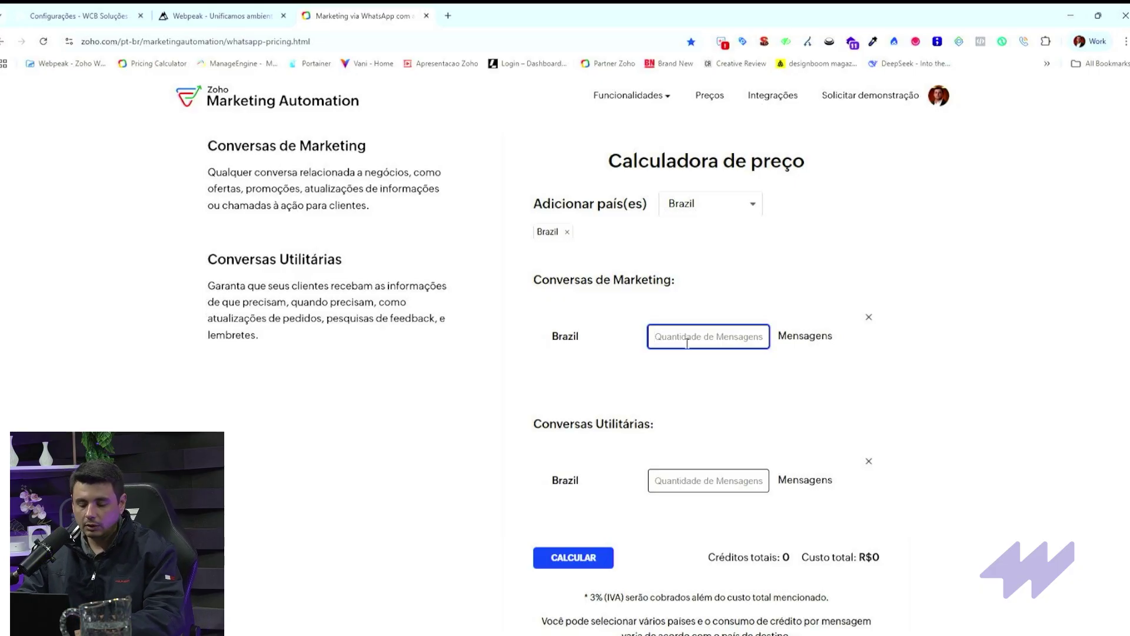
pyautogui.write('100')
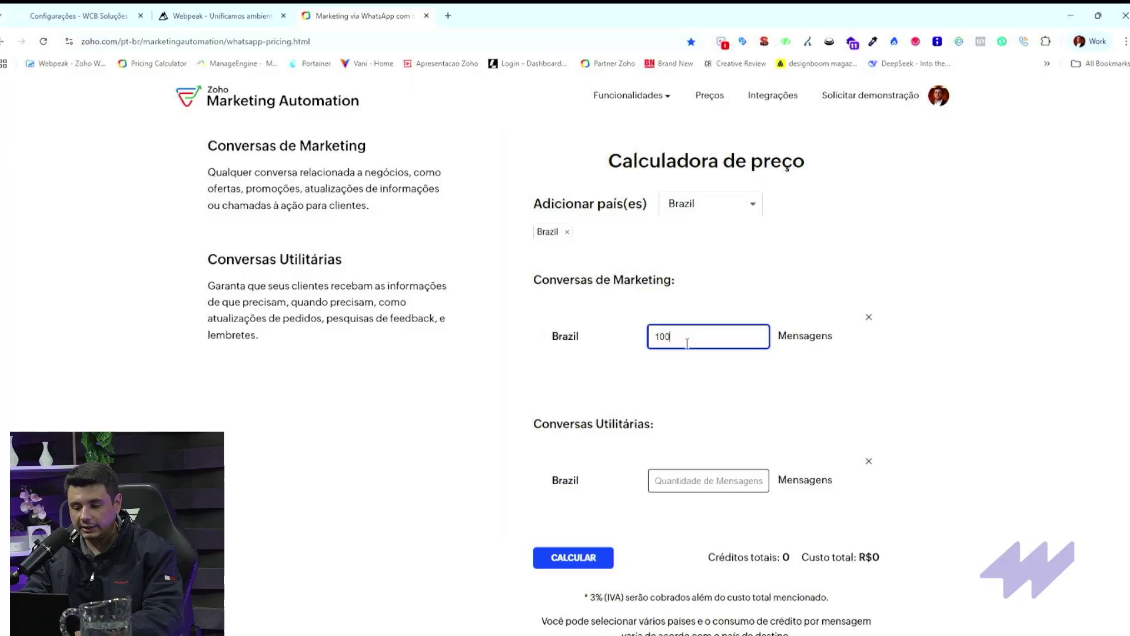
pyautogui.write('000')
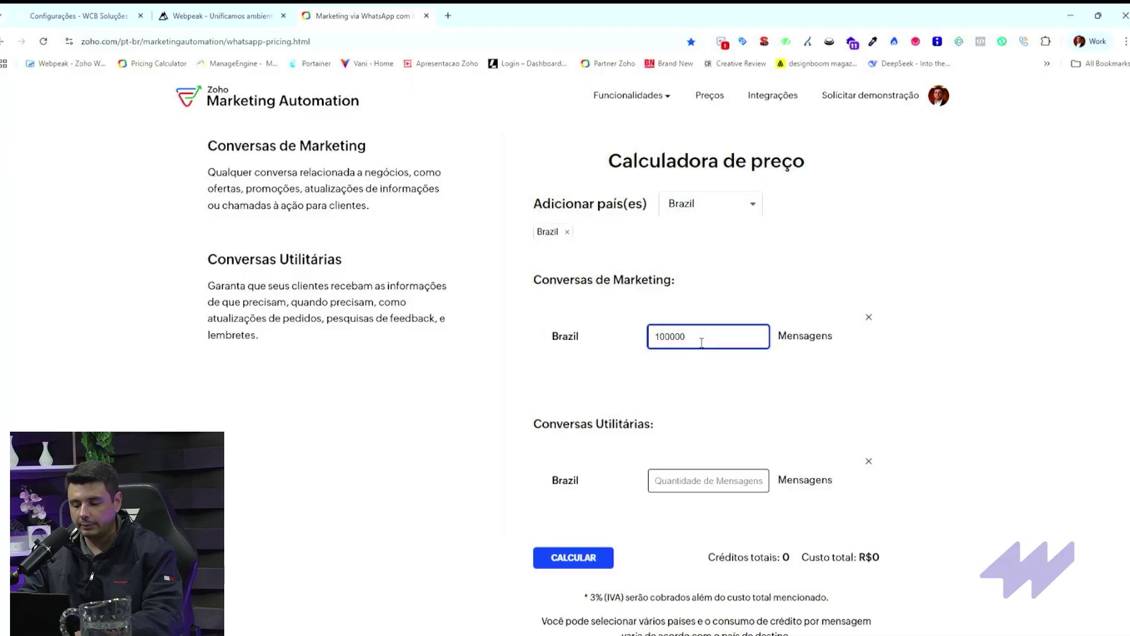
pyautogui.click(919, 461)
pyautogui.click(611, 560)
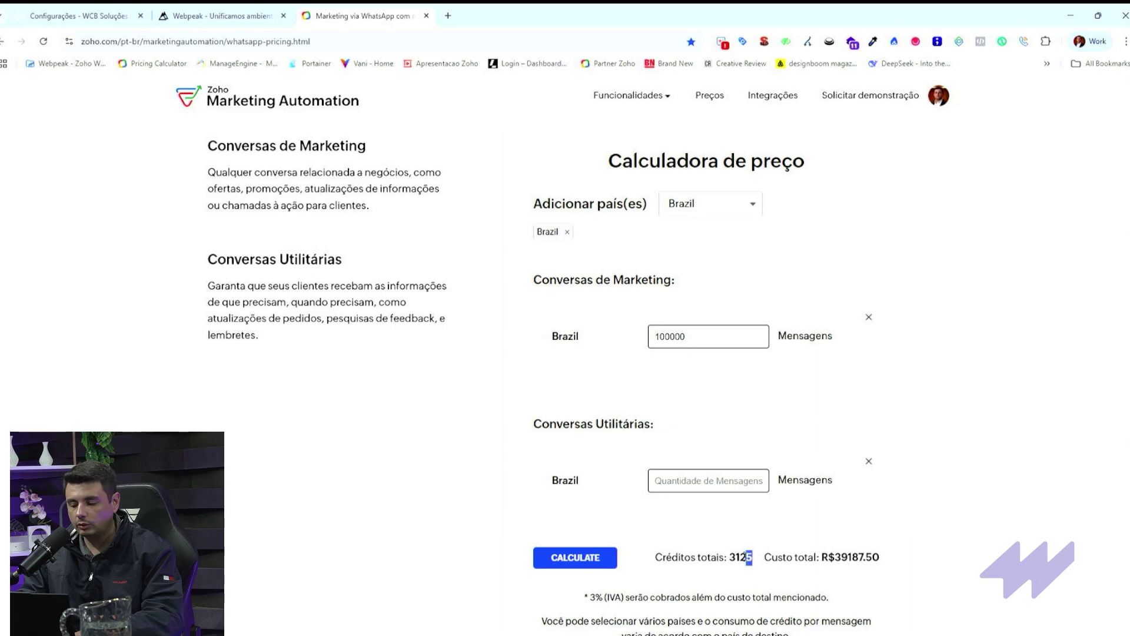
pyautogui.doubleClick(741, 557)
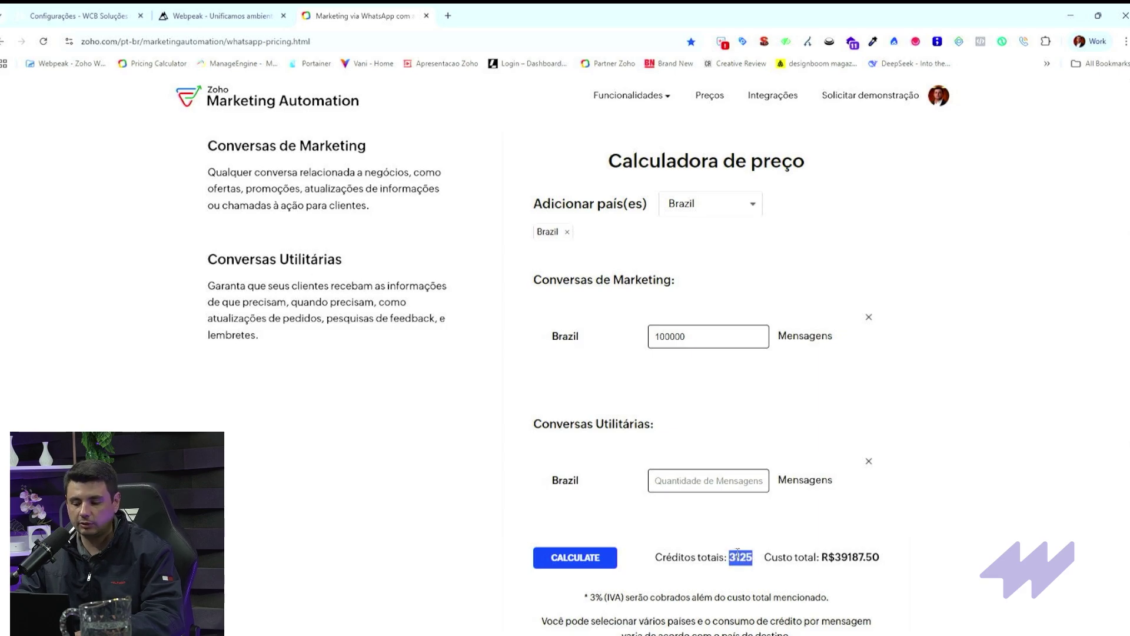
pyautogui.moveTo(881, 557); pyautogui.dragTo(834, 558)
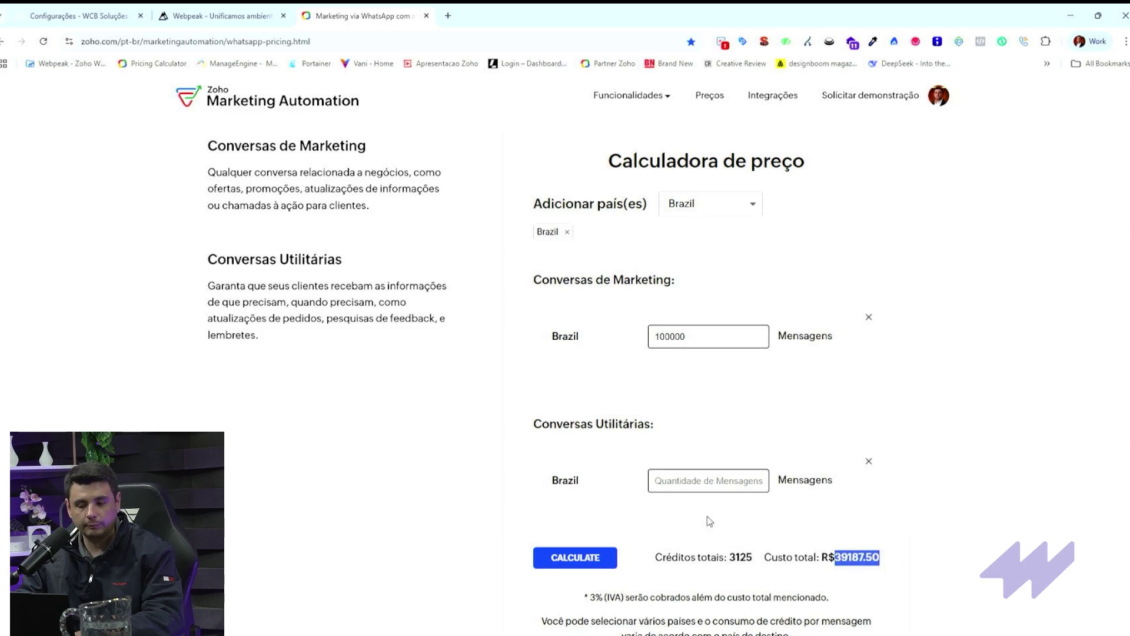
# Step: Set the marketing message quantity for Brazil to 32, calculate, and check the total cost
pyautogui.doubleClick(679, 337)
pyautogui.write('3')
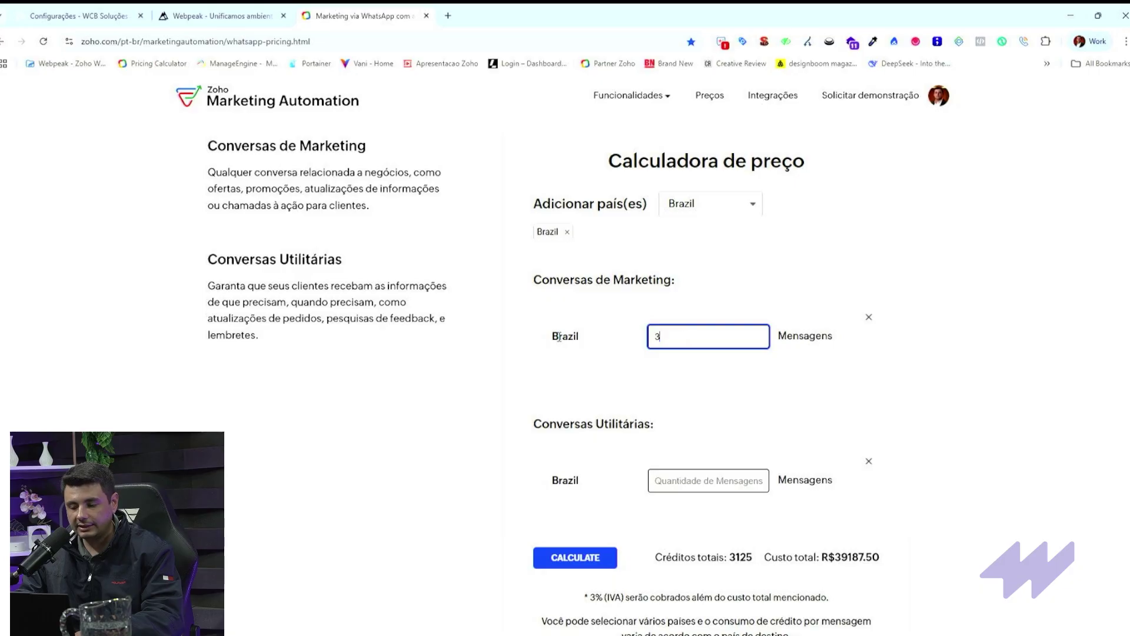
pyautogui.write('2')
pyautogui.click(586, 558)
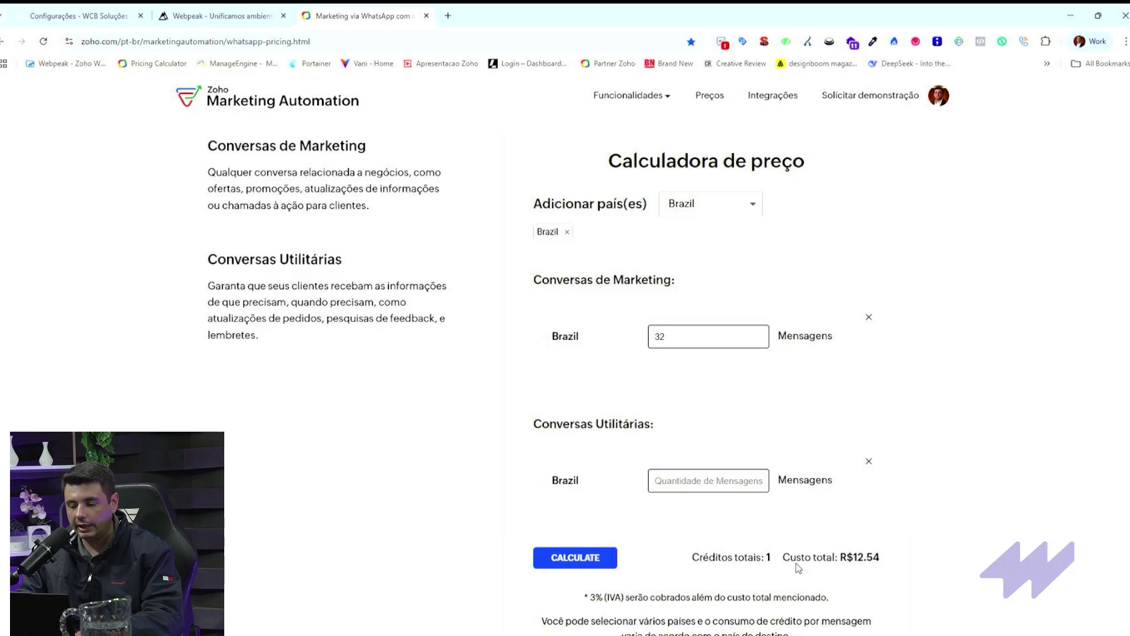
pyautogui.moveTo(881, 558); pyautogui.dragTo(840, 559)
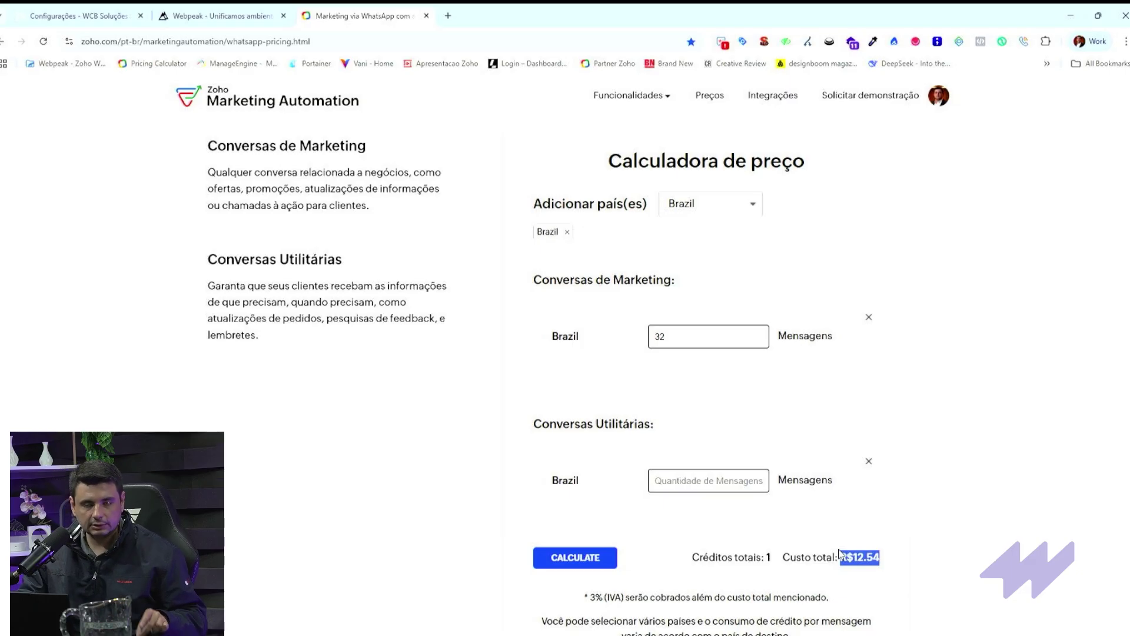
# Step: Clear the marketing quantity, set the utility message quantity for Brazil to 200, and try to calculate its credits
pyautogui.doubleClick(658, 336)
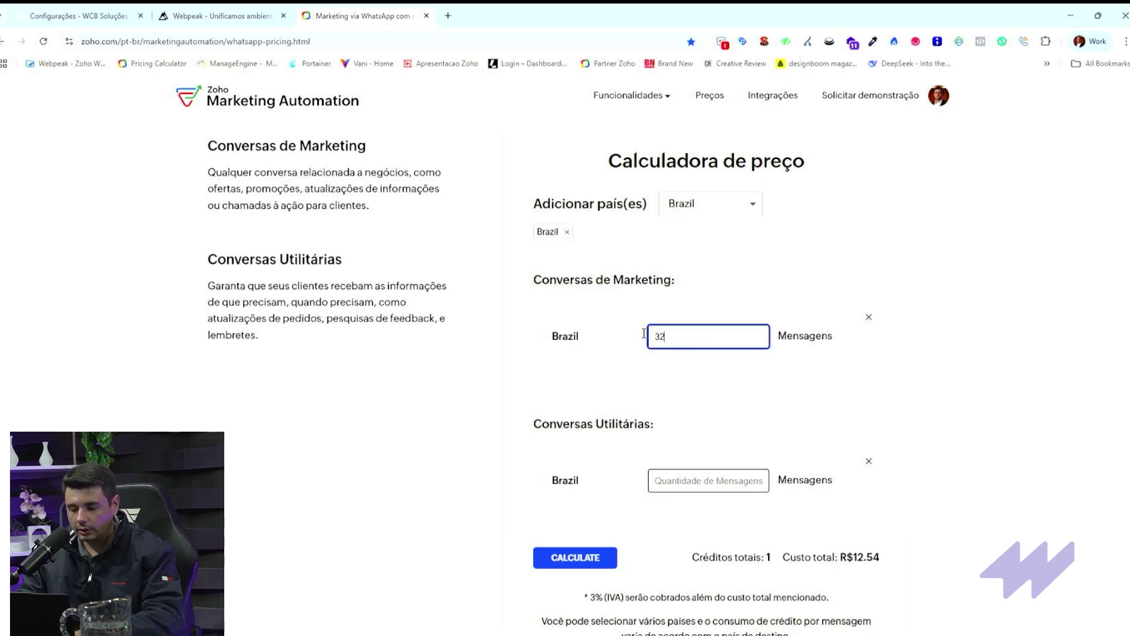
pyautogui.press('BackSpace')
pyautogui.click(685, 475)
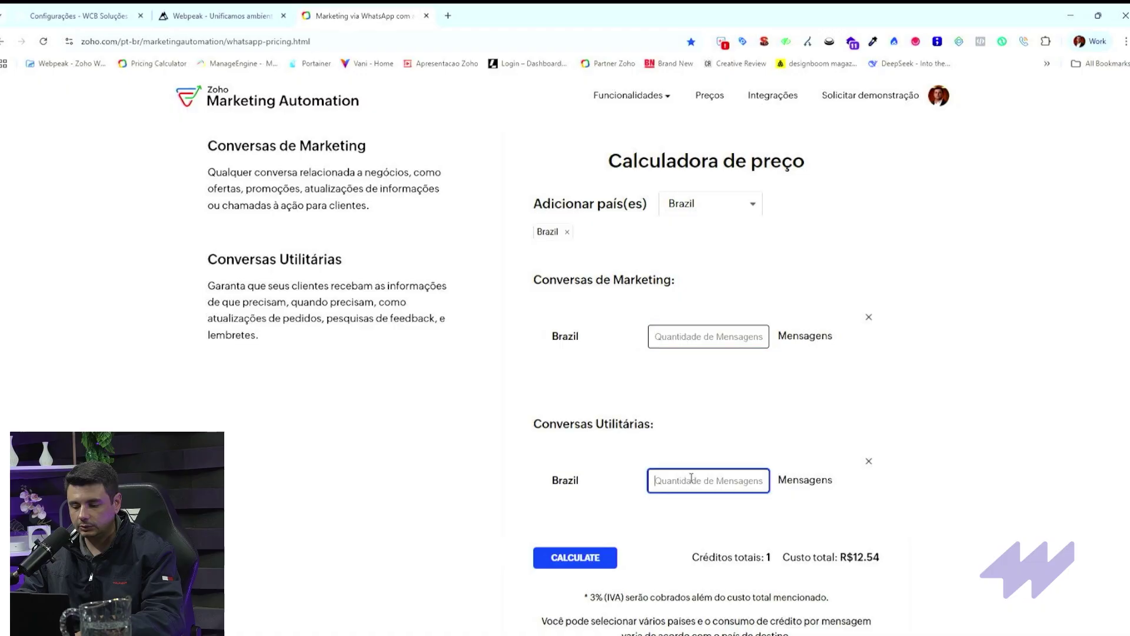
pyautogui.write('200')
pyautogui.click(562, 559)
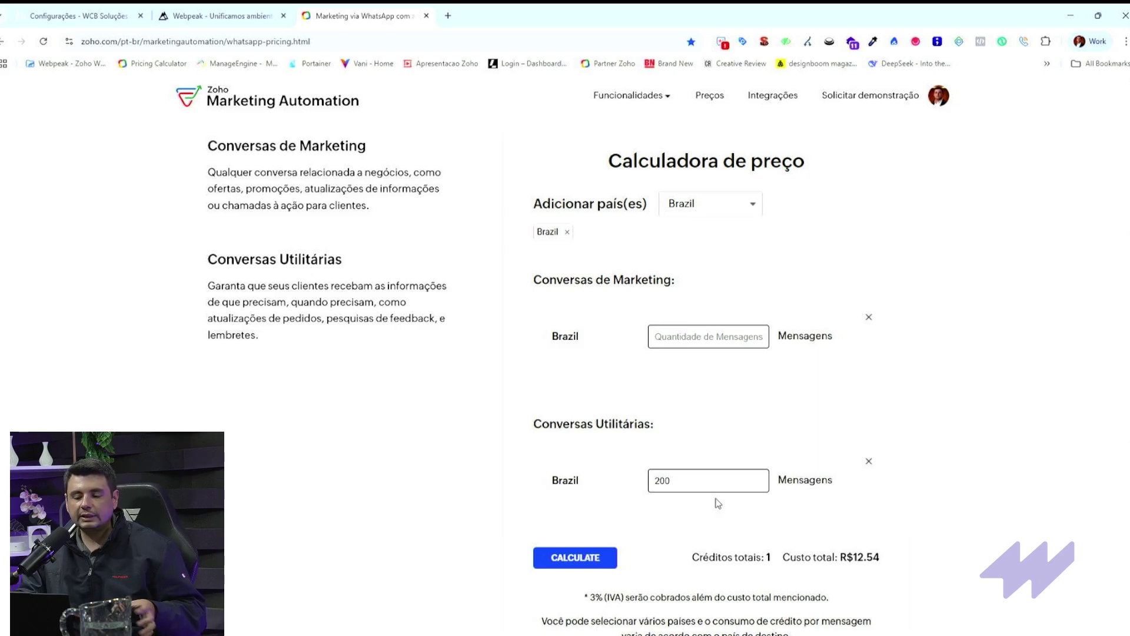
pyautogui.doubleClick(767, 556)
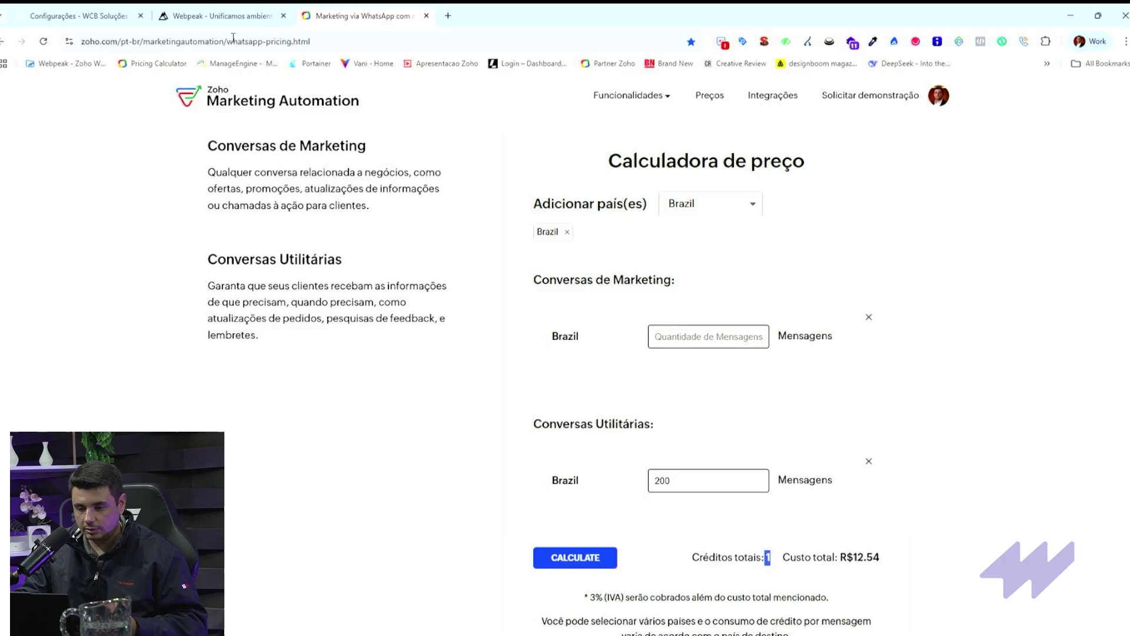
# Step: Switch back to the SalesIQ settings and open the WABA list from the Webpeak brand's WhatsApp configuration
pyautogui.click(80, 16)
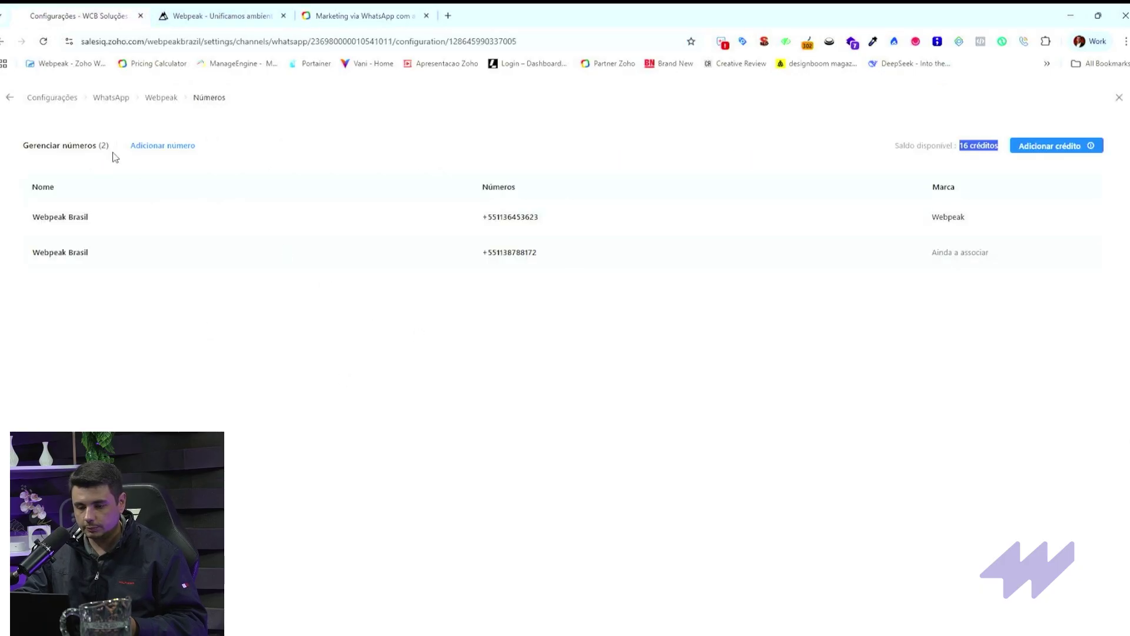
pyautogui.click(161, 97)
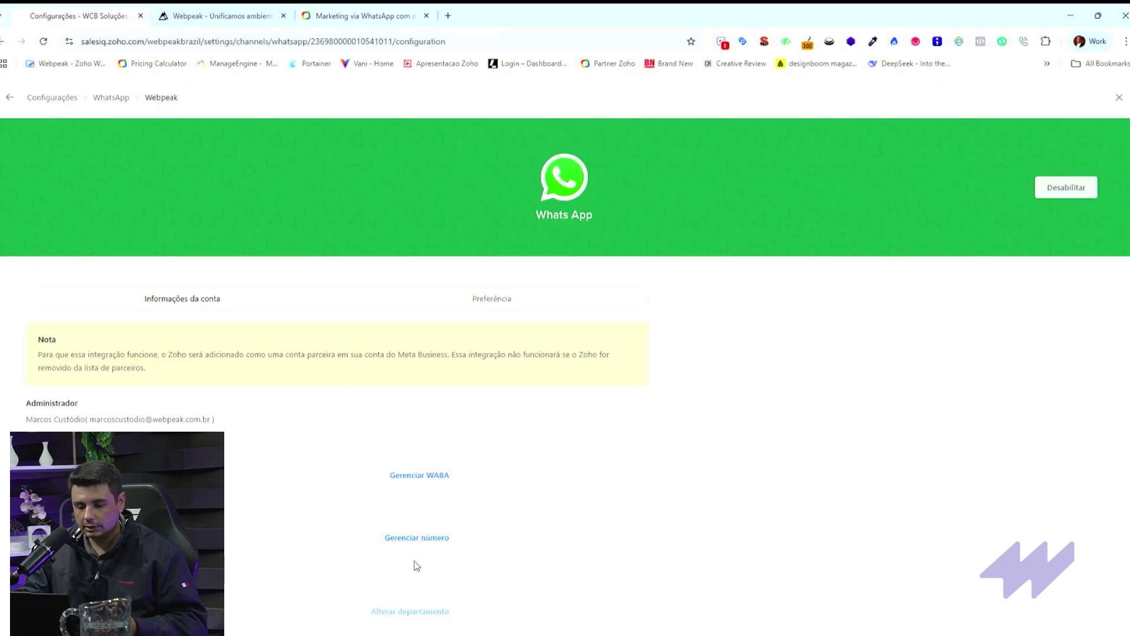
pyautogui.click(429, 476)
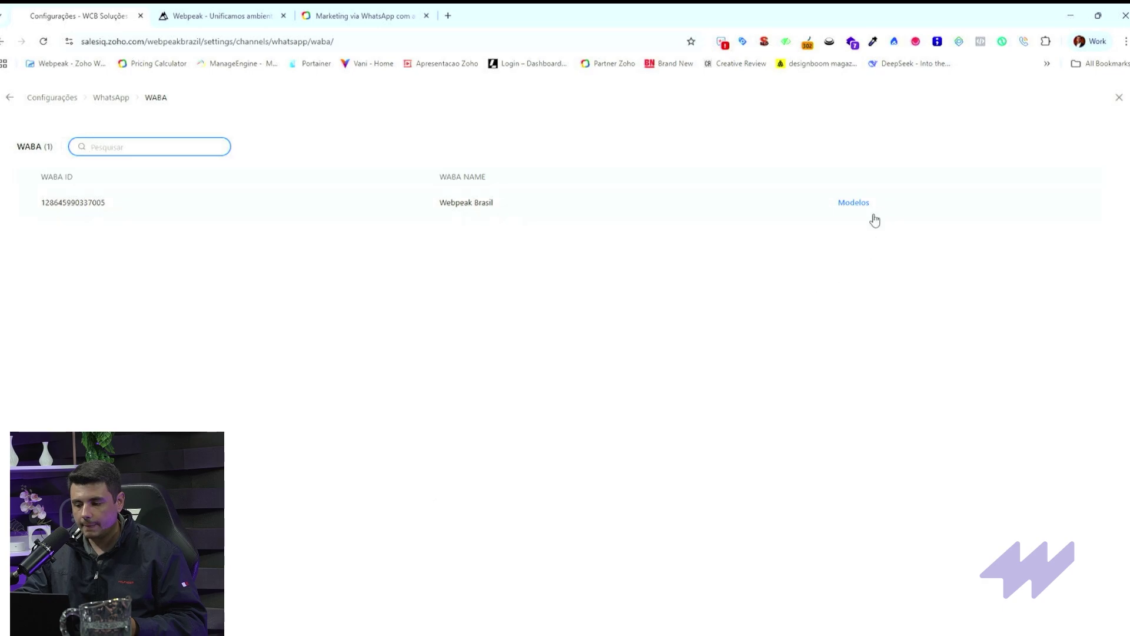
# Step: Start a new message template for the Webpeak Brasil WABA and view the template's language options
pyautogui.click(853, 202)
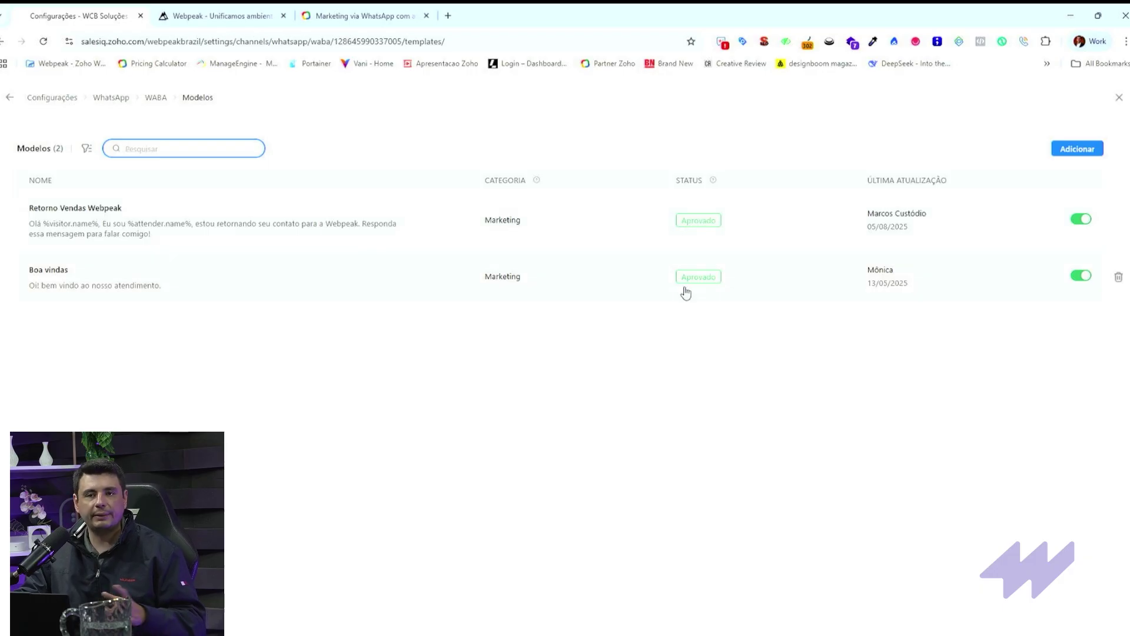
pyautogui.click(1069, 151)
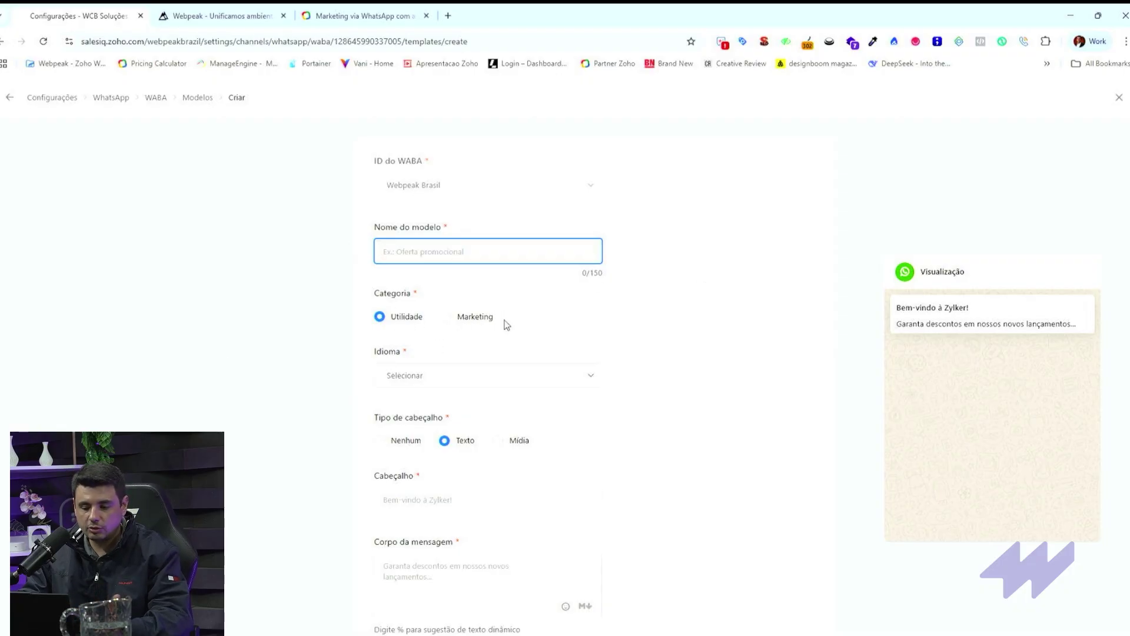
pyautogui.scroll(-1, 525, 342)
pyautogui.click(474, 323)
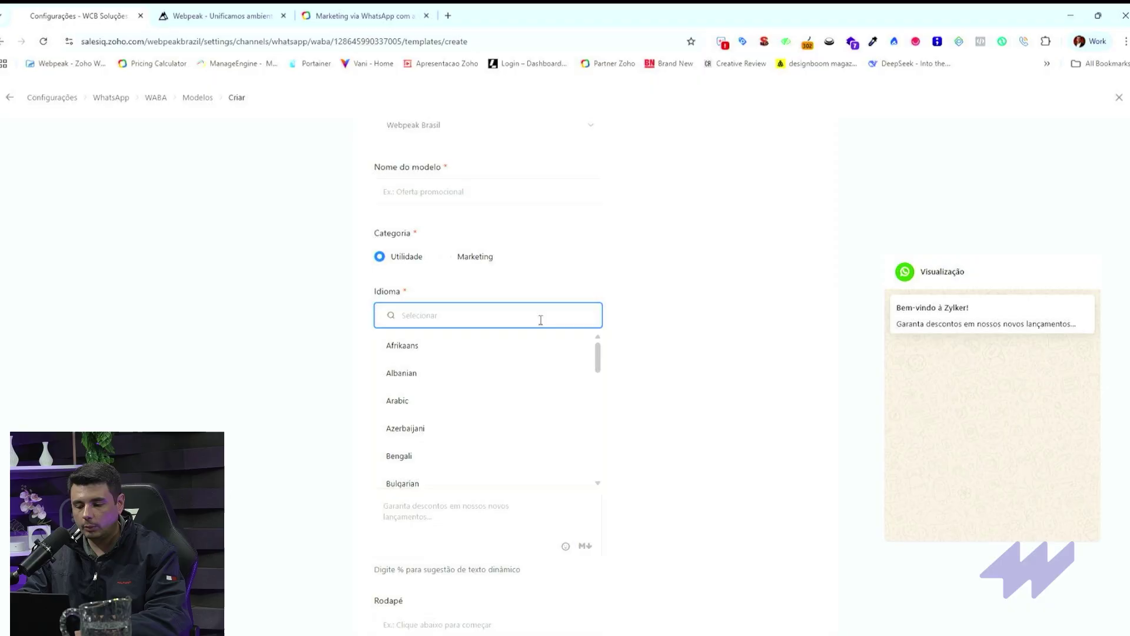
pyautogui.click(607, 300)
pyautogui.scroll(-3, 460, 359)
# Step: Set the template's header text to "Time Webpeak" and its message body to "Corpo da Mensagem"
pyautogui.click(418, 338)
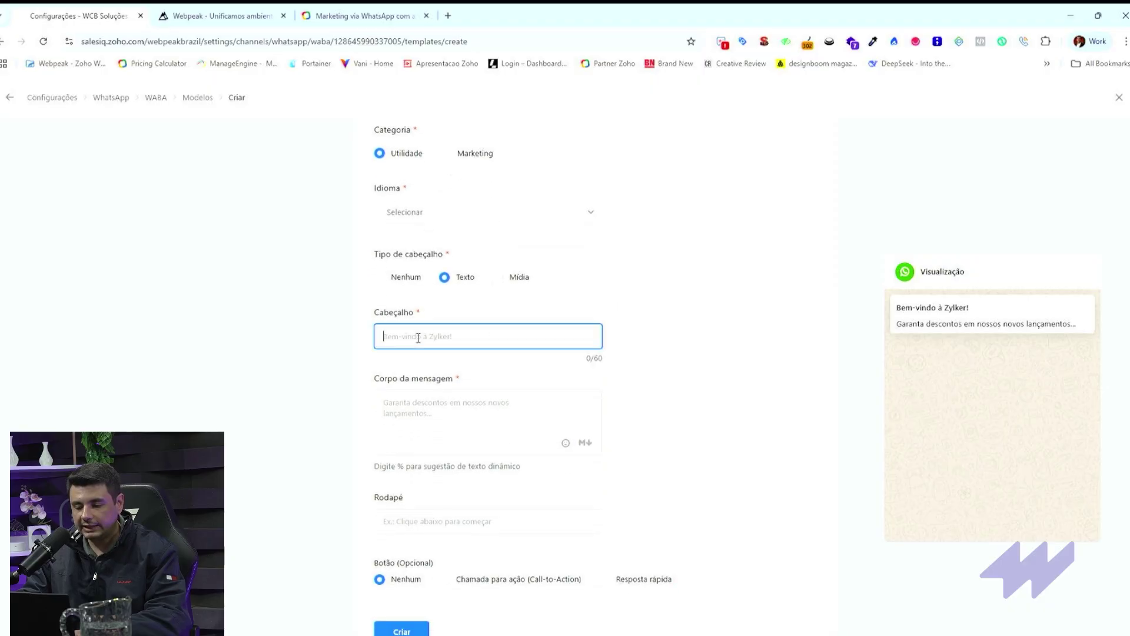
pyautogui.write('Time Webpeak')
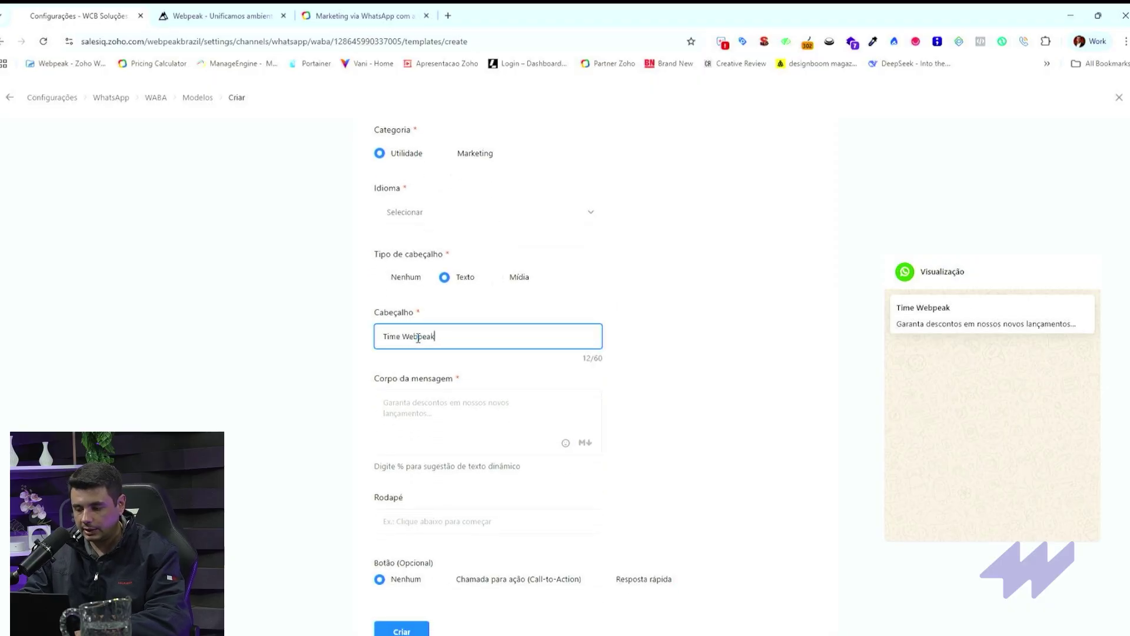
pyautogui.click(449, 424)
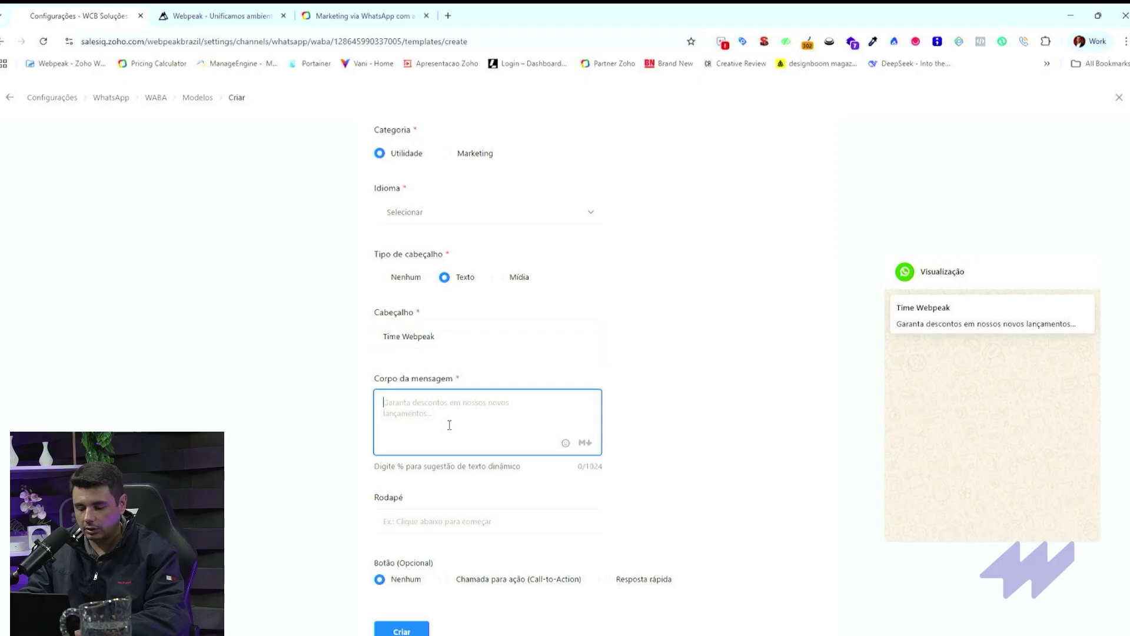
pyautogui.write('Copor')
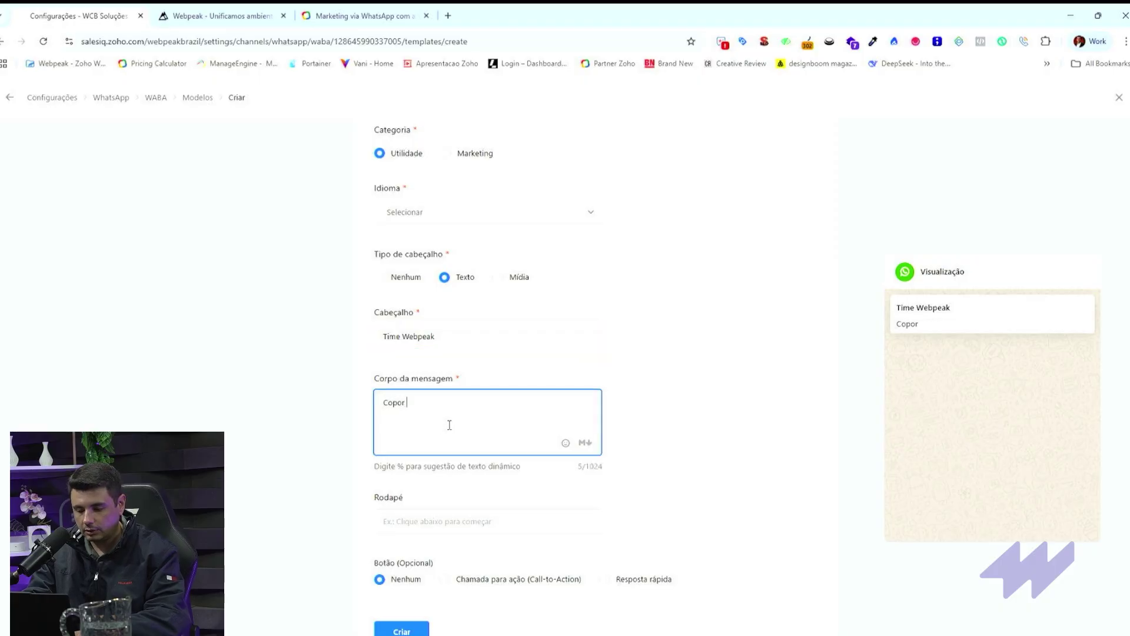
pyautogui.write(' da Mensagem')
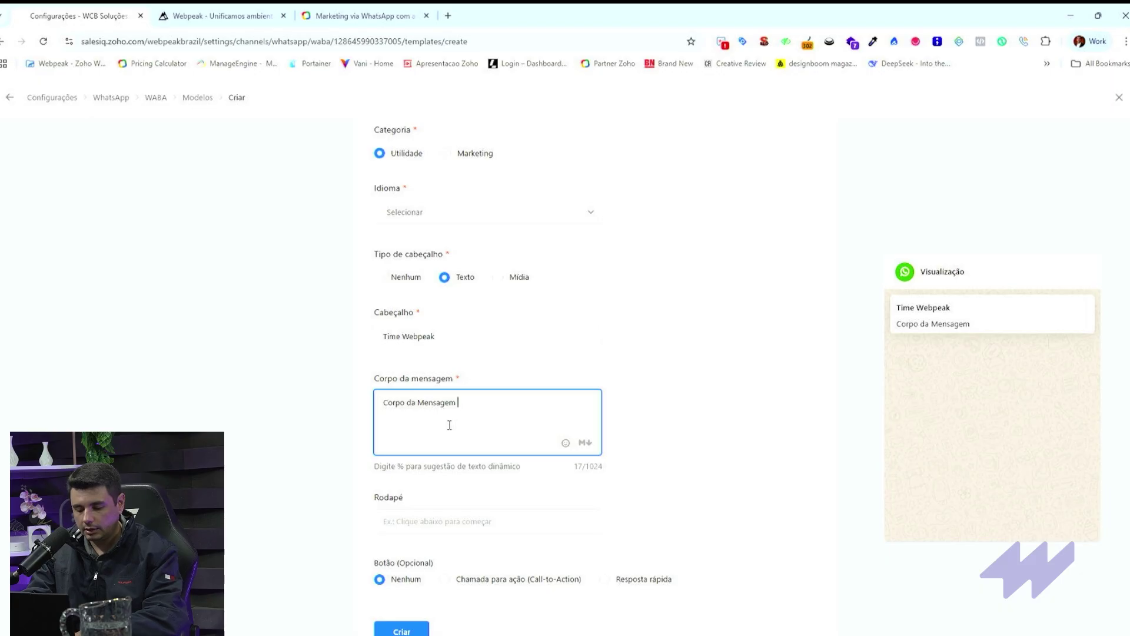
# Step: Bring up the dynamic text suggestions in the message body with "%" and add a thumbs-up emoji after it
pyautogui.write(' %')
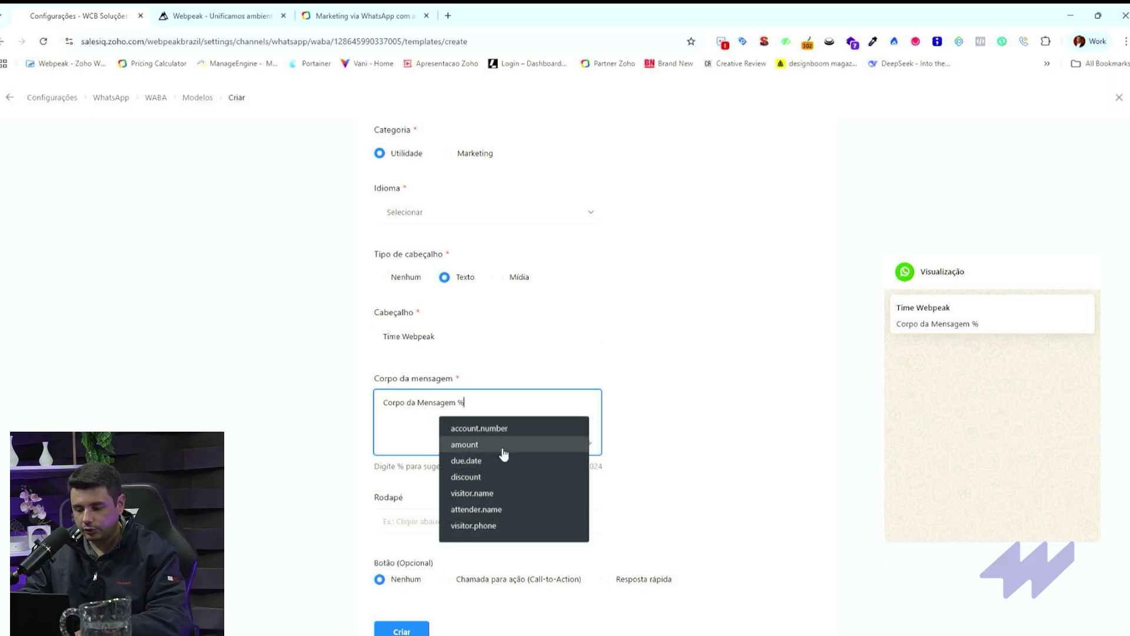
pyautogui.scroll(3, 546, 488)
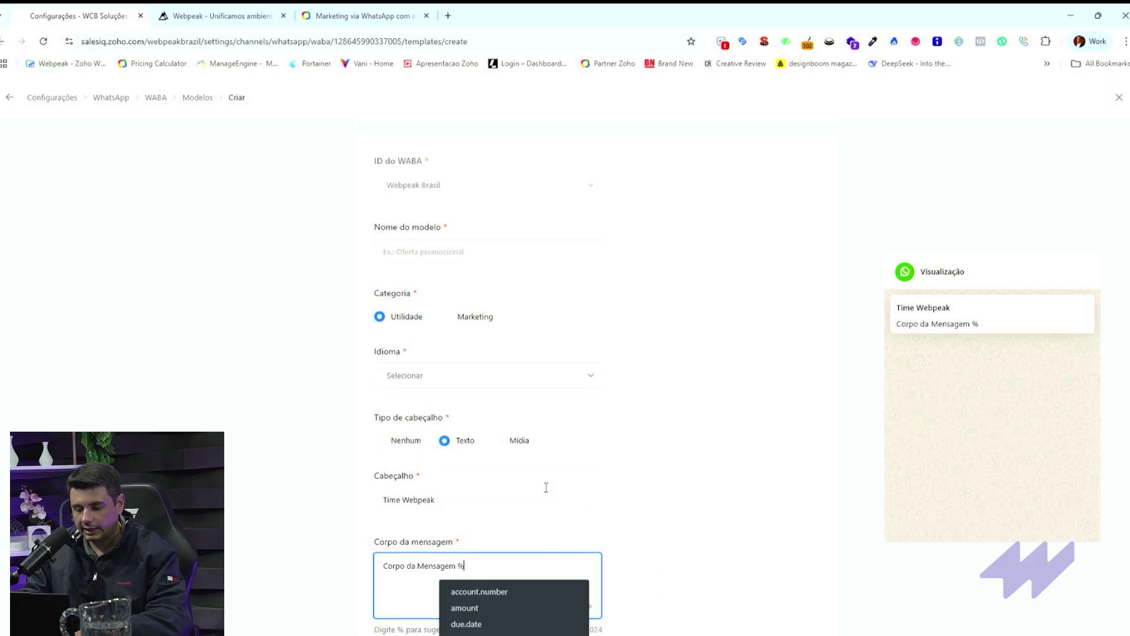
pyautogui.scroll(-3, 546, 487)
pyautogui.click(677, 346)
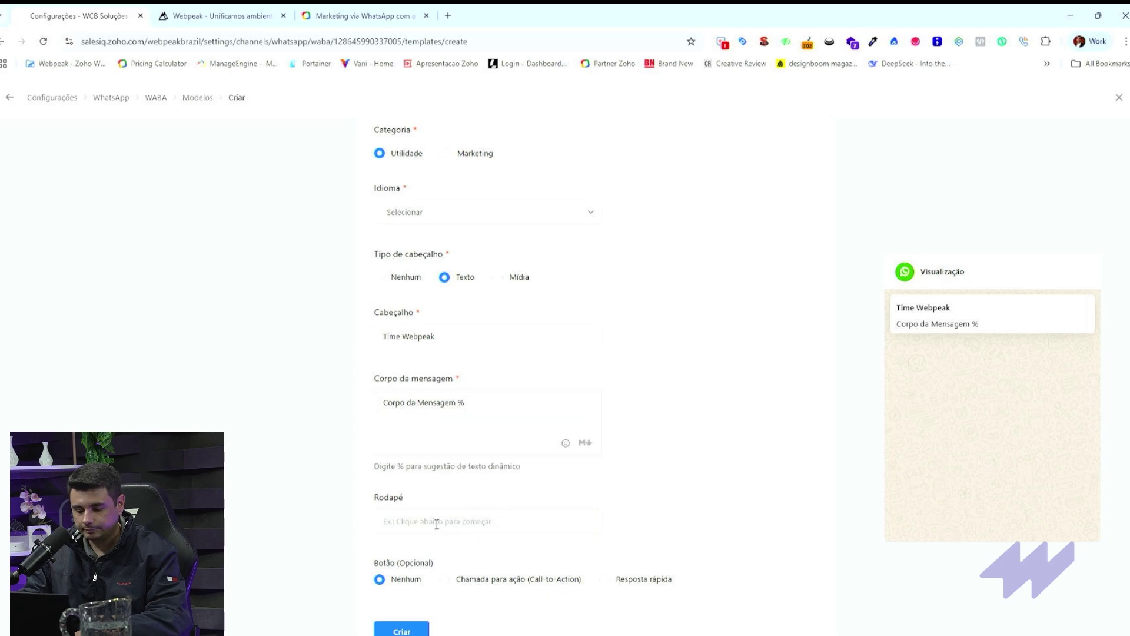
pyautogui.click(500, 396)
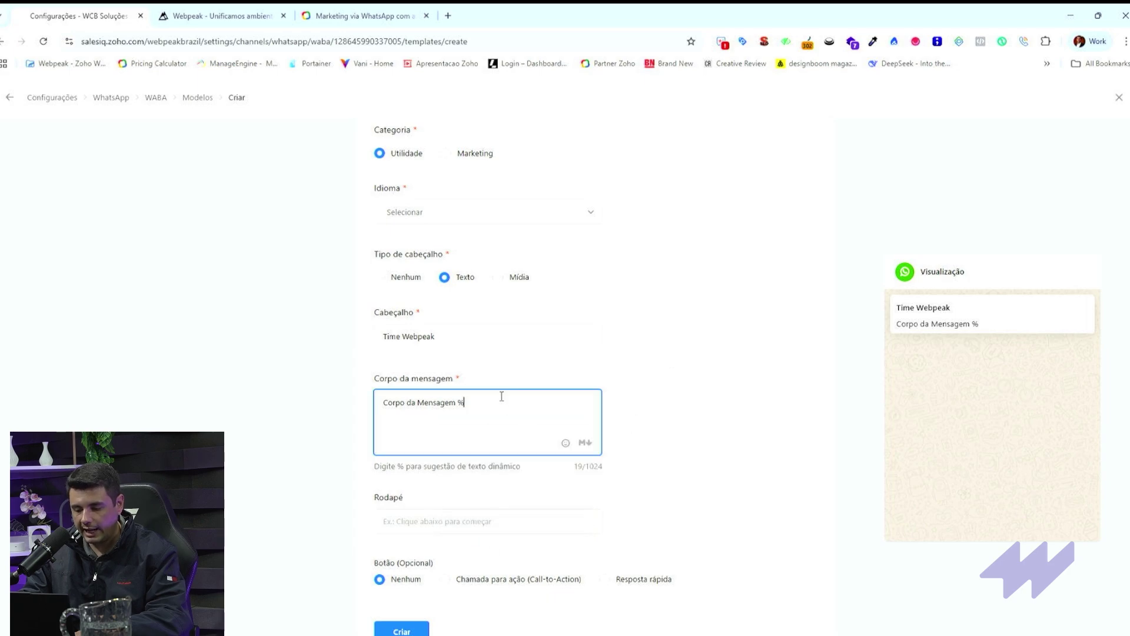
pyautogui.click(565, 443)
pyautogui.click(582, 507)
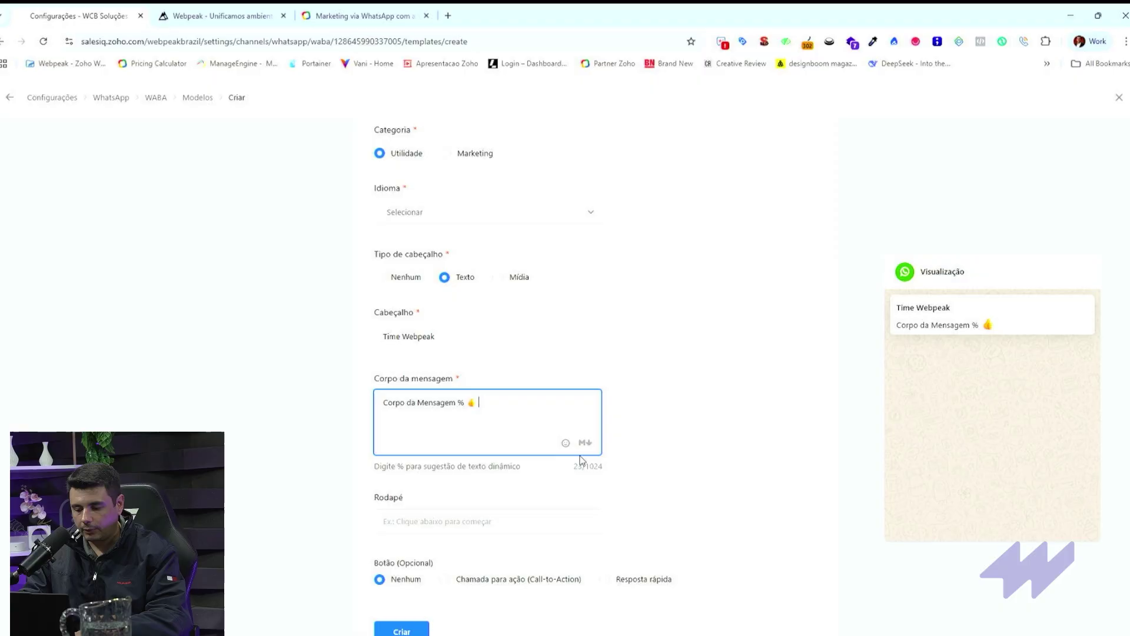
# Step: Copy the strikethrough sample "~Hello~" from the markdown guide and paste it below the existing message body text
pyautogui.click(584, 443)
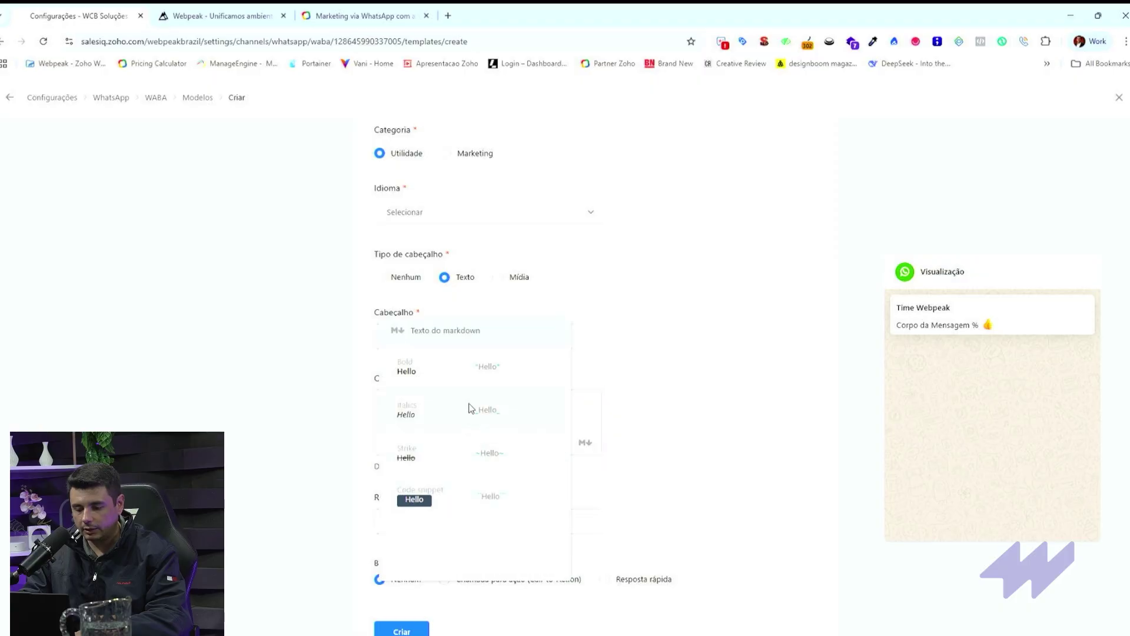
pyautogui.moveTo(445, 370); pyautogui.dragTo(518, 367)
pyautogui.click(516, 459)
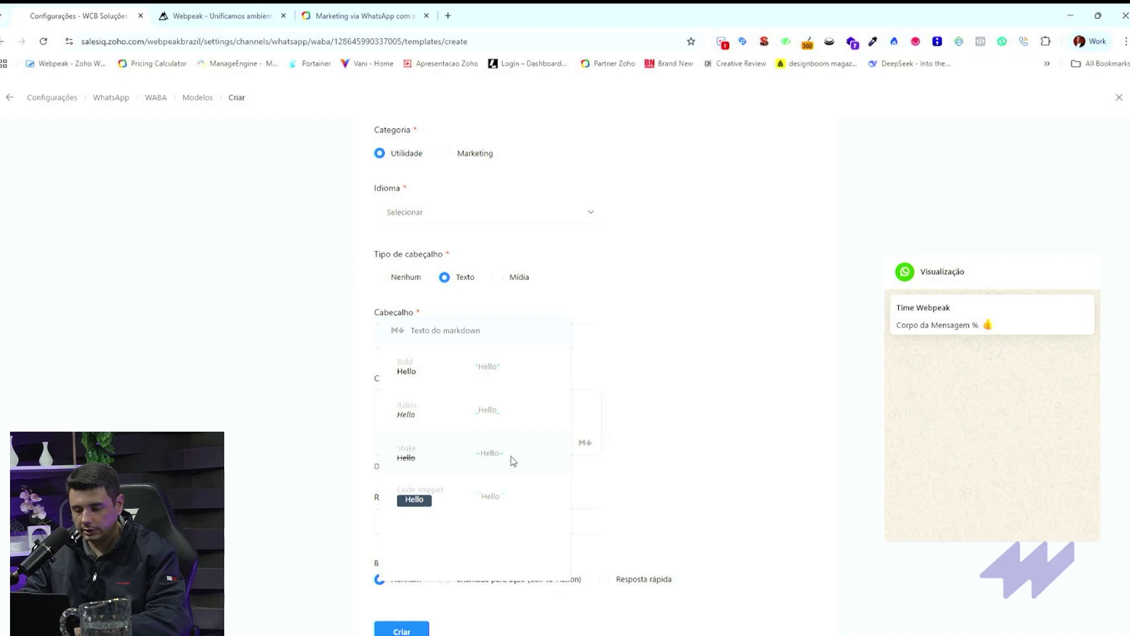
pyautogui.moveTo(514, 460); pyautogui.dragTo(475, 460)
pyautogui.hotkey('ctrl', 'c')
pyautogui.click(625, 375)
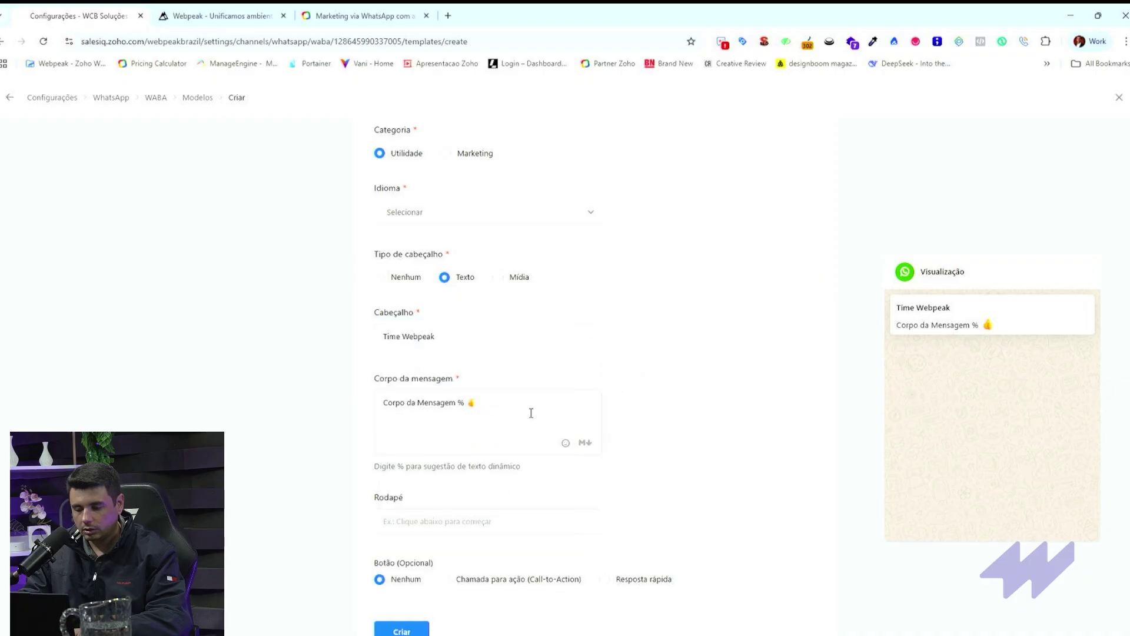
pyautogui.click(521, 407)
pyautogui.hotkey('ctrl', 'v')
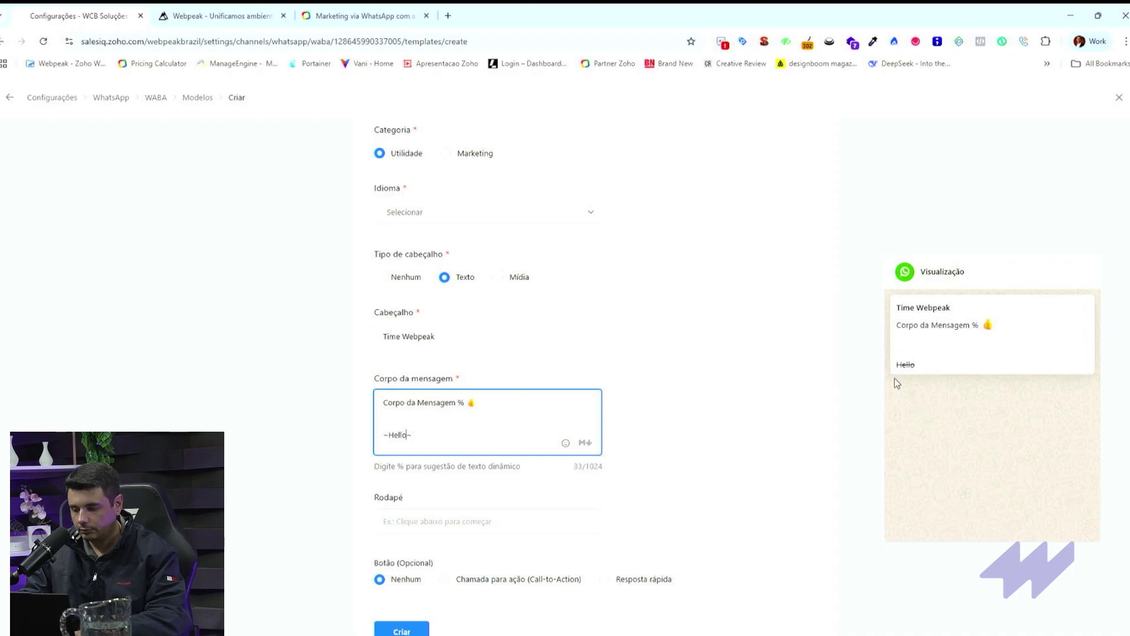
pyautogui.click(474, 521)
pyautogui.write('ww')
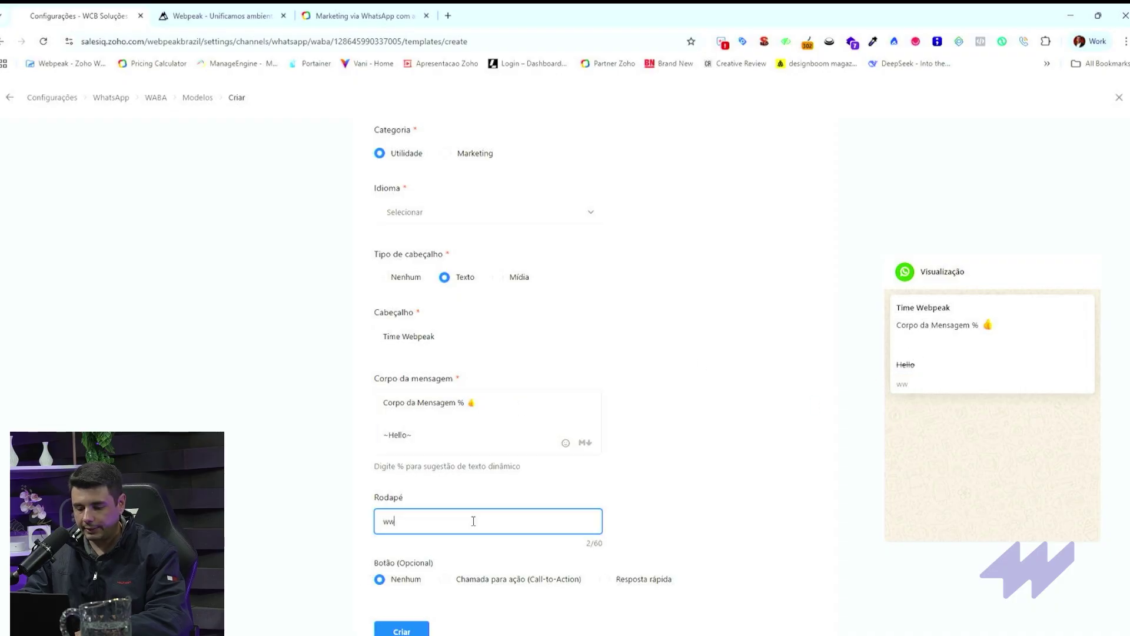
pyautogui.write('w.webpeak.com.br')
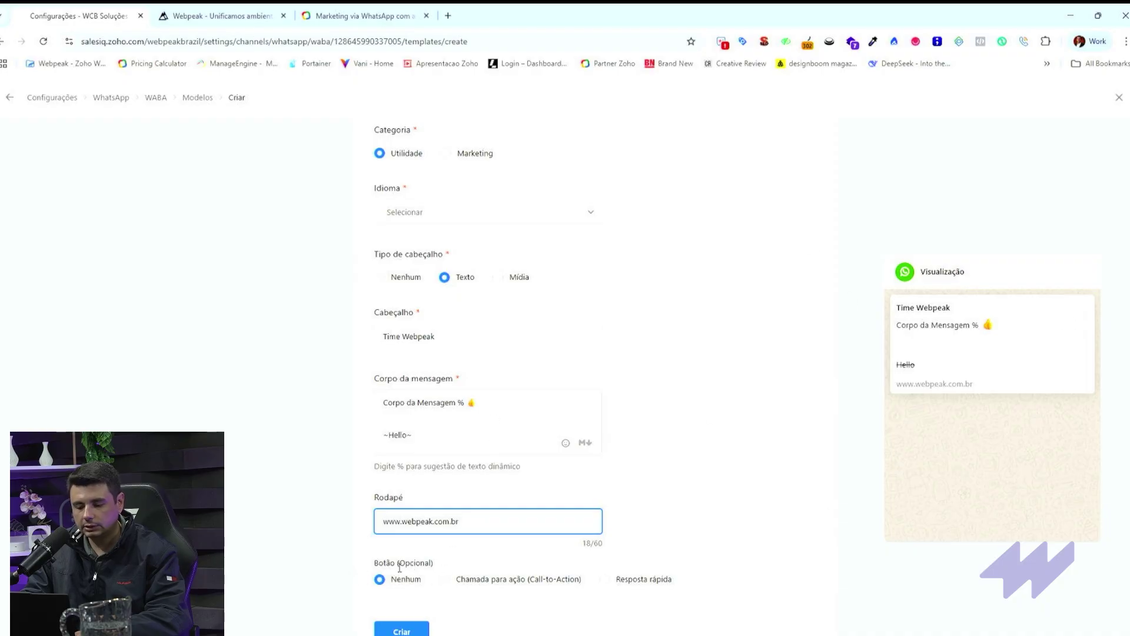
# Step: Choose the call-to-action button option for the template and view its button text and phone number fields
pyautogui.click(448, 579)
pyautogui.scroll(-3, 547, 536)
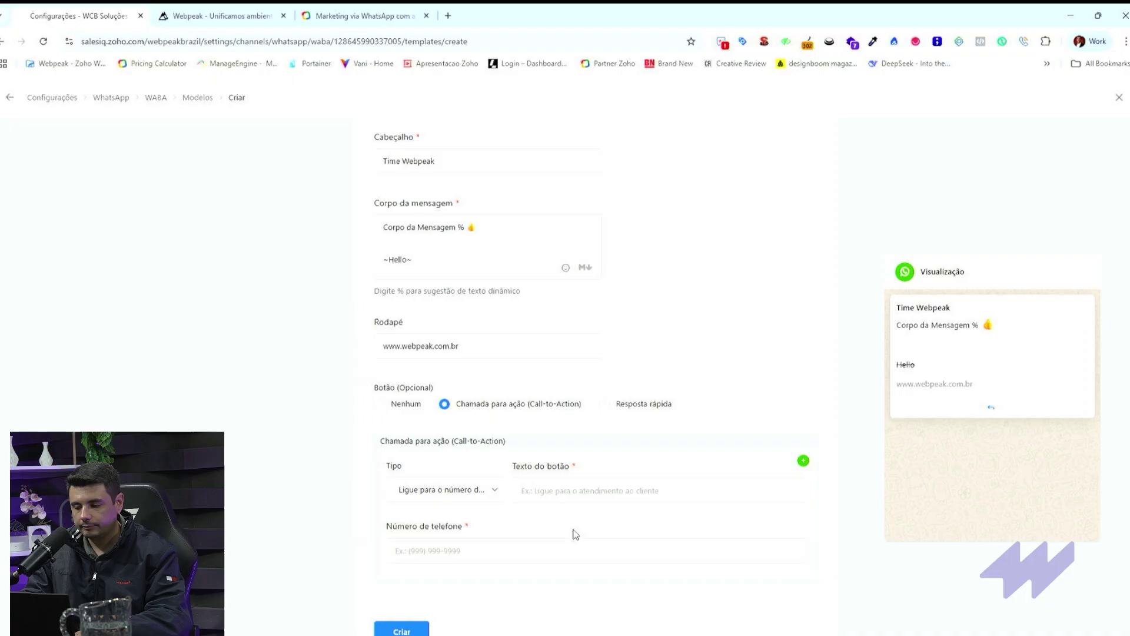
pyautogui.click(569, 498)
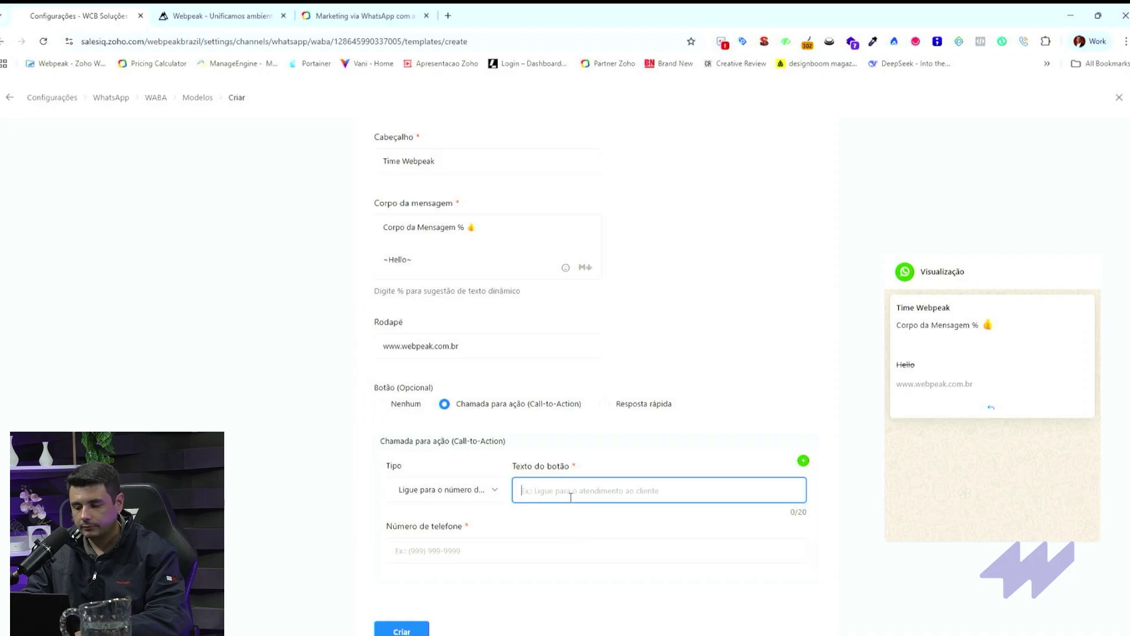
pyautogui.click(455, 558)
# Step: Change the template's button type to quick reply with the button text "Clique aqui!"
pyautogui.click(612, 405)
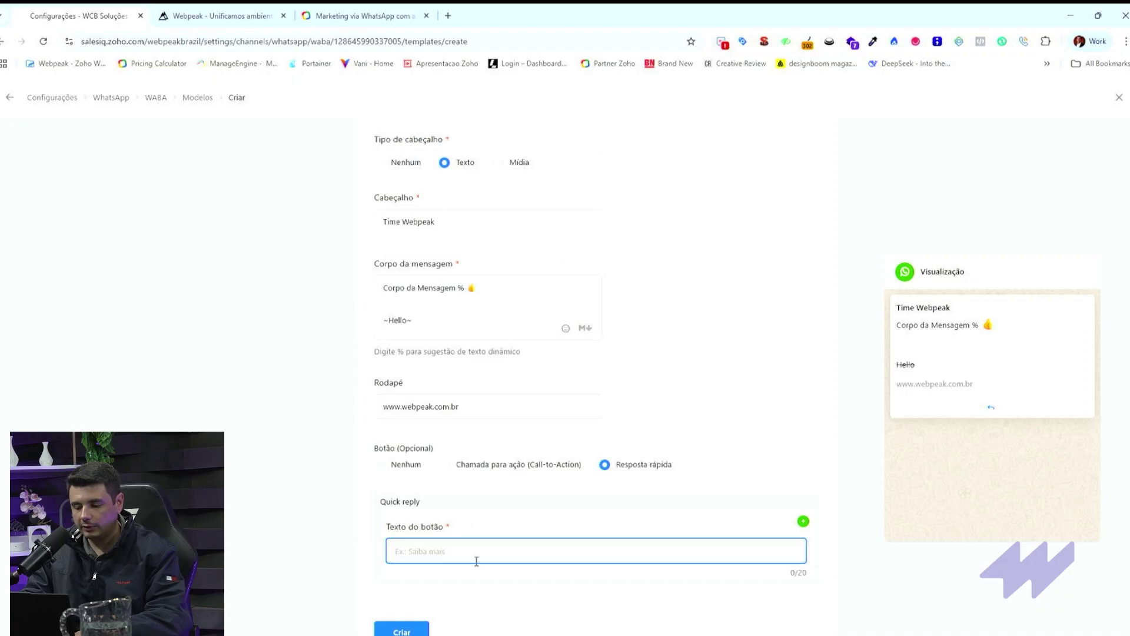
pyautogui.write('Clique aq')
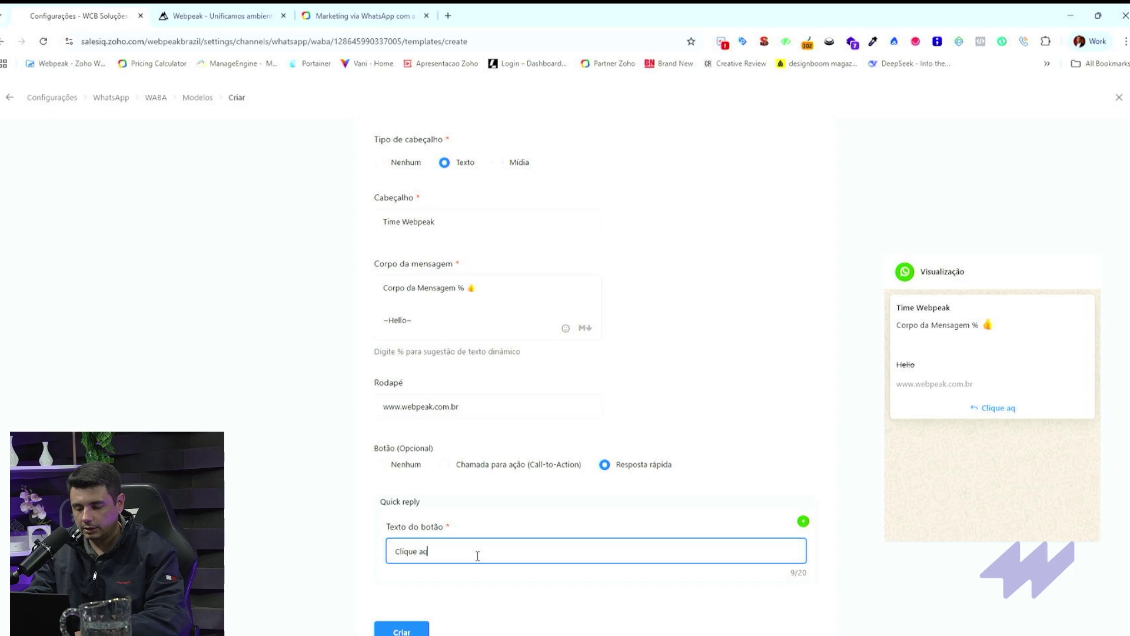
pyautogui.write('ui!')
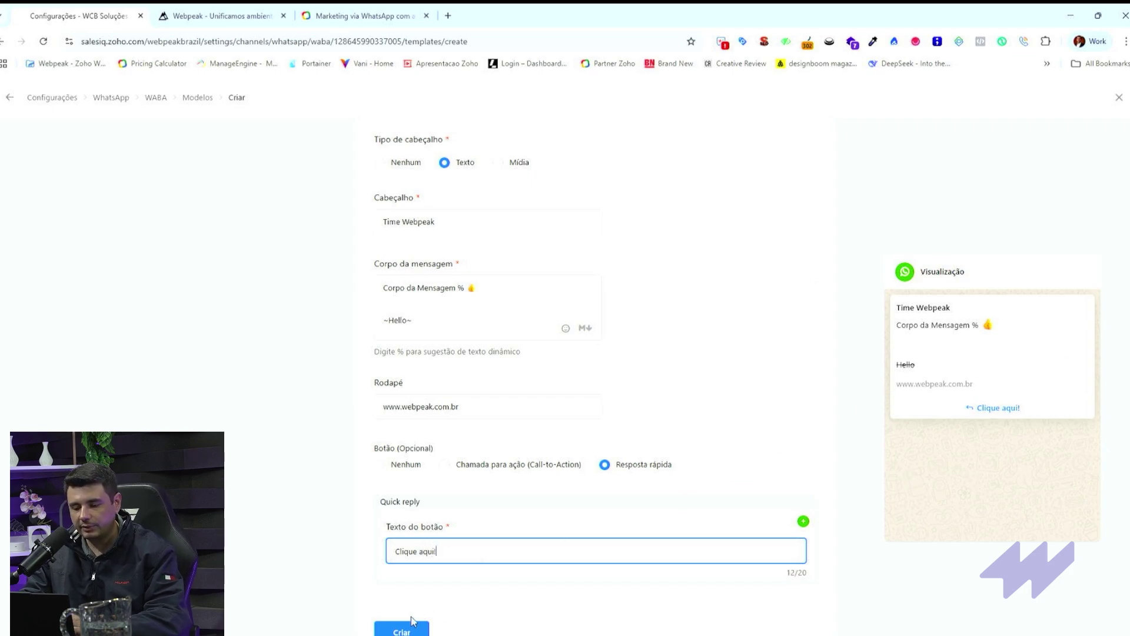
# Step: Discard the unsaved message template and reopen the WhatsApp channel settings
pyautogui.click(1118, 97)
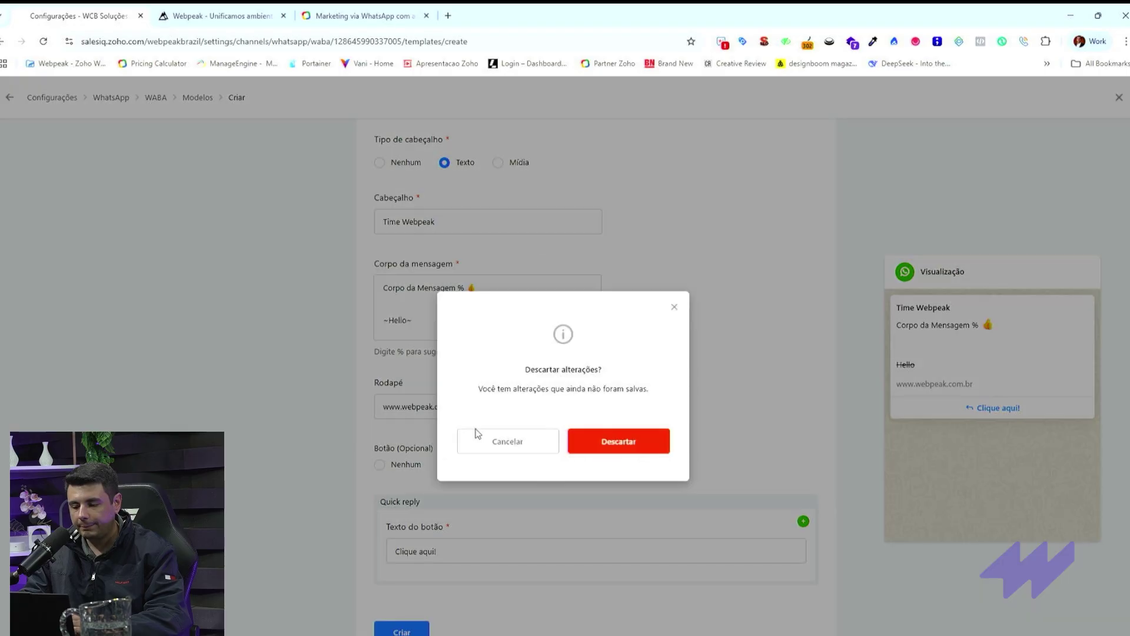
pyautogui.click(625, 444)
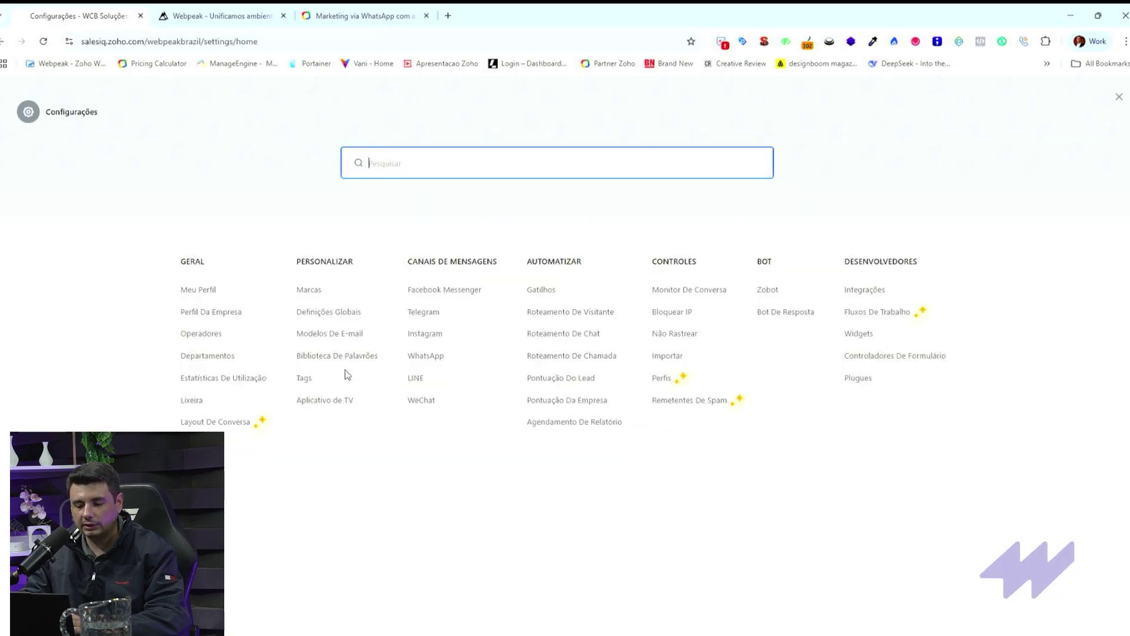
pyautogui.click(422, 357)
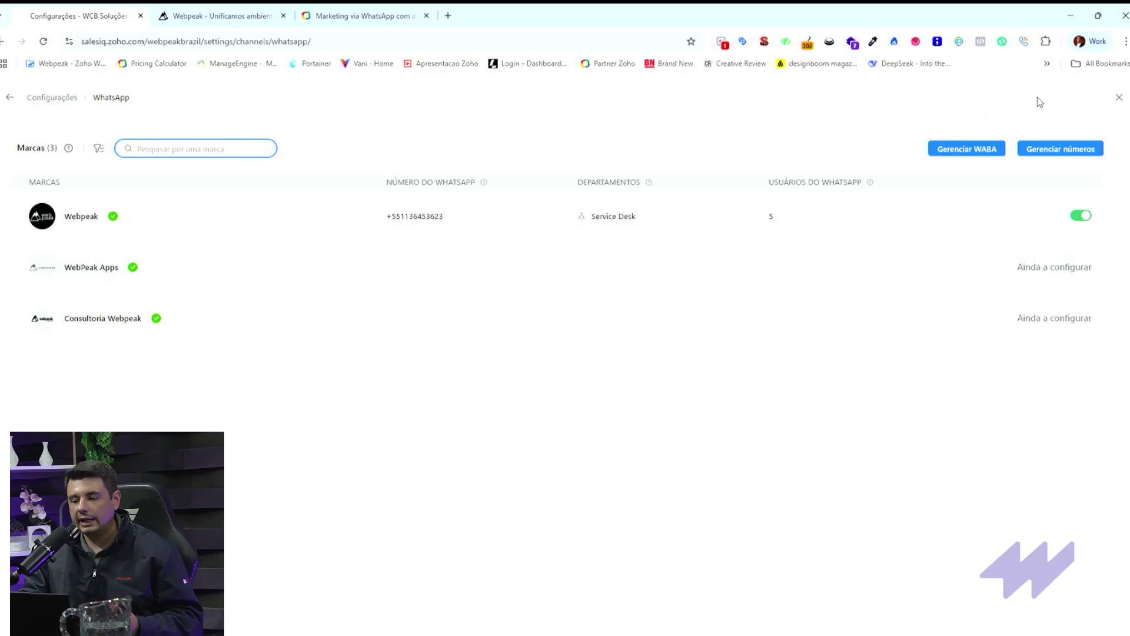
# Step: Return to the settings overview and start adding a trigger rule under Gatilhos
pyautogui.click(1119, 100)
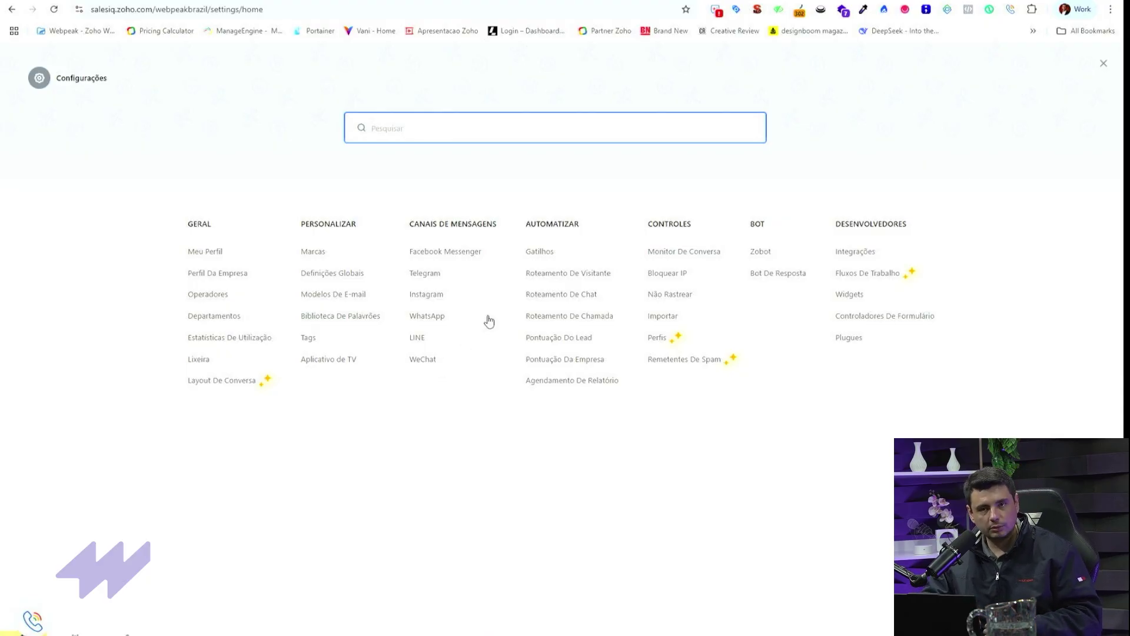
pyautogui.click(541, 253)
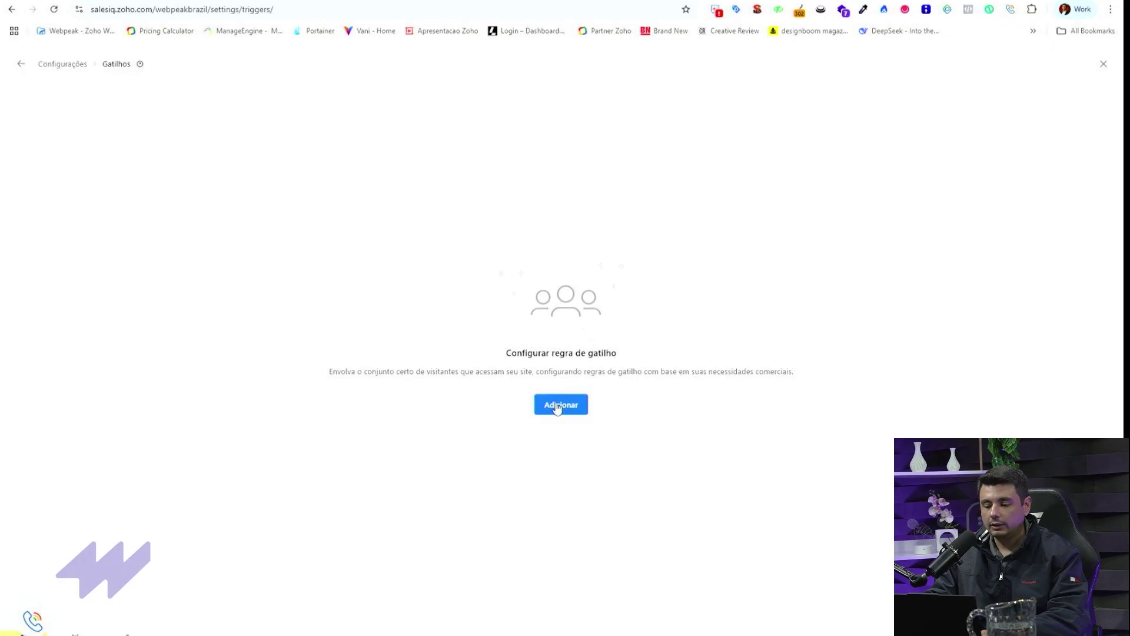
pyautogui.click(557, 407)
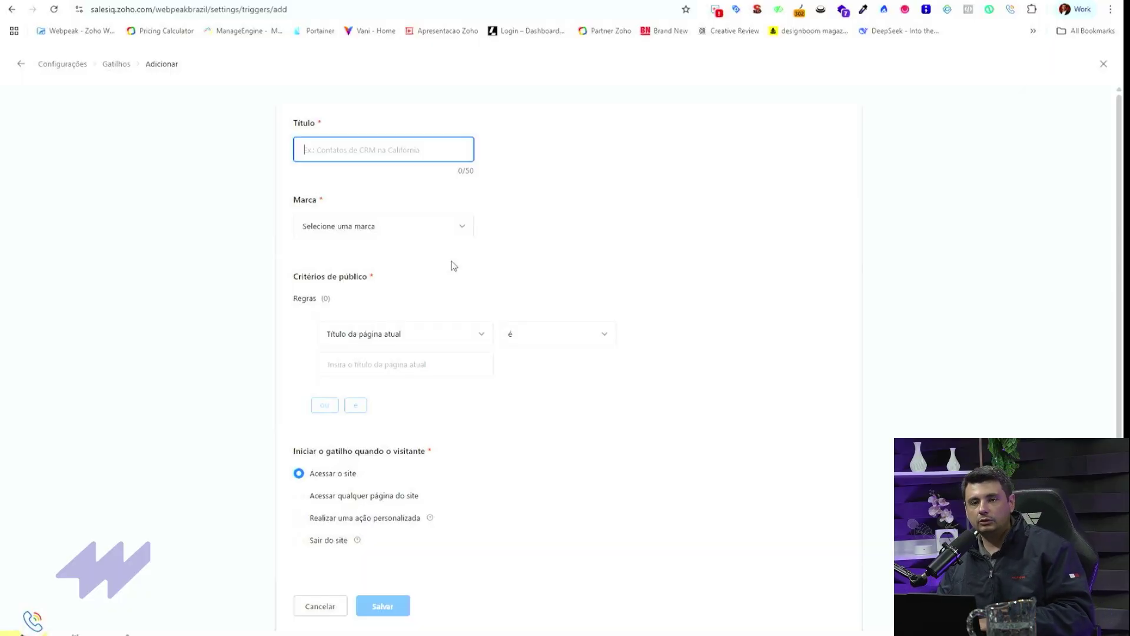
# Step: Examine the available audience criteria for the new trigger, including the Zoho CRM ones, and its start and trigger type options
pyautogui.click(381, 341)
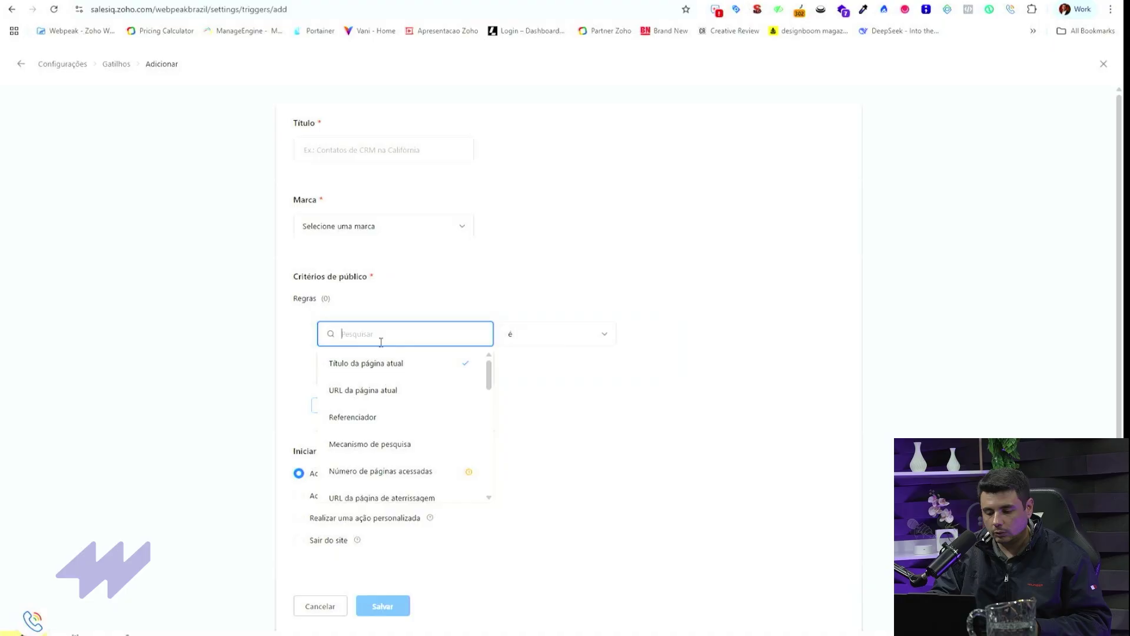
pyautogui.scroll(-6, 439, 391)
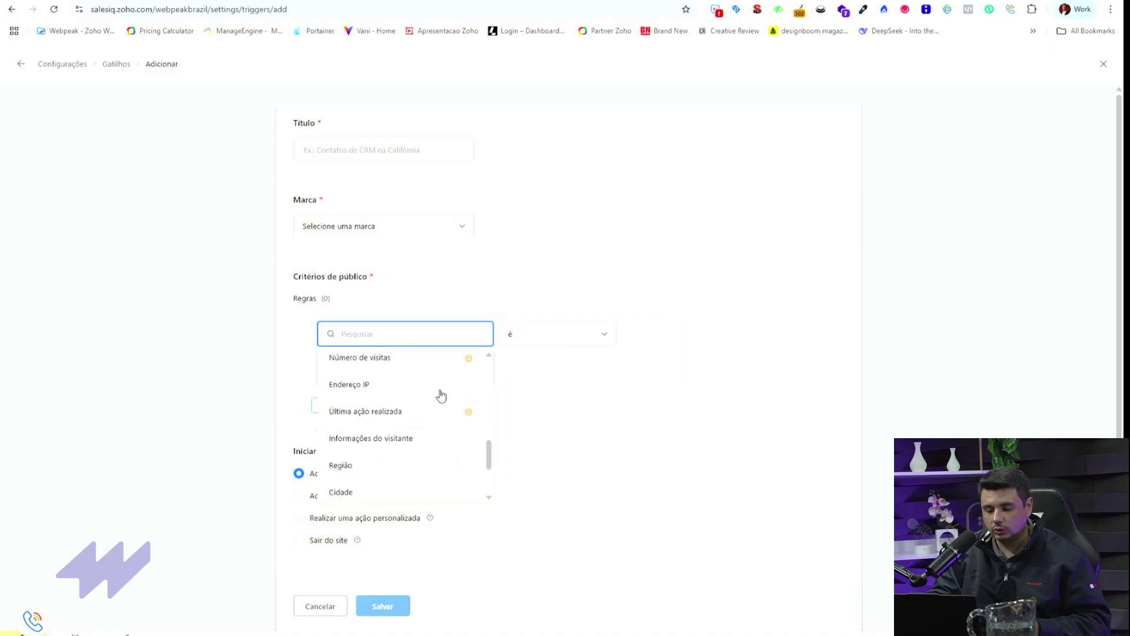
pyautogui.scroll(-5, 384, 428)
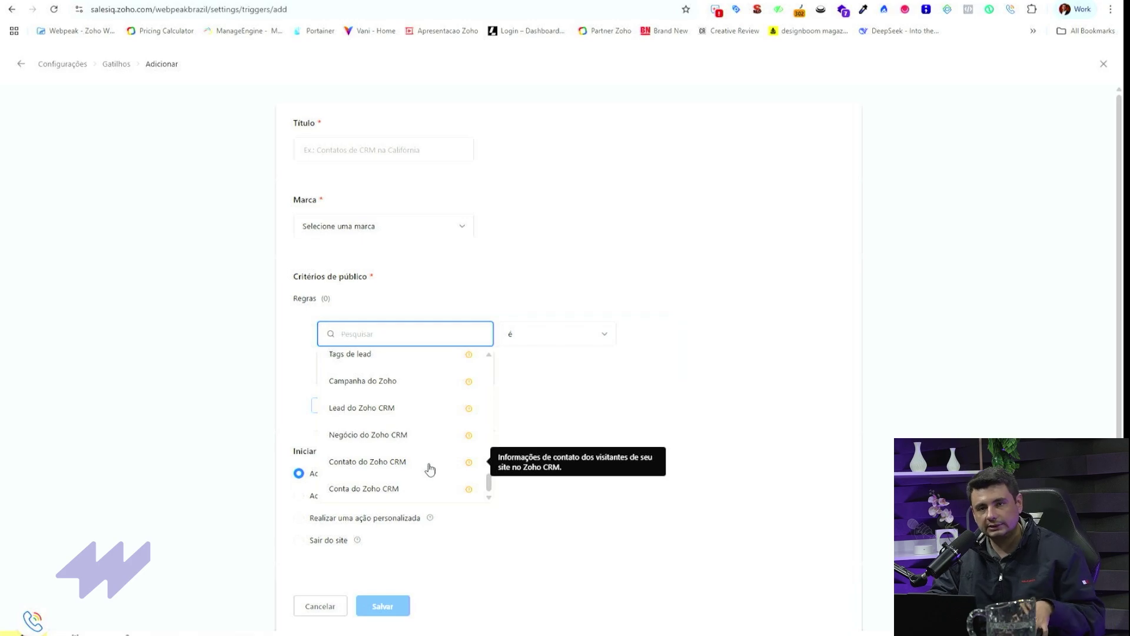
pyautogui.click(562, 369)
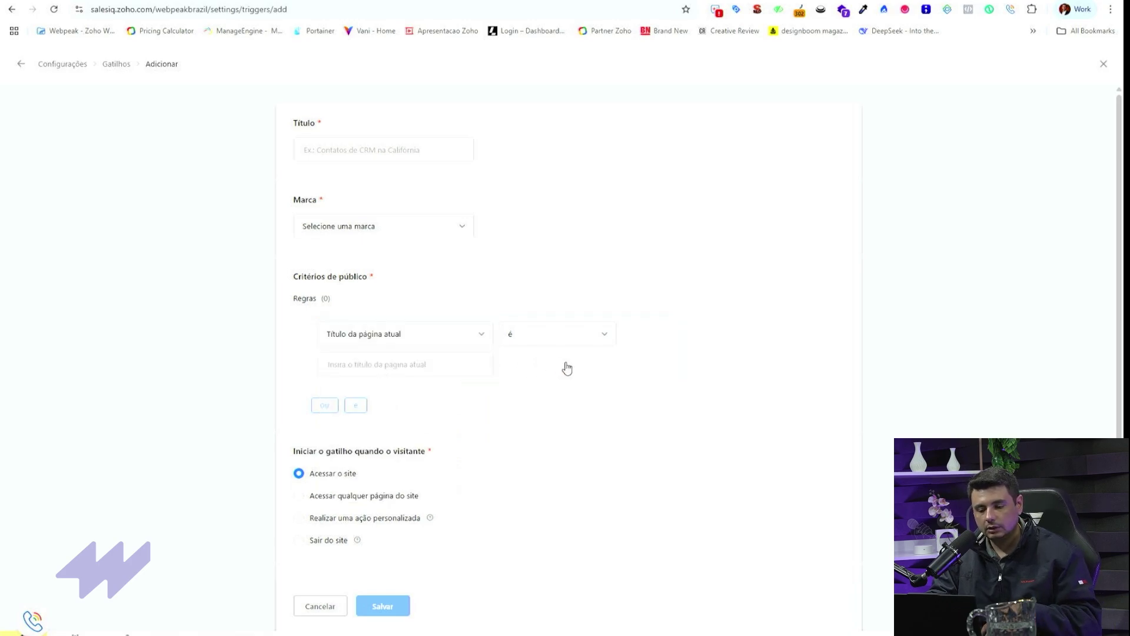
pyautogui.scroll(-1, 376, 451)
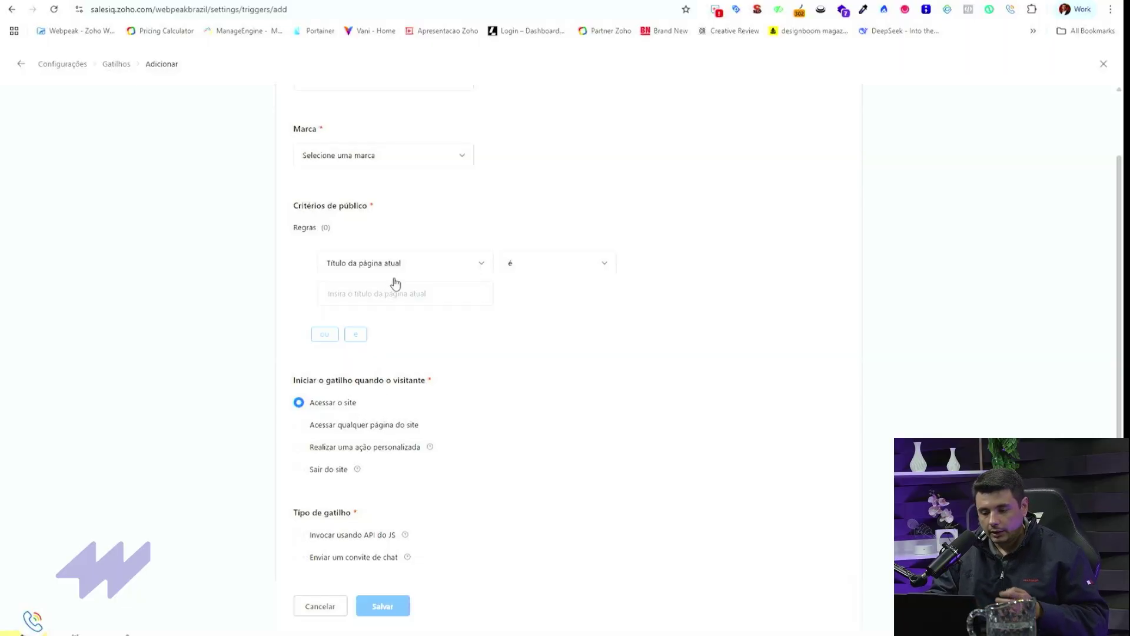
# Step: Define the new trigger's audience criterion as search engine (Mecanismo de pesquisa) is Google
pyautogui.click(416, 269)
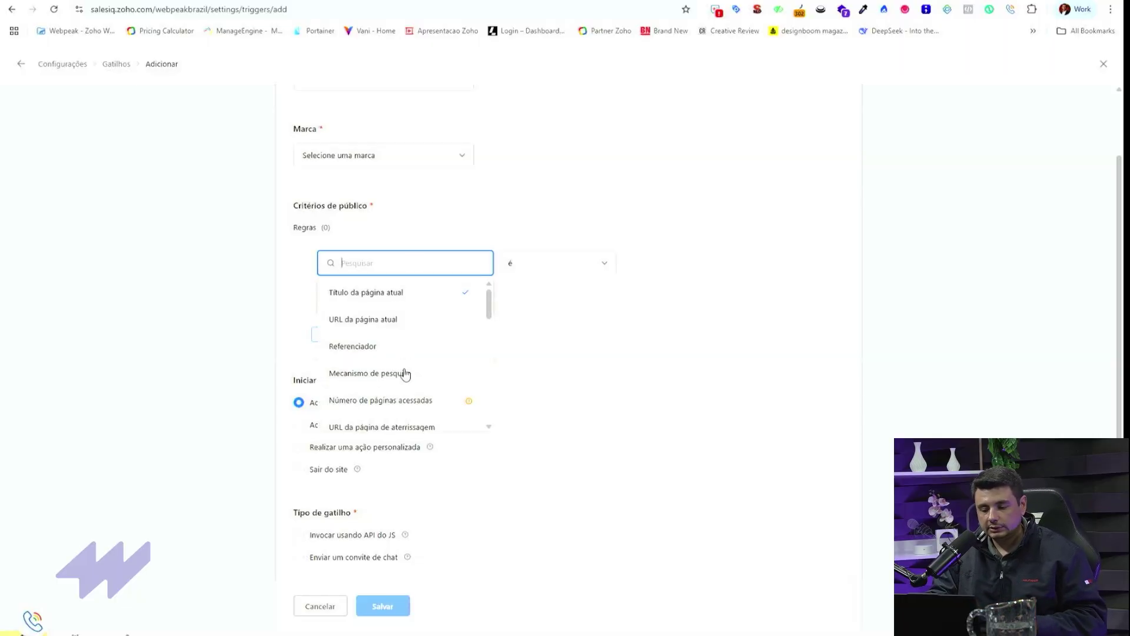
pyautogui.click(403, 371)
pyautogui.click(419, 301)
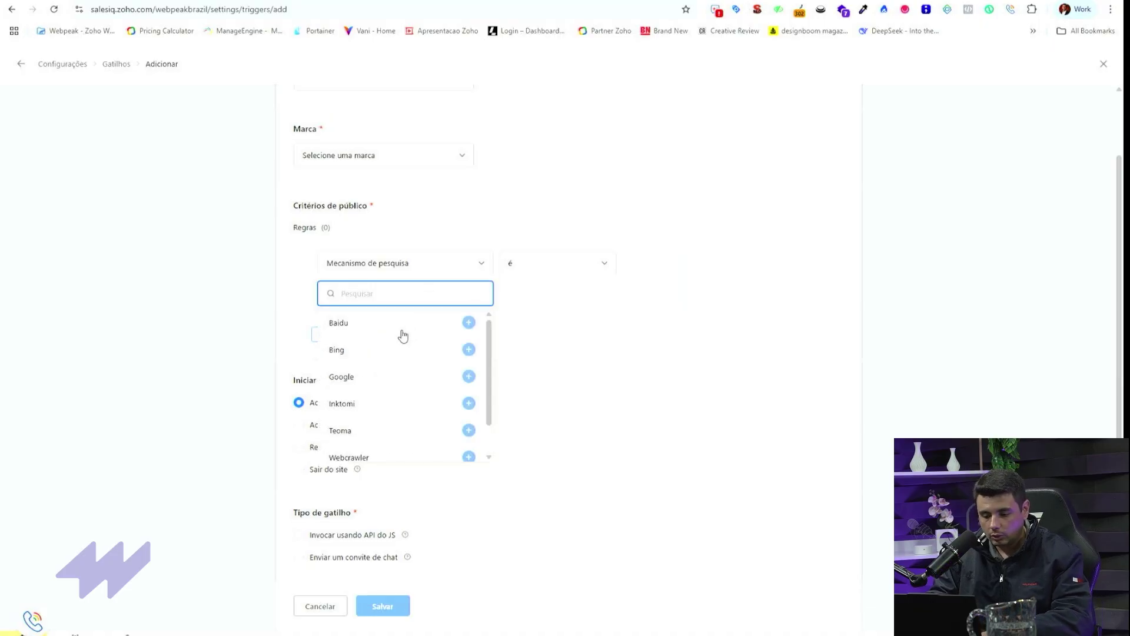
pyautogui.click(415, 379)
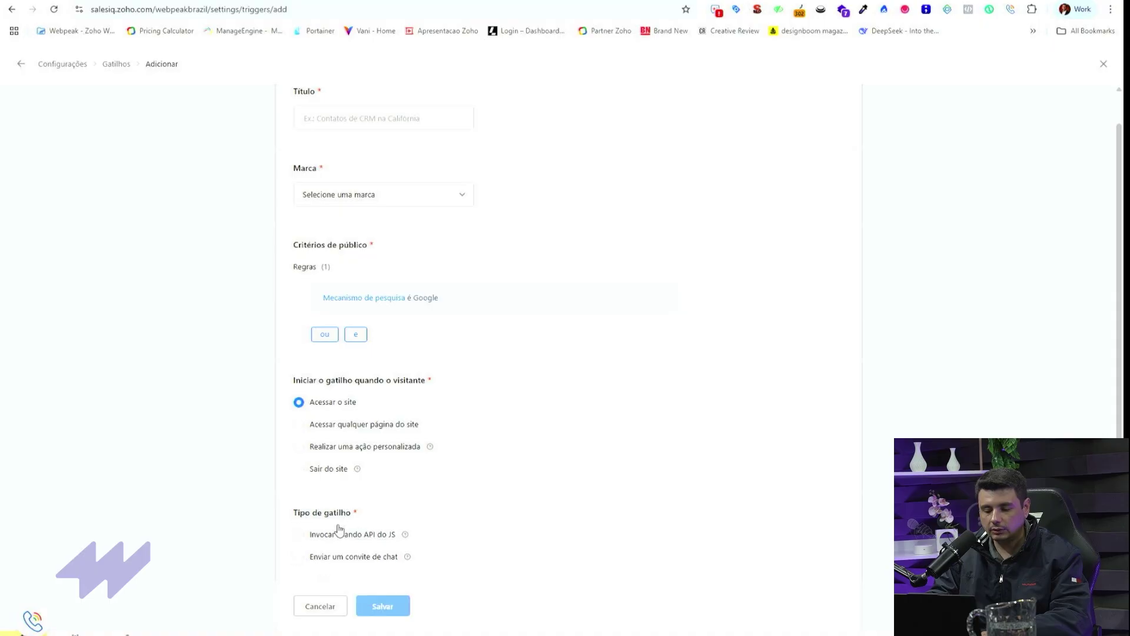
# Step: Try the JS API and chat invitation trigger types, and discard the unsaved trigger
pyautogui.click(301, 537)
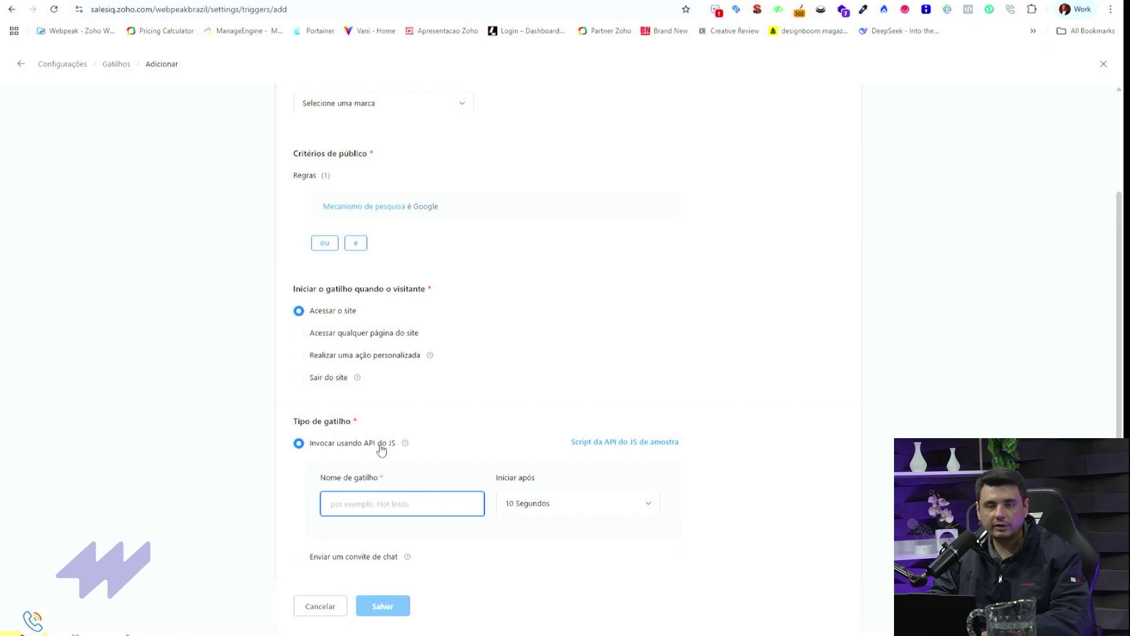
pyautogui.click(300, 557)
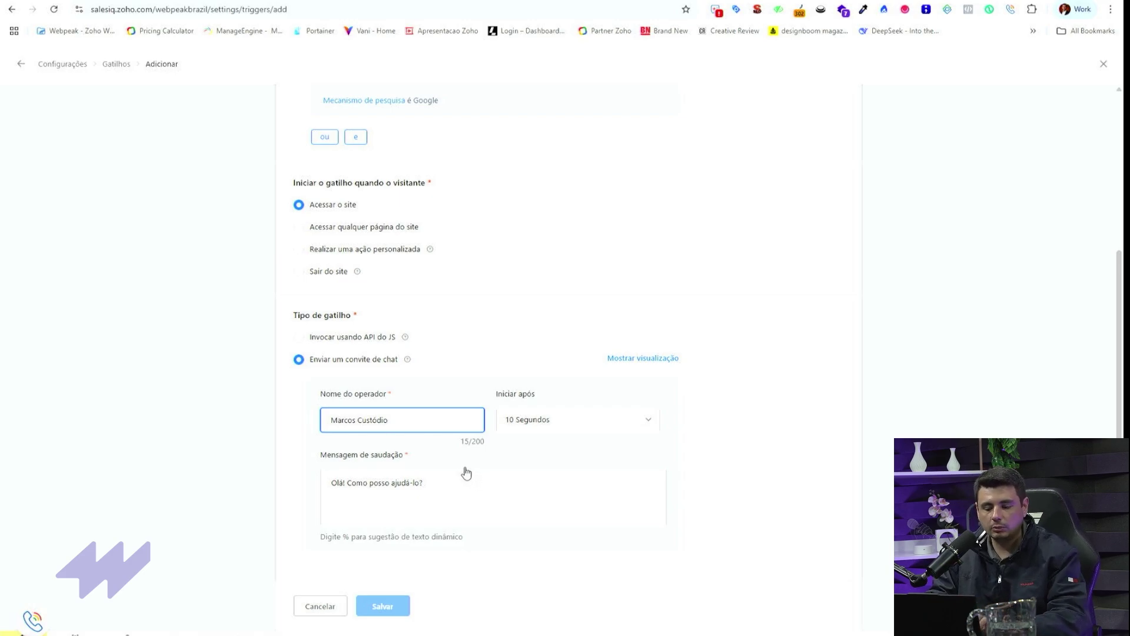
pyautogui.scroll(4, 471, 447)
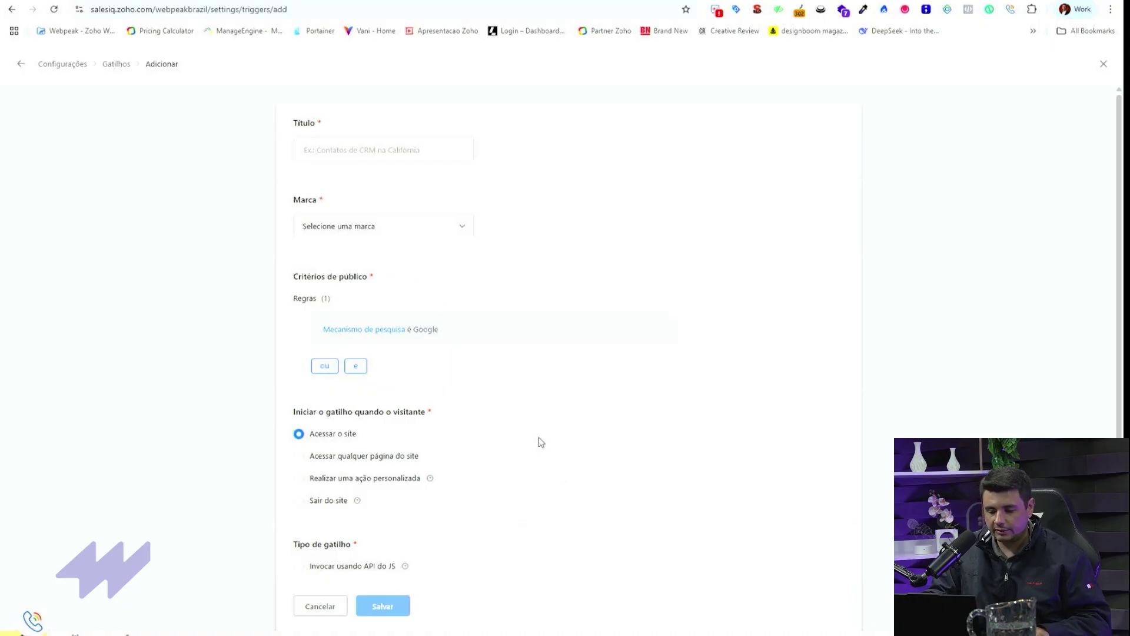
pyautogui.click(1103, 64)
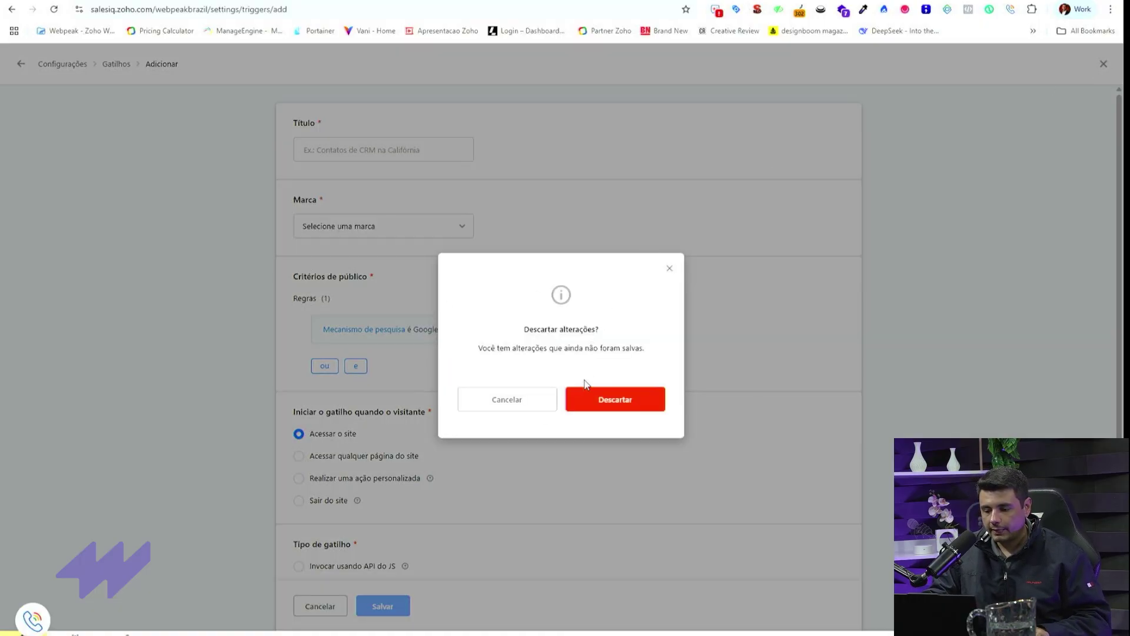
pyautogui.click(596, 402)
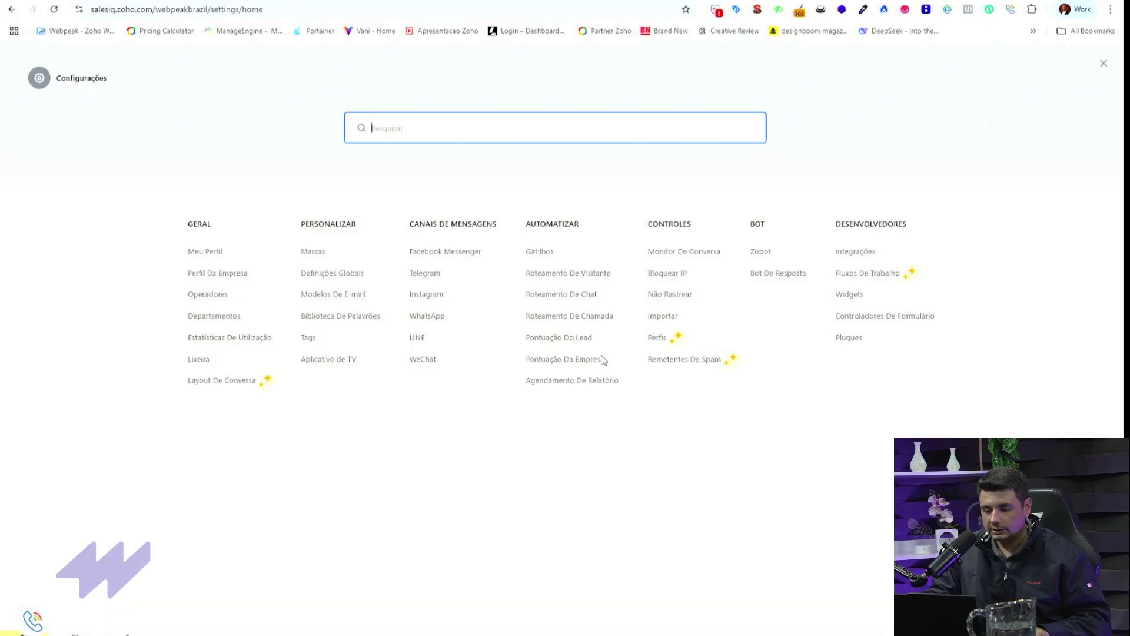
# Step: Start a visitor routing rule to review its audience and routing criteria, and cancel it
pyautogui.click(550, 275)
pyautogui.click(548, 405)
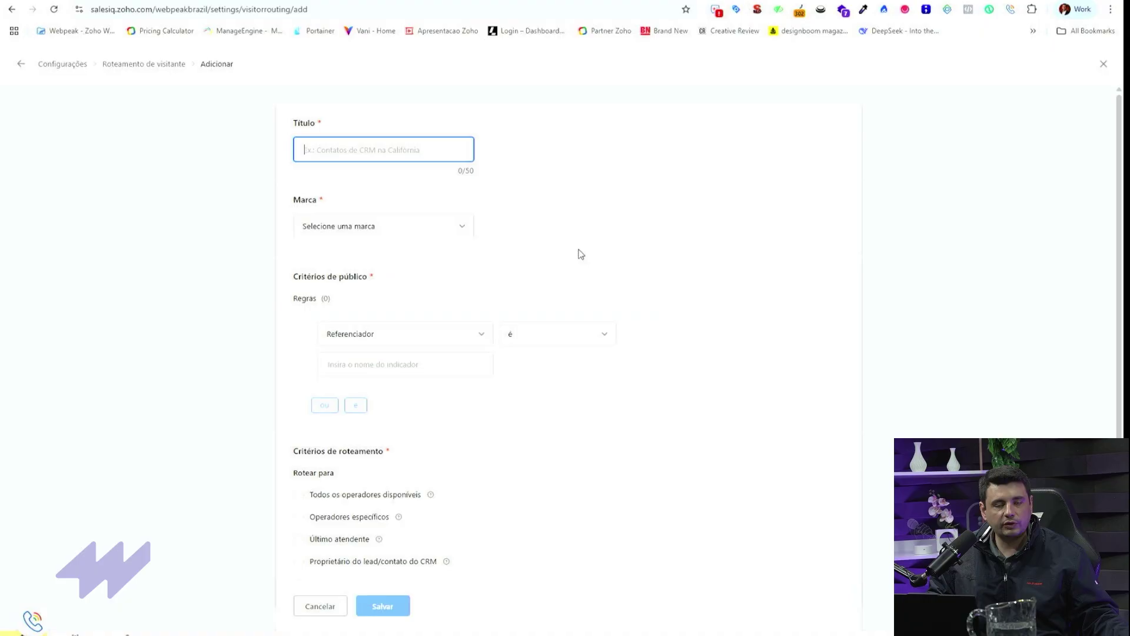
pyautogui.scroll(-1, 562, 298)
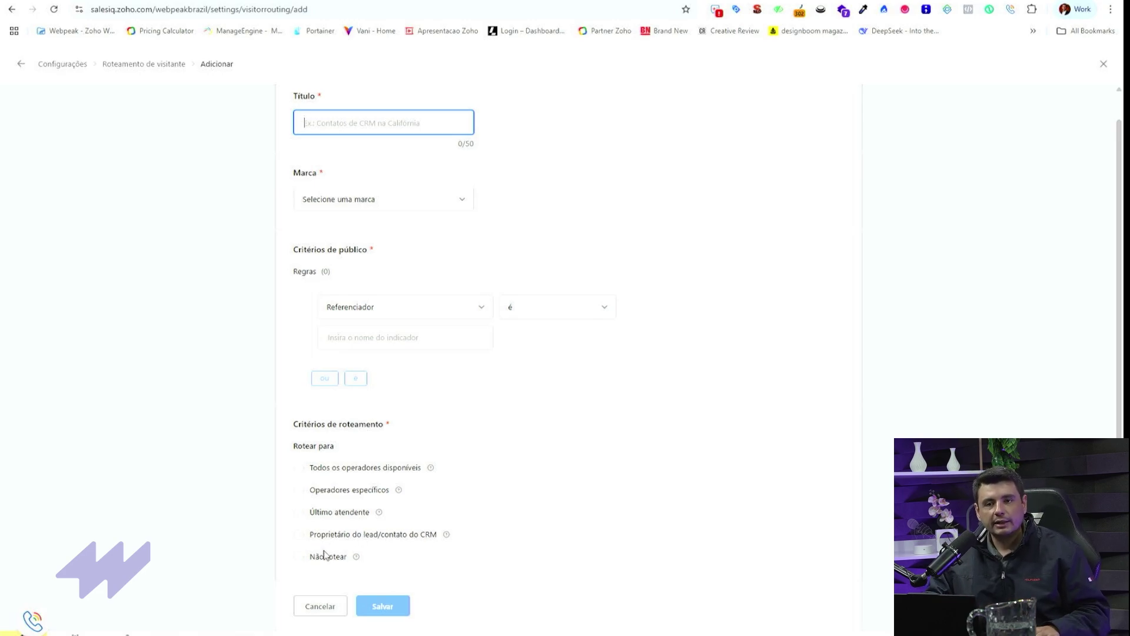
pyautogui.click(326, 612)
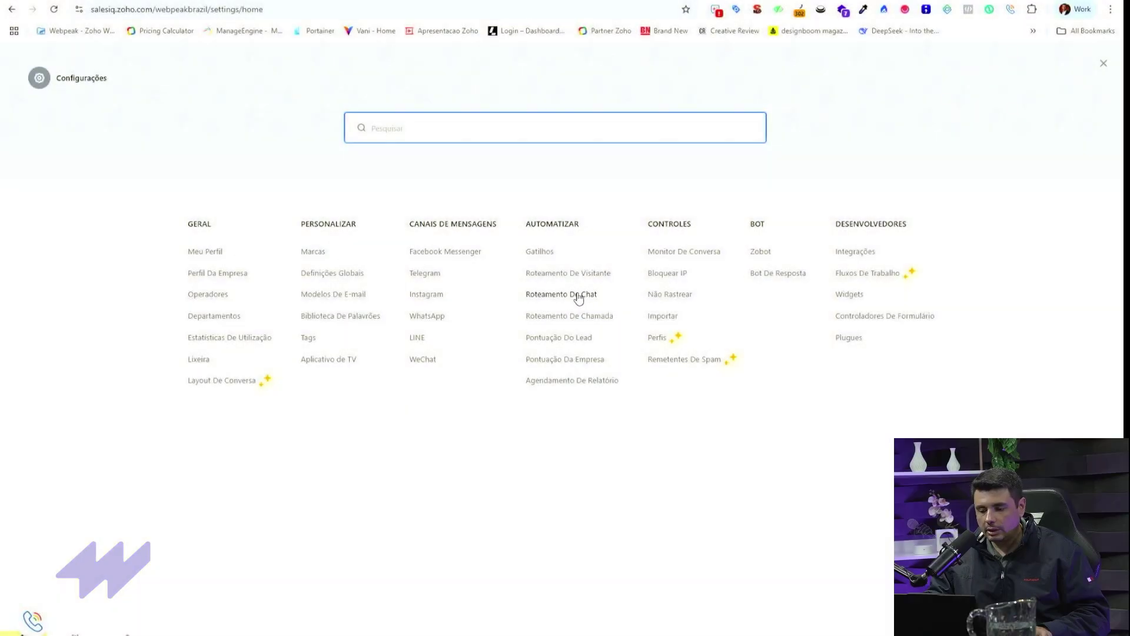
# Step: Review the overview and routing criteria alert of the "RR Venda" chat routing rule, and return to the settings overview
pyautogui.click(578, 298)
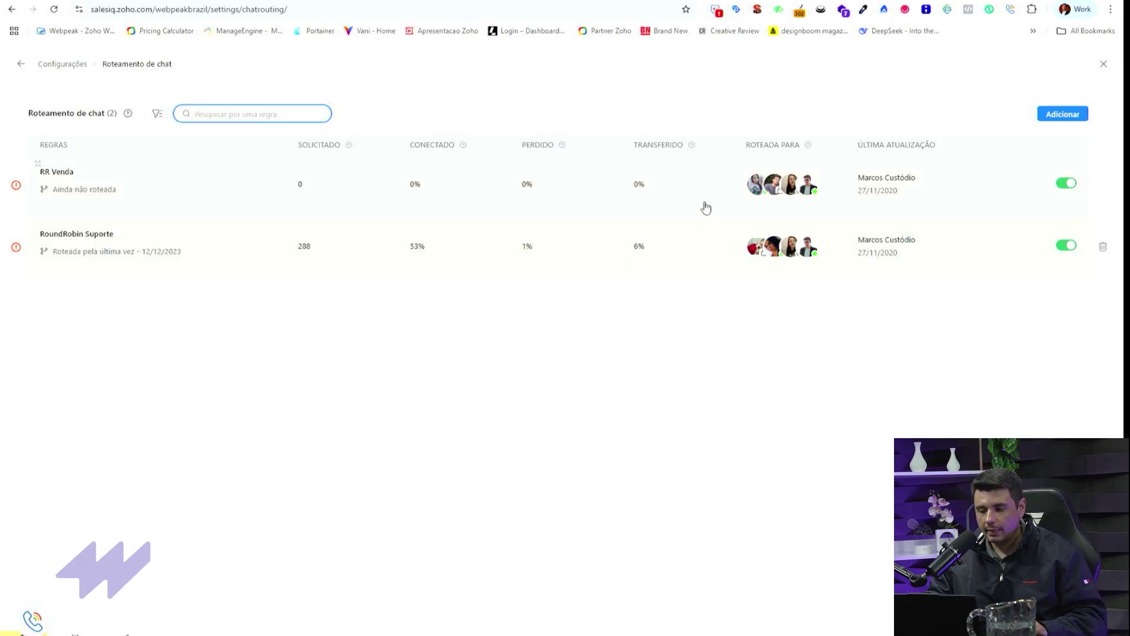
pyautogui.click(165, 187)
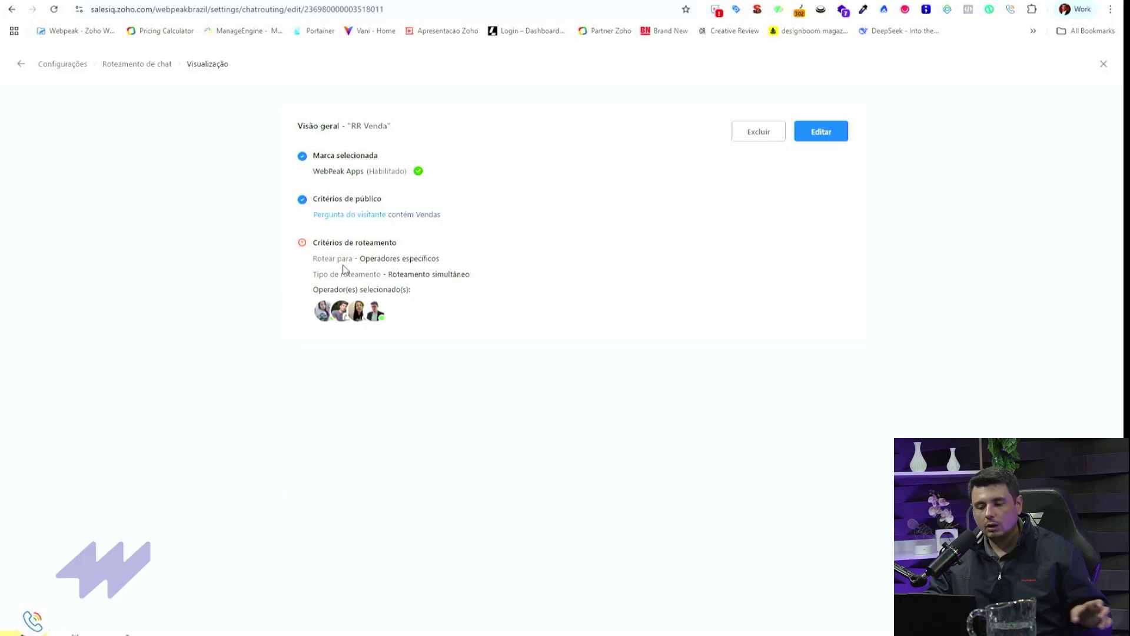
pyautogui.moveTo(302, 244)
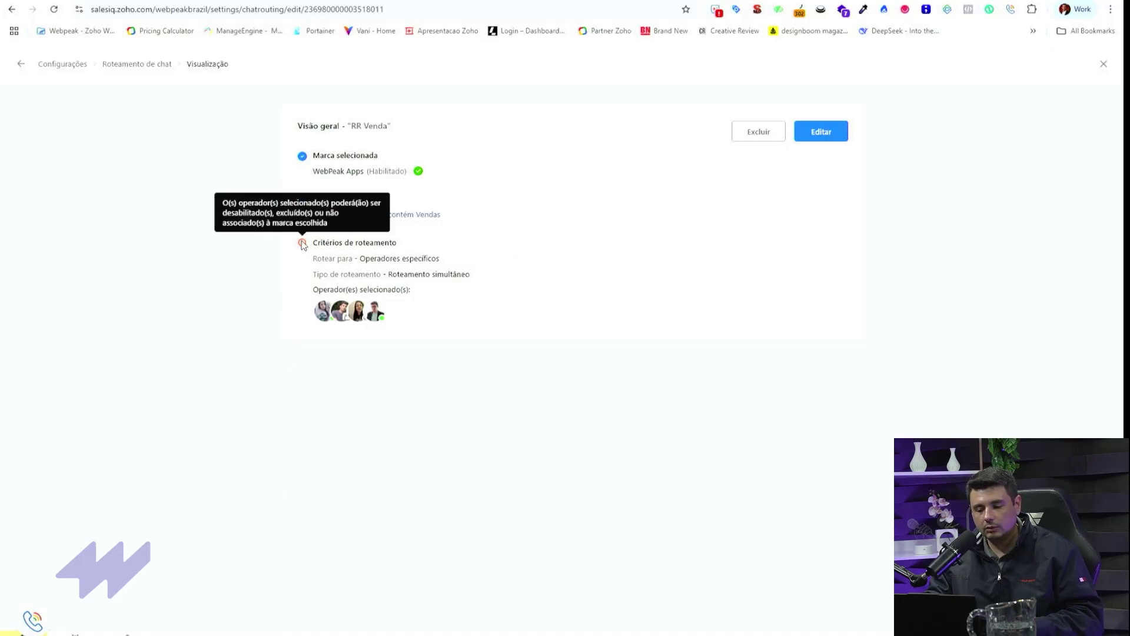
pyautogui.click(1104, 65)
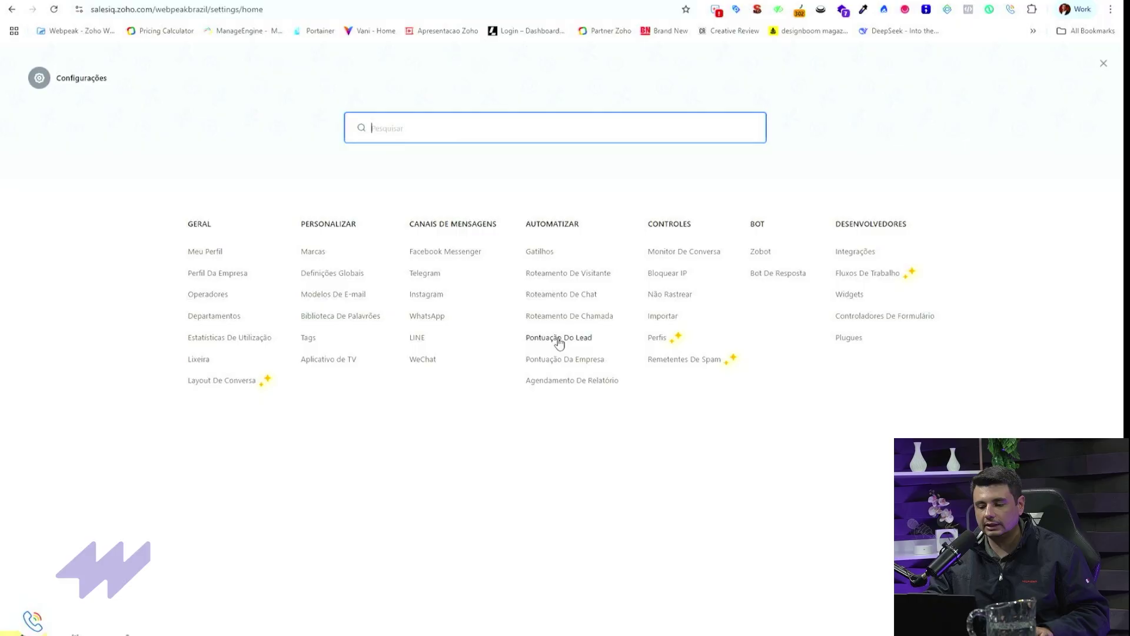
# Step: Review the form for adding a call routing rule and close it without saving
pyautogui.click(582, 318)
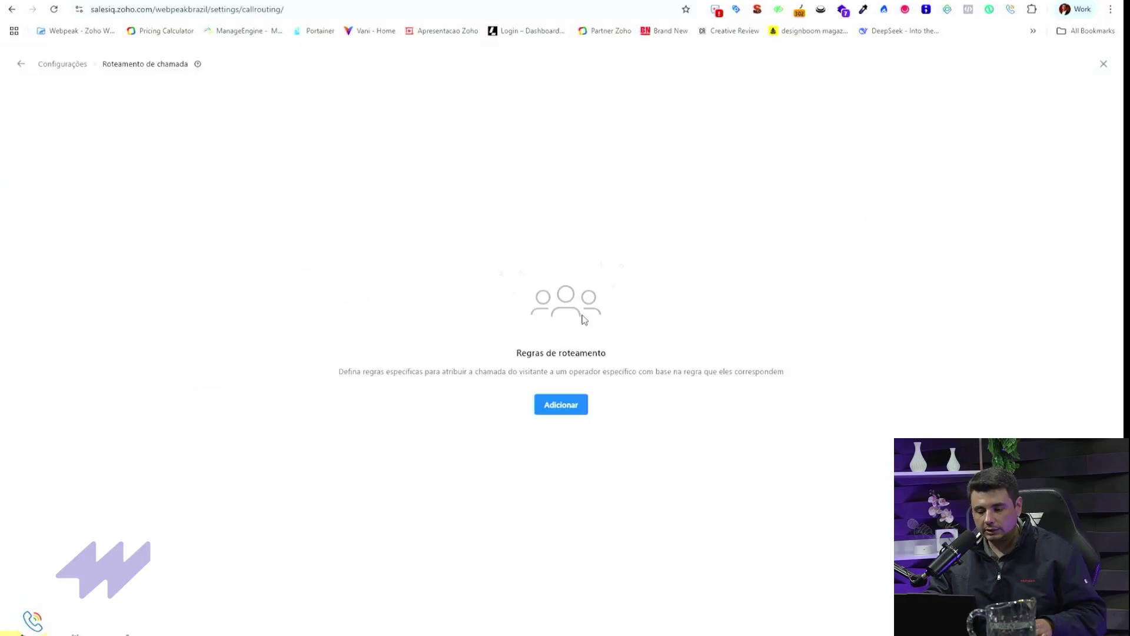
pyautogui.click(567, 404)
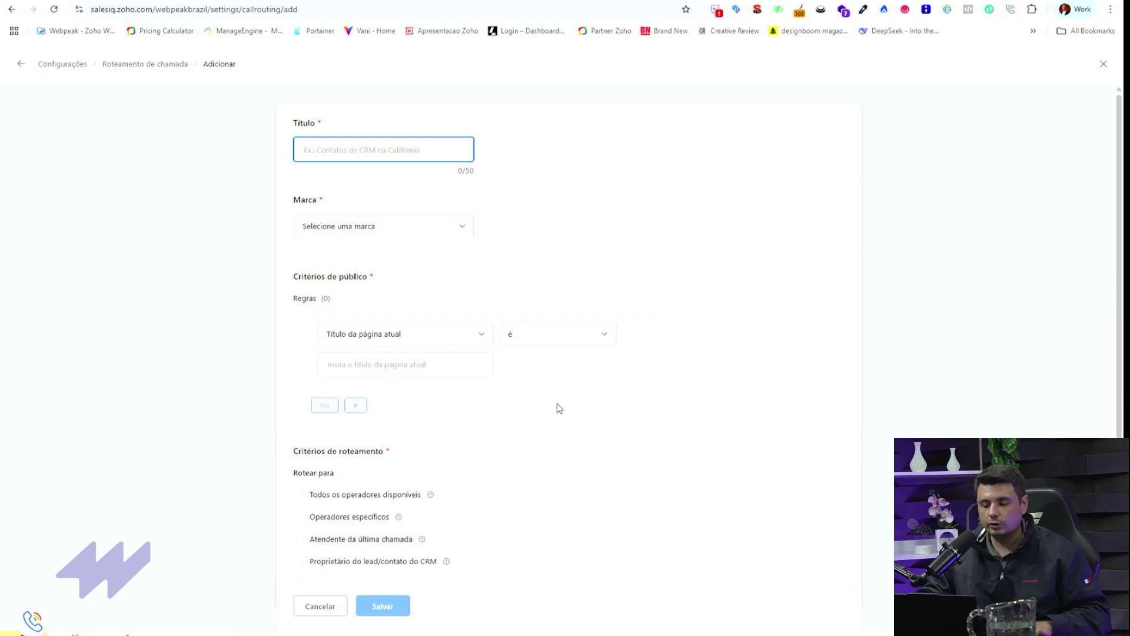
pyautogui.click(1103, 64)
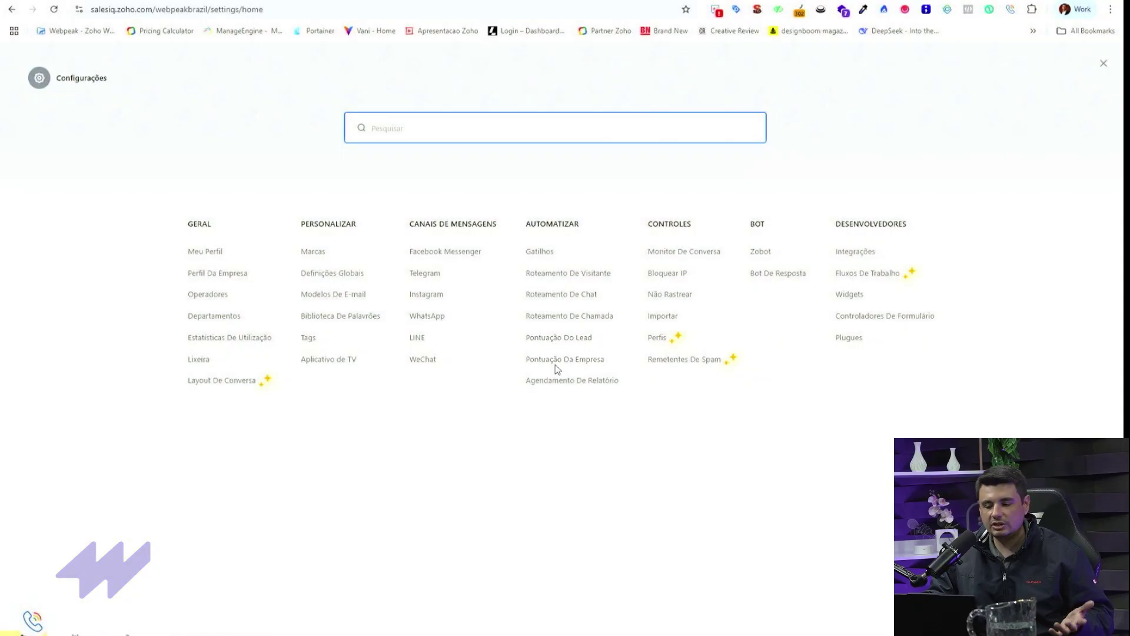
# Step: Start a new lead scoring rule under Pontuação do Lead and set its points to -594
pyautogui.click(566, 339)
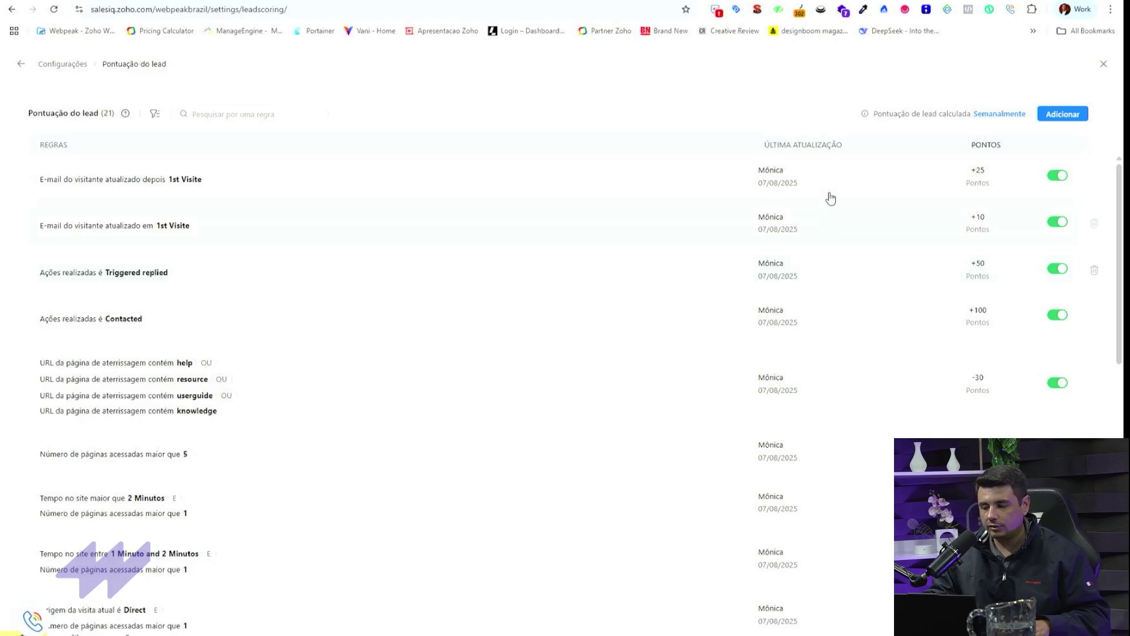
pyautogui.click(1059, 115)
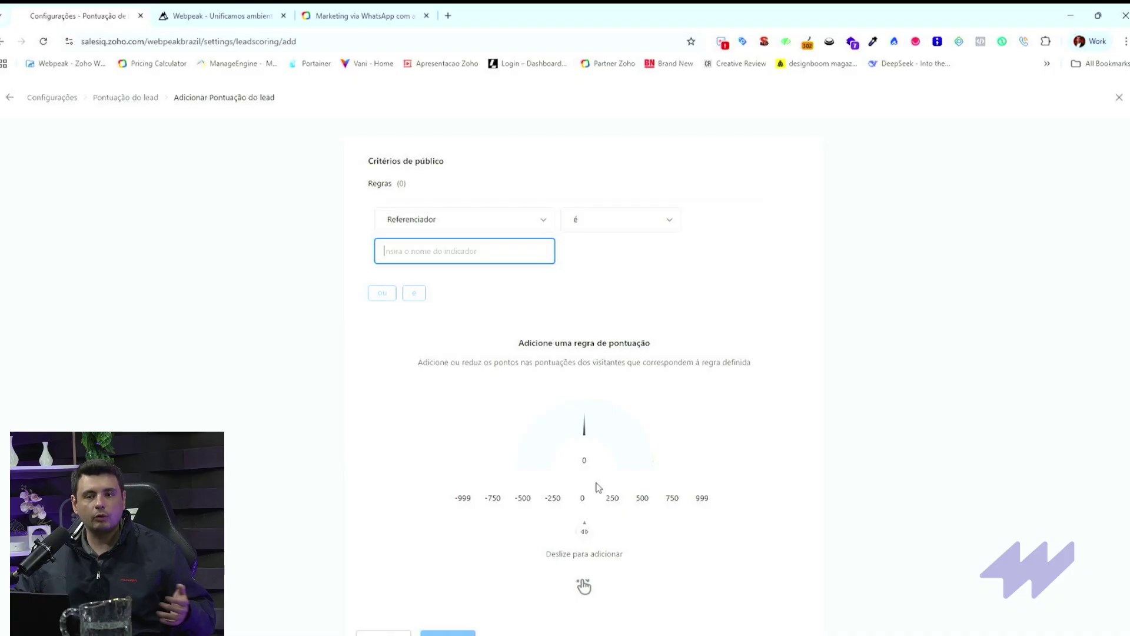
pyautogui.click(586, 588)
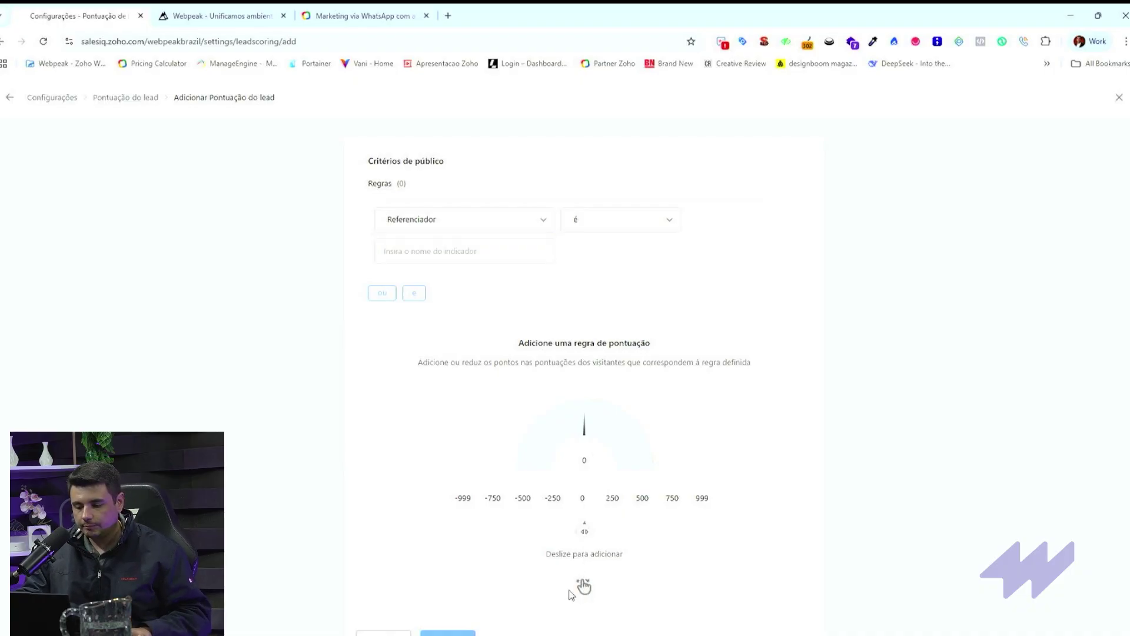
pyautogui.moveTo(587, 533); pyautogui.dragTo(512, 532)
# Step: Browse the audience criteria available for the lead scoring rule, and close it without saving
pyautogui.click(499, 222)
pyautogui.scroll(-7, 505, 319)
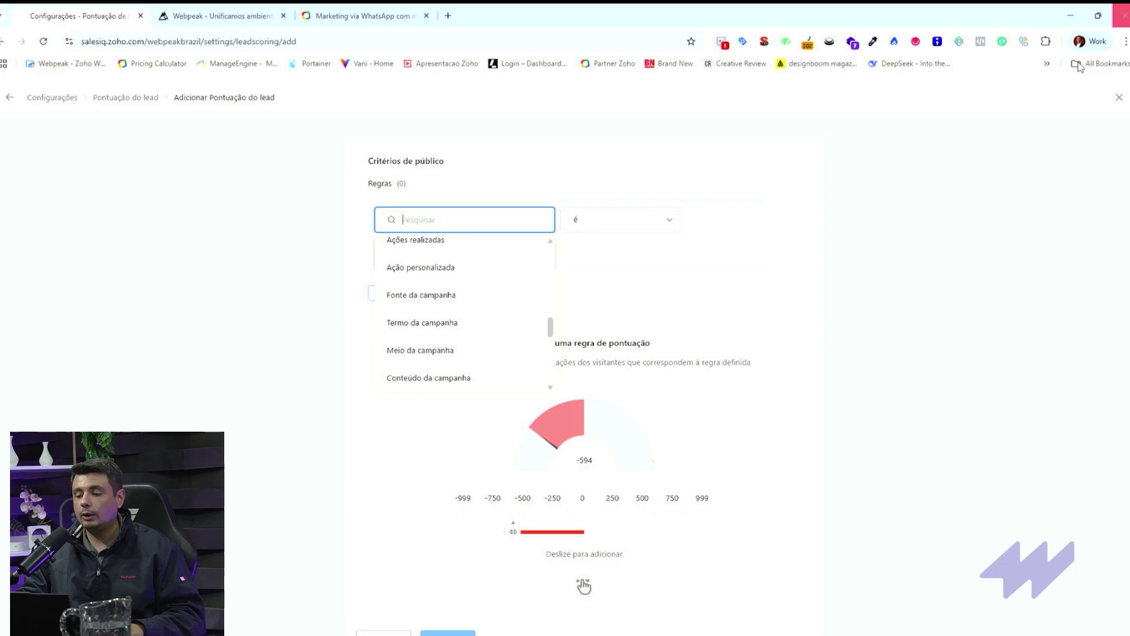
pyautogui.click(1119, 98)
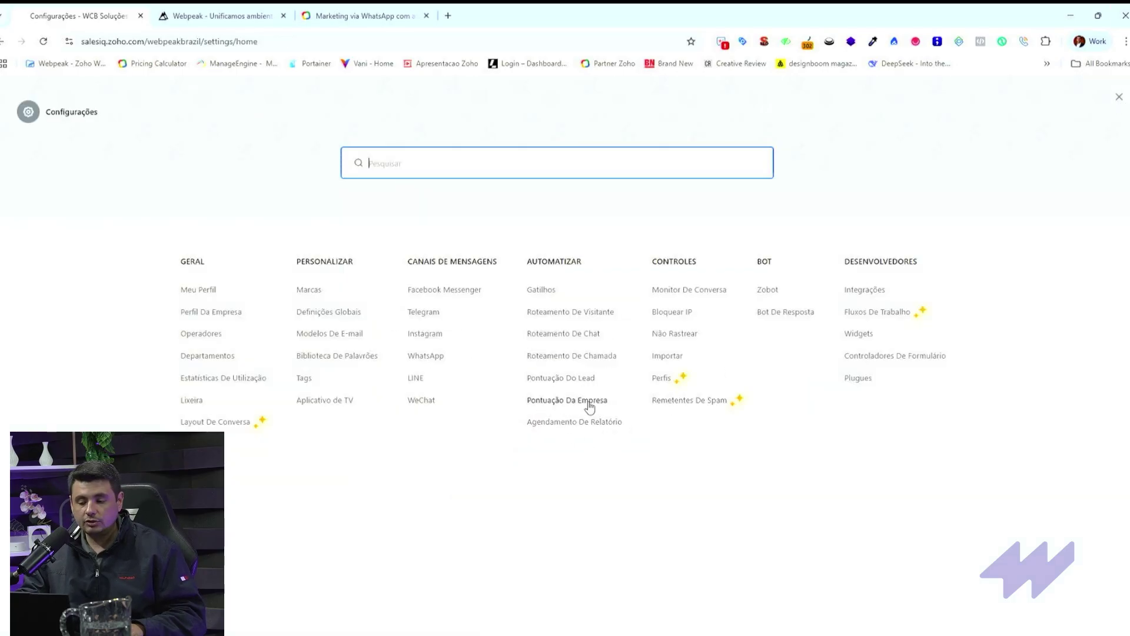
# Step: Start scheduling a report under Agendamento de Relatório, checking its module choices and opening its e-mail message for editing
pyautogui.click(600, 422)
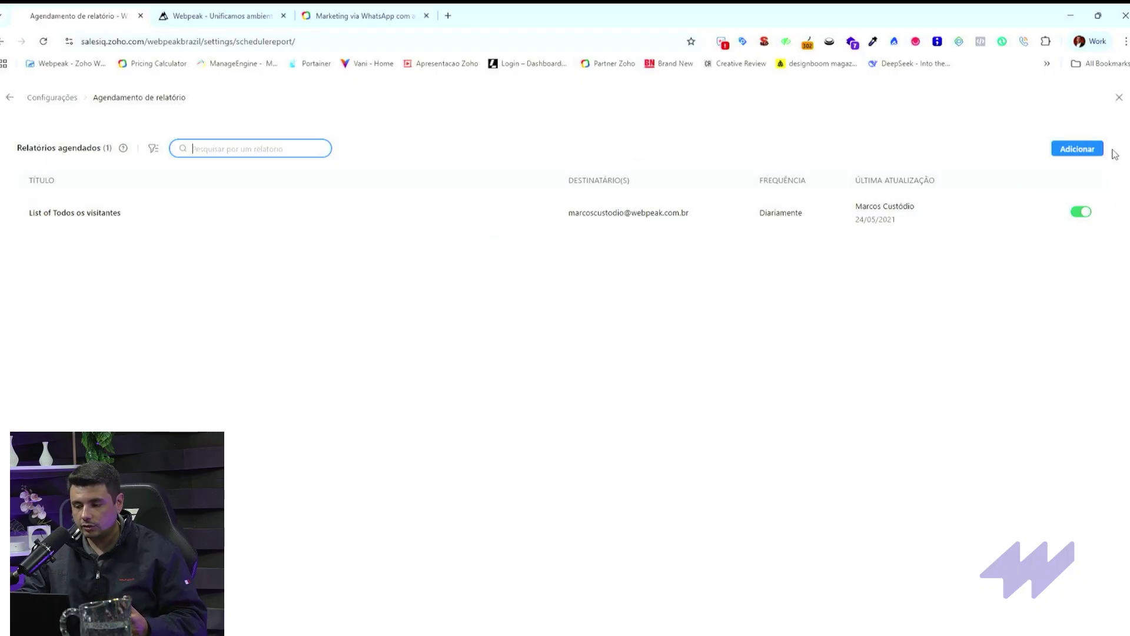
pyautogui.click(1077, 152)
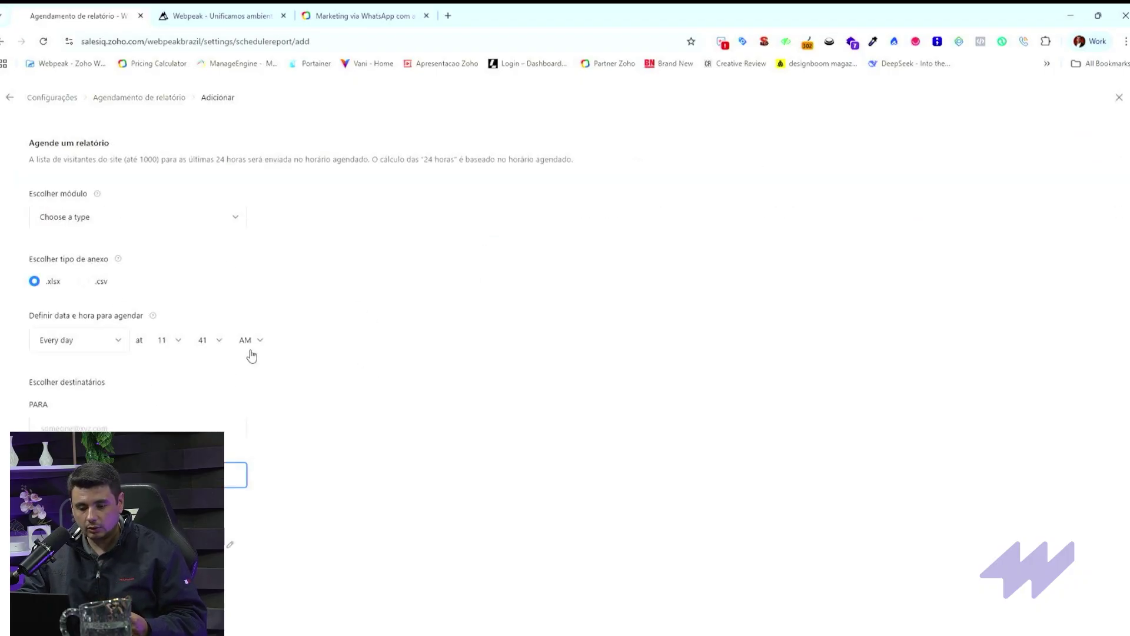
pyautogui.click(138, 216)
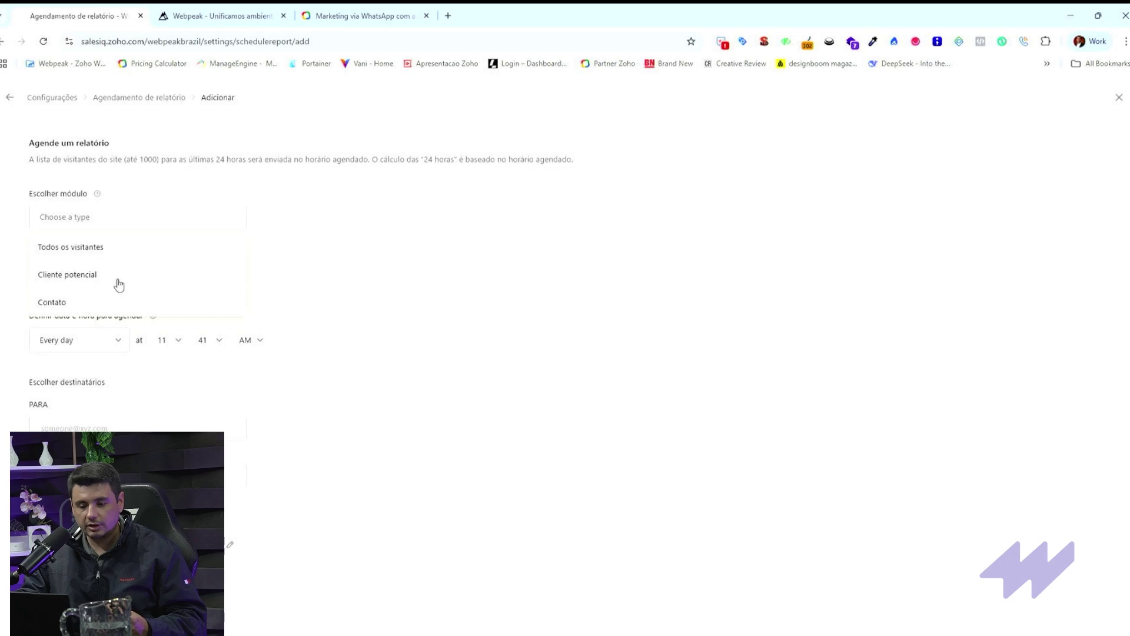
pyautogui.click(357, 266)
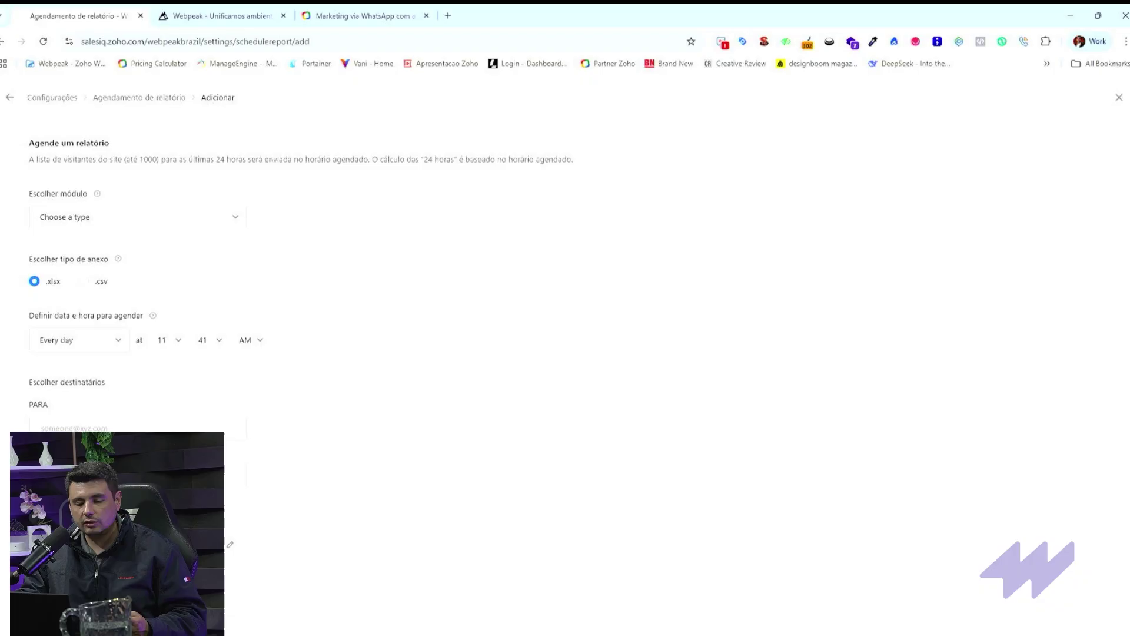
pyautogui.click(231, 545)
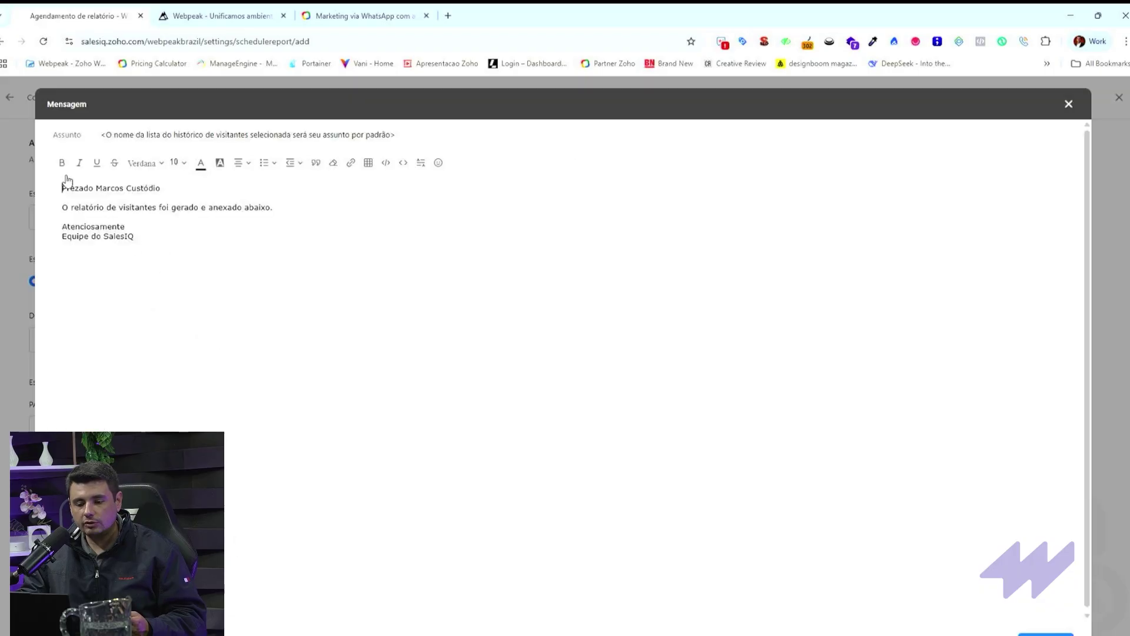